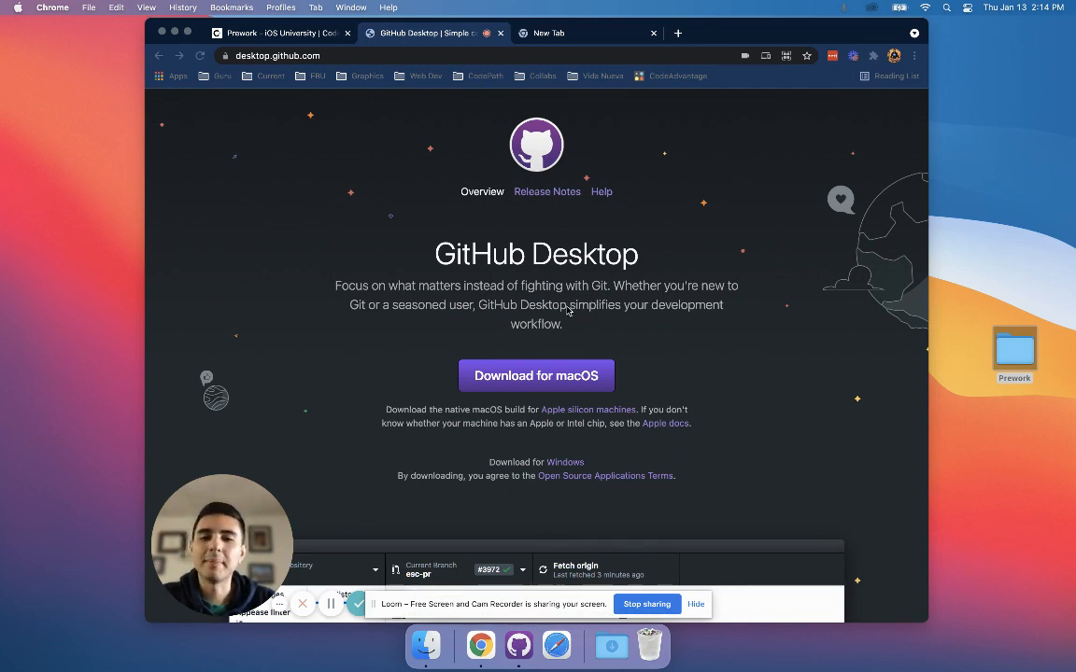
Examine the GitHub Desktop download page, including its introduction and its web address desktop.github.com.
click(610, 288)
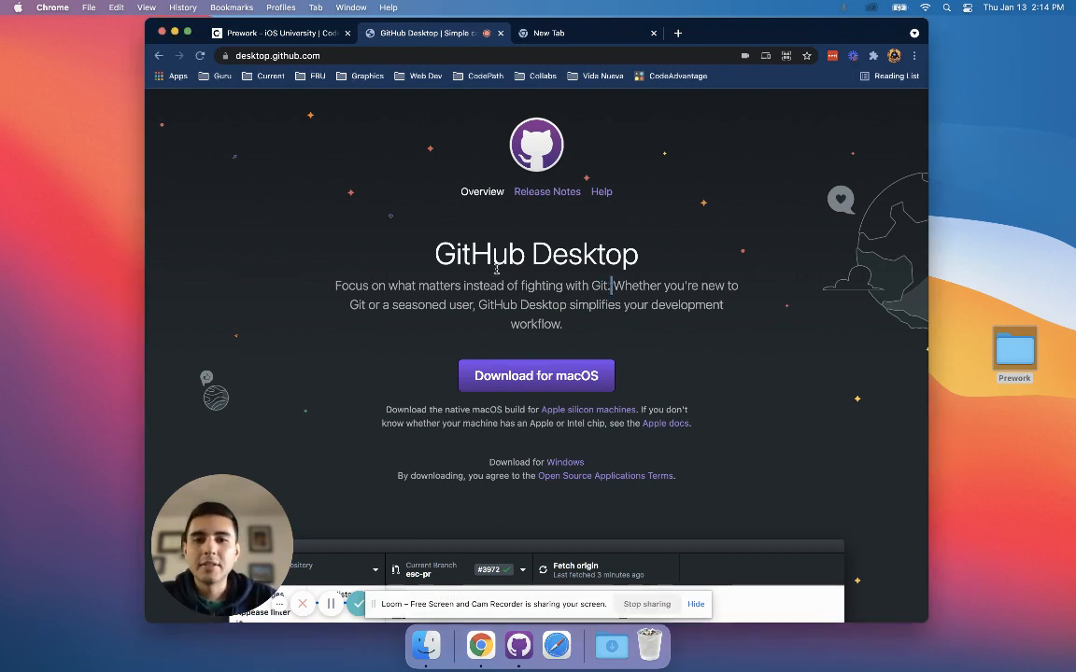
drag(390, 224, 601, 327)
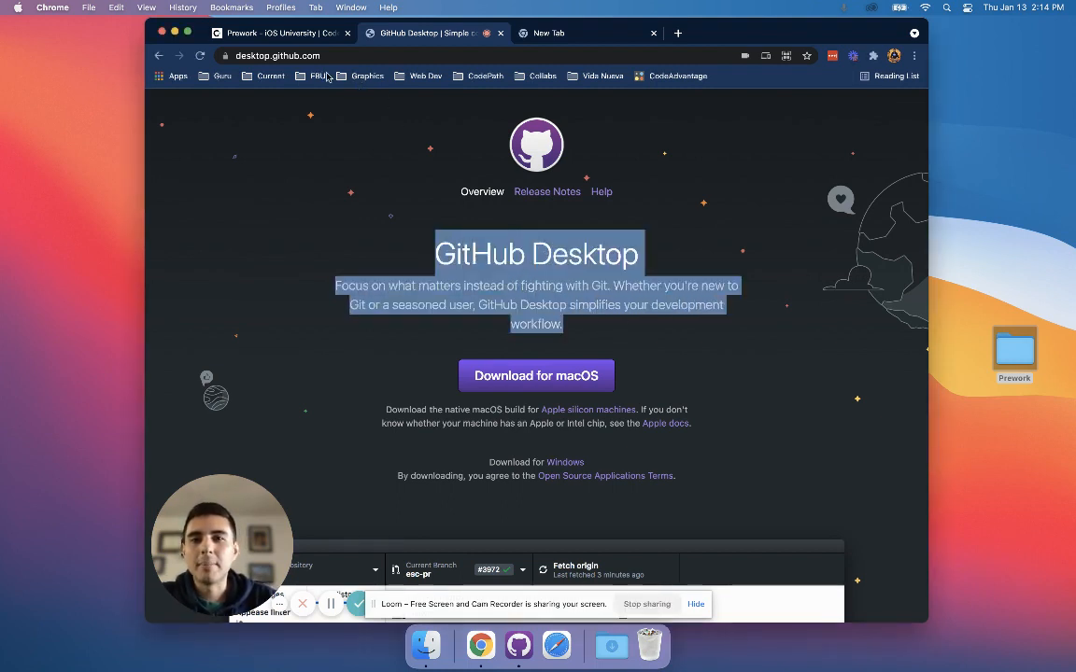
click(295, 55)
click(346, 56)
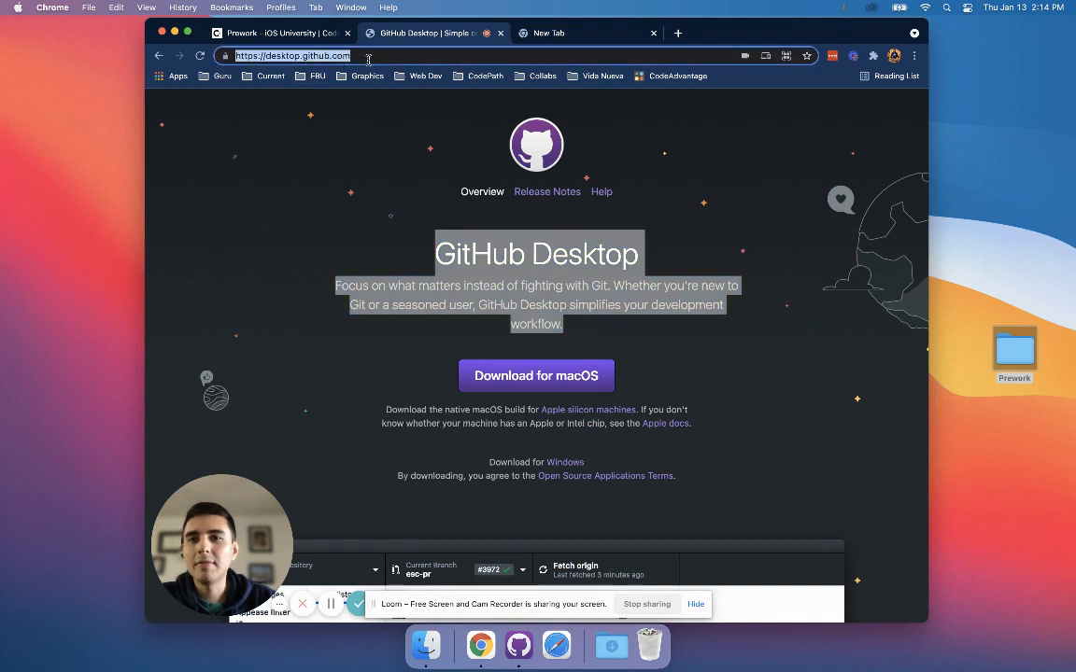
double_click(269, 56)
double_click(313, 56)
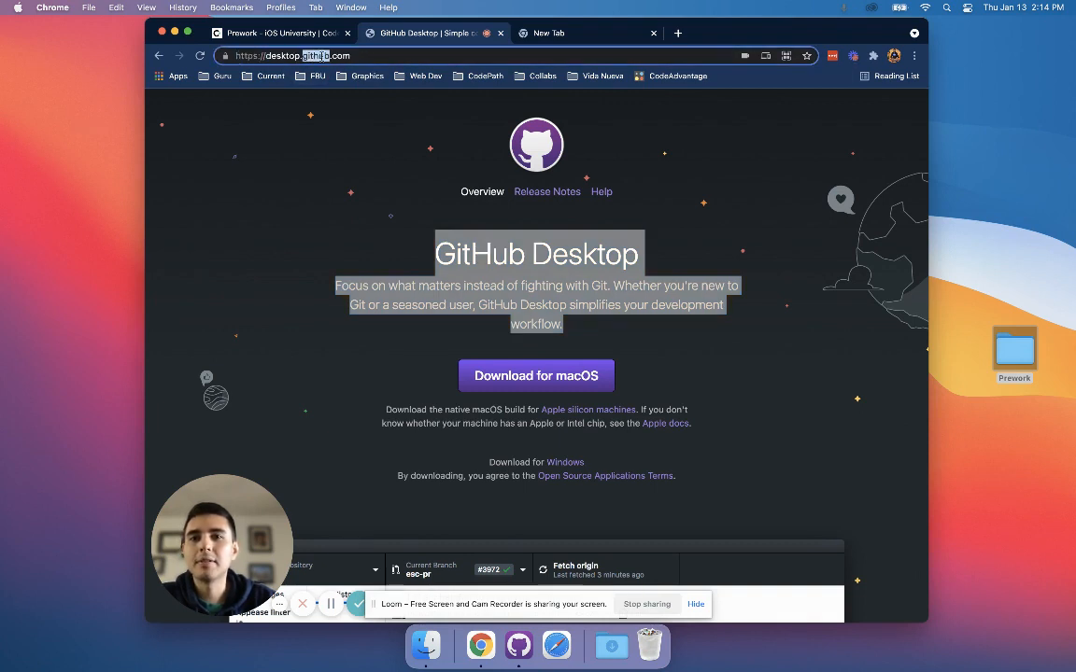
double_click(339, 56)
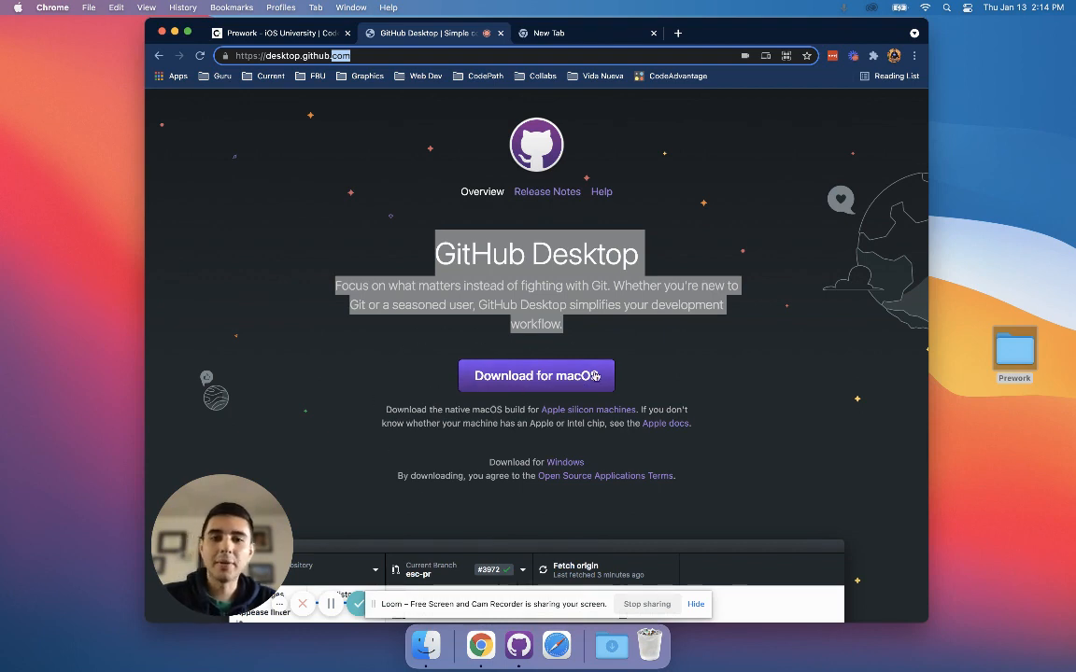
click(559, 325)
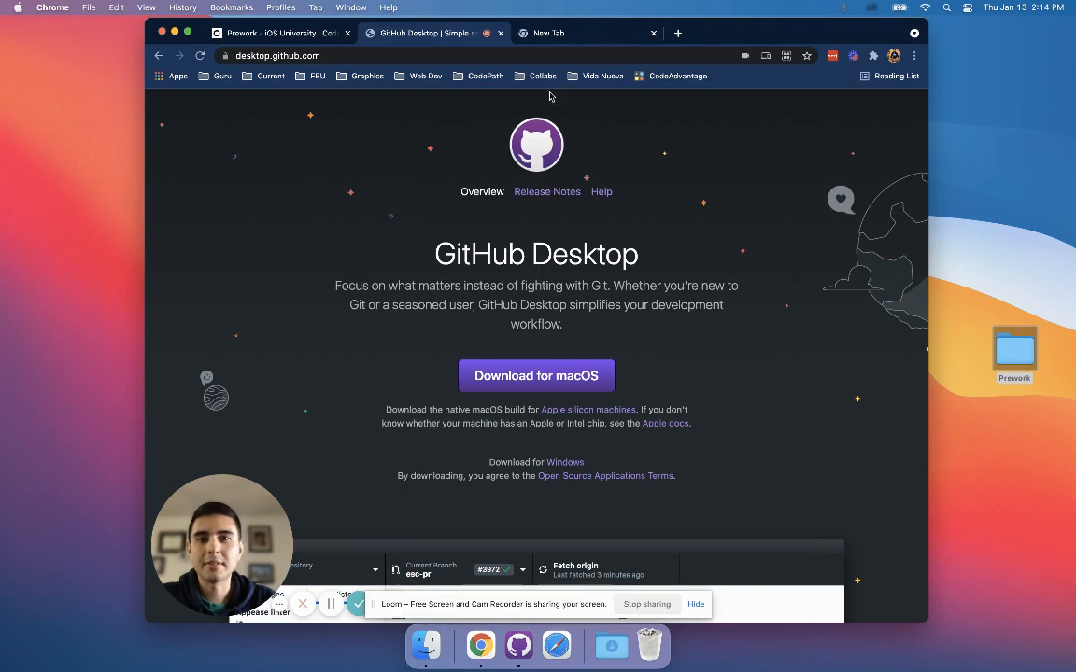
Open github.com in the empty new tab.
click(540, 36)
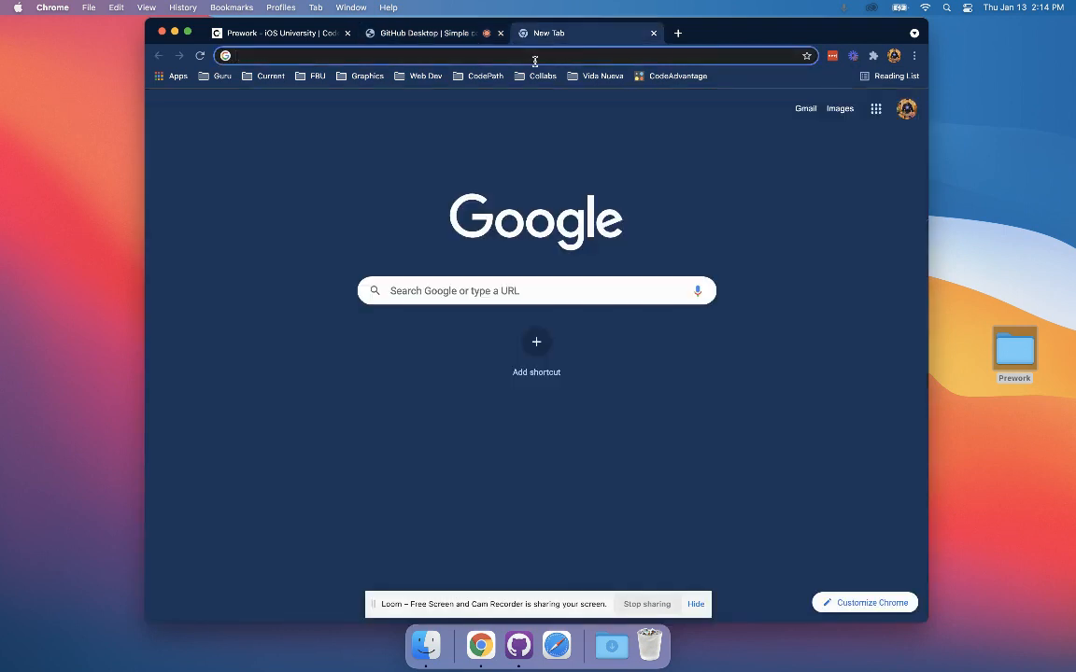
text(github.com)
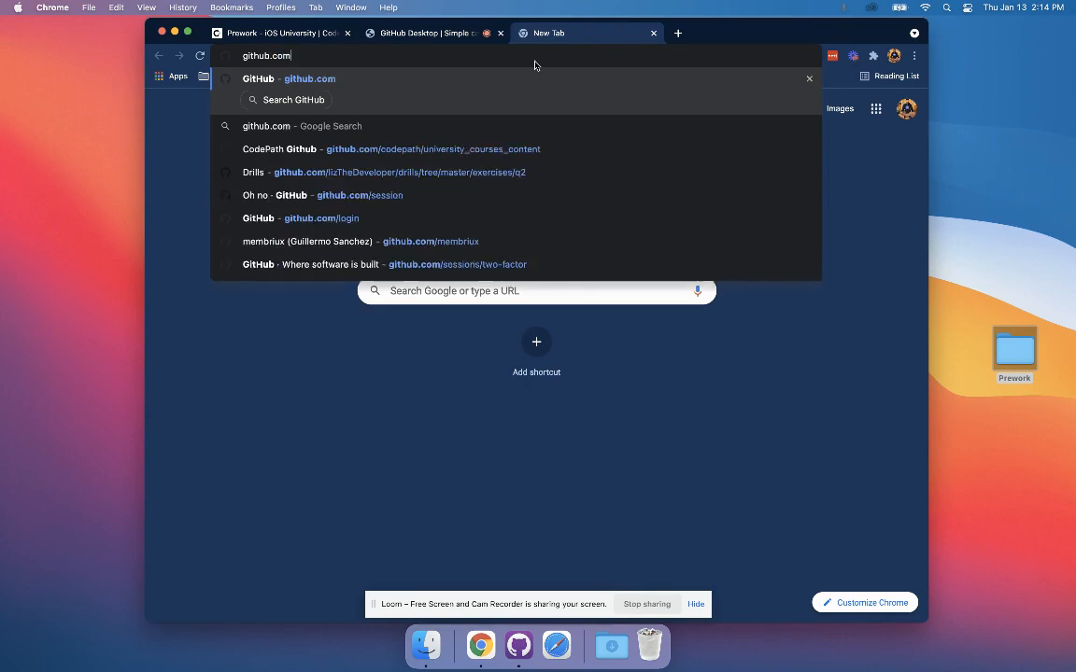
key(Return)
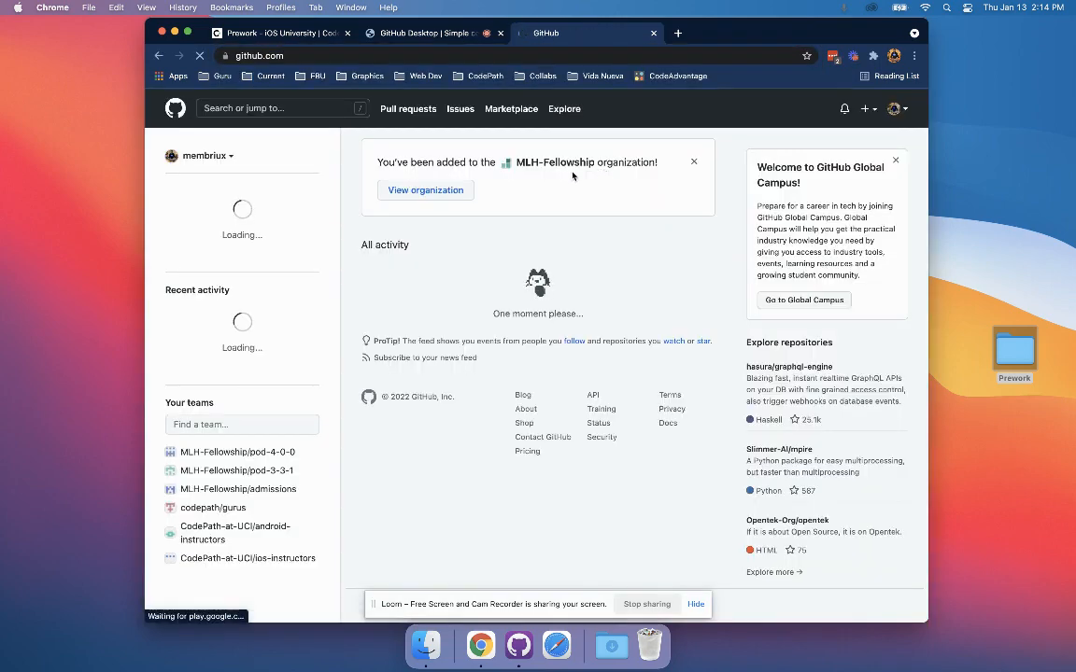
Go to the repositories list of the signed-in profile and start creating a new repository.
click(894, 109)
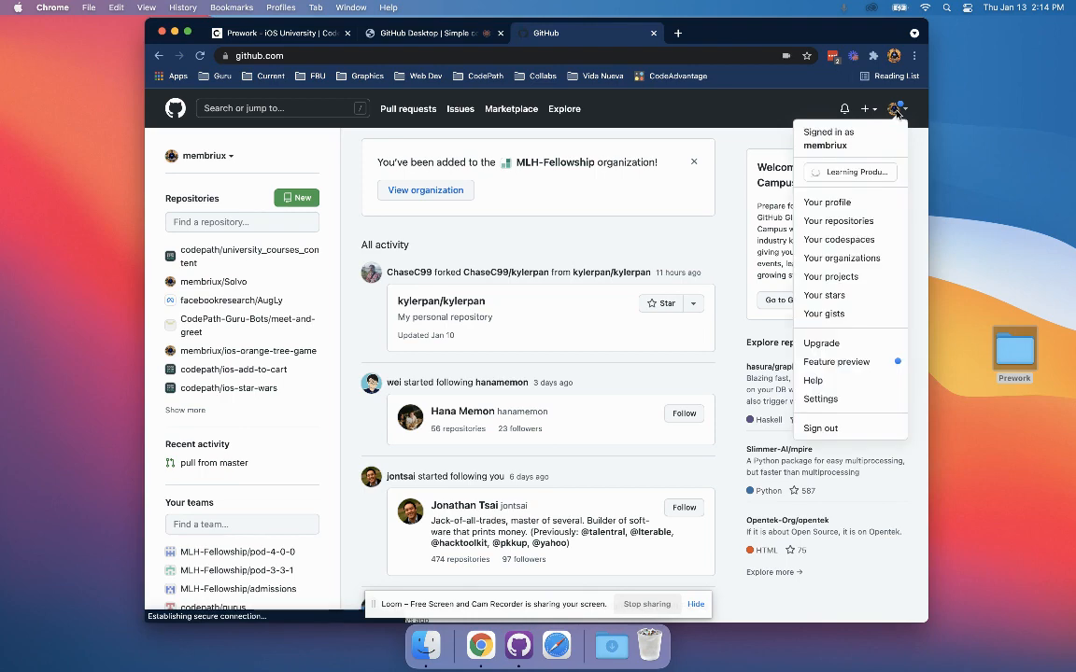
click(829, 203)
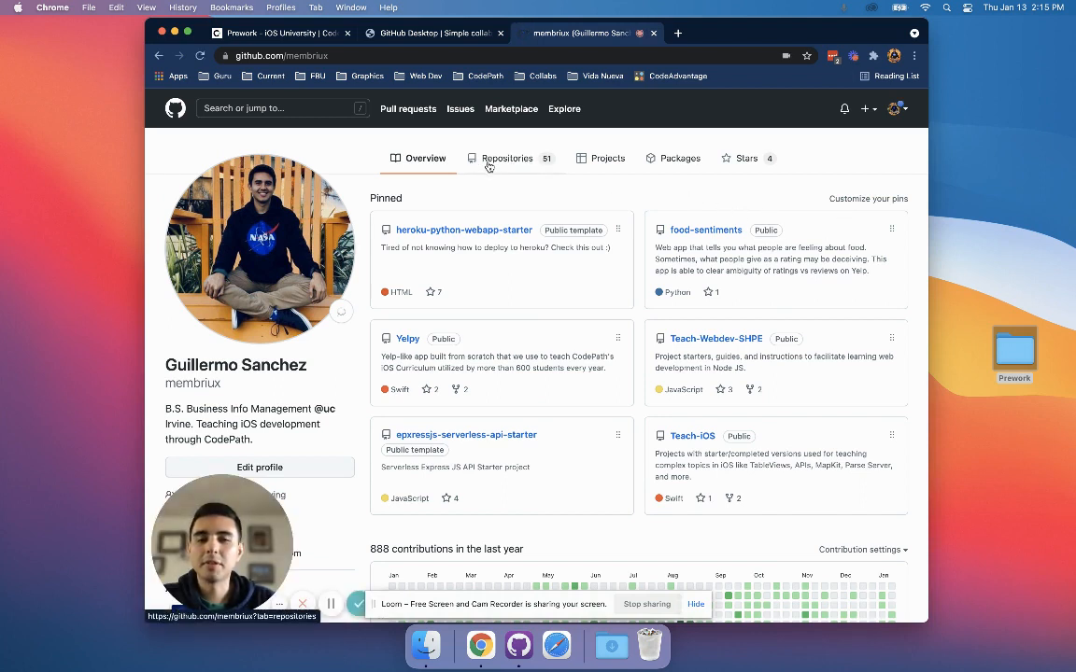
click(495, 159)
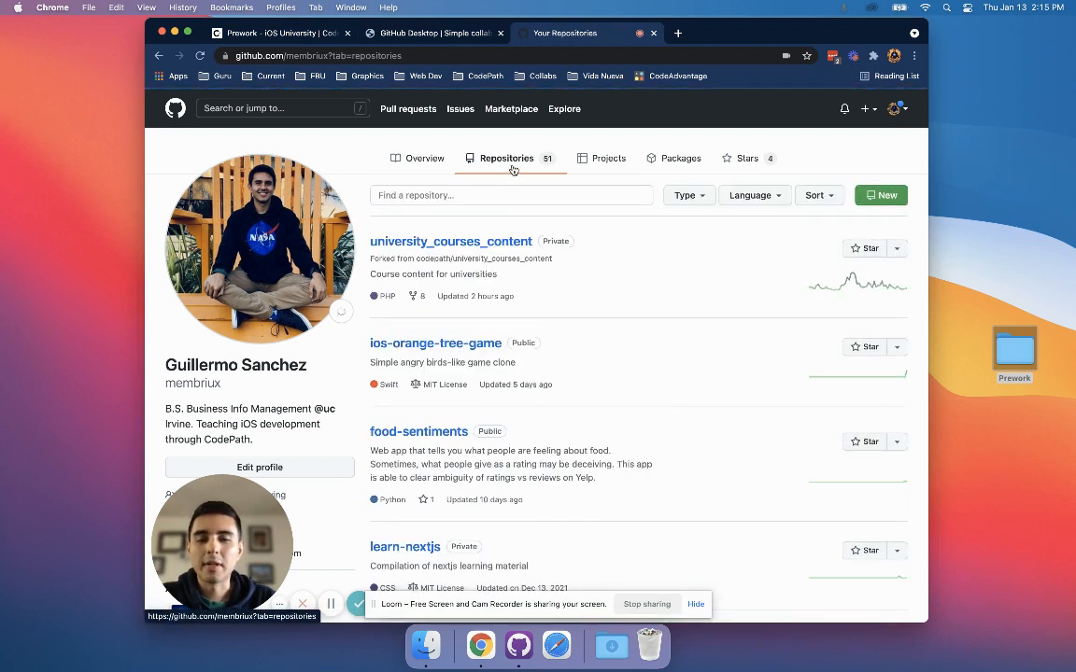
click(876, 201)
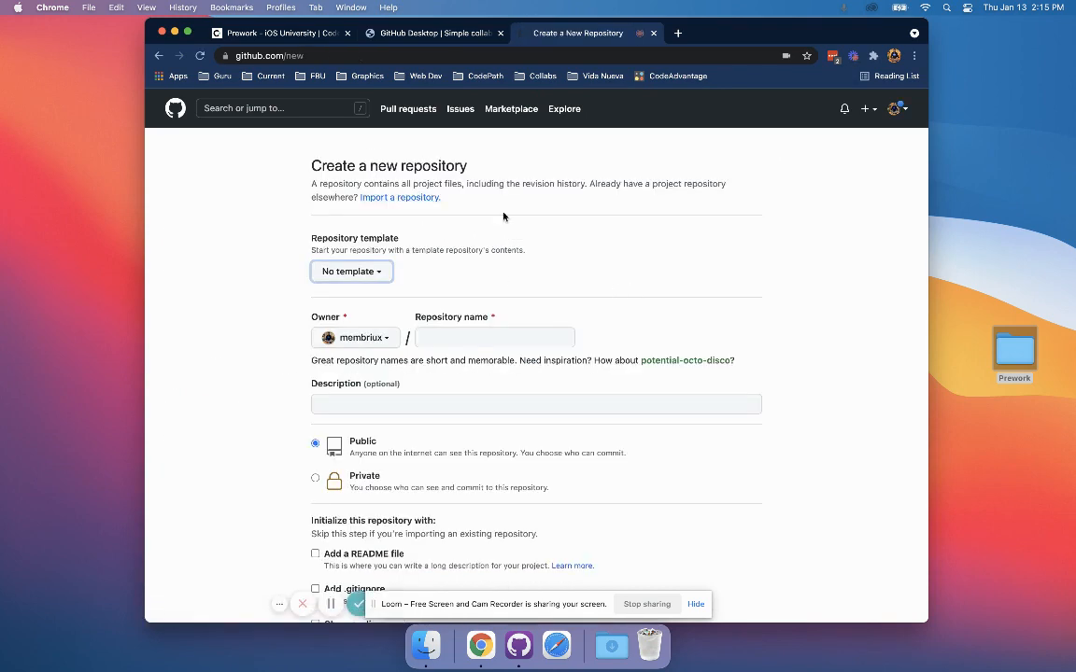
Name the new repository codepath-prework and move on to its description.
scroll(501, 325, down, 2)
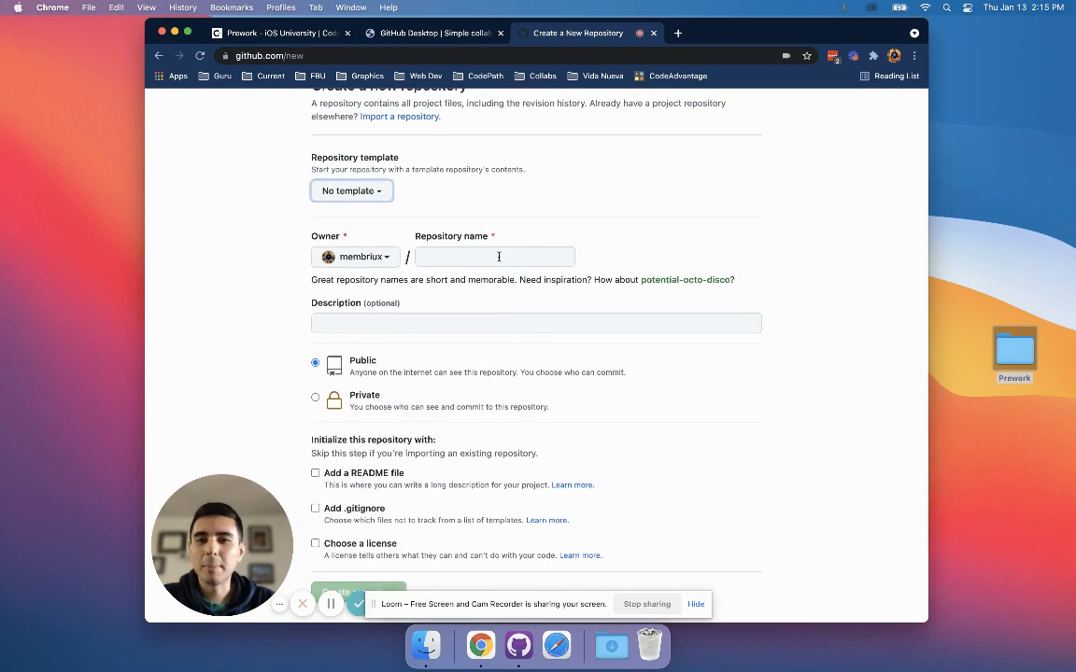
scroll(414, 220, up, 2)
scroll(473, 343, down, 1)
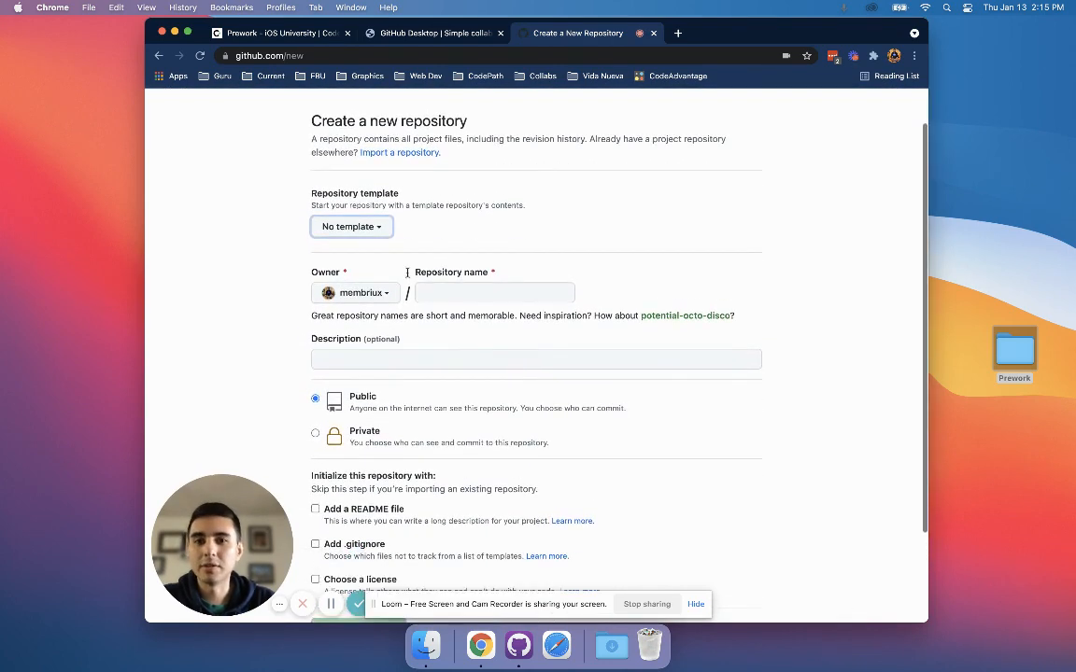
click(475, 291)
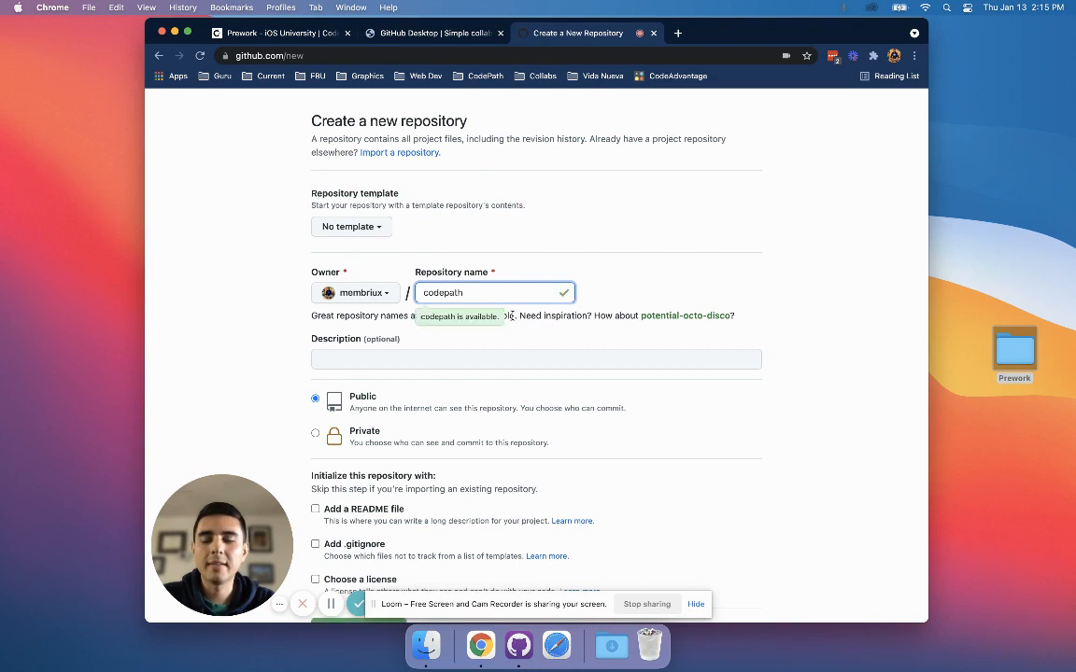
click(495, 357)
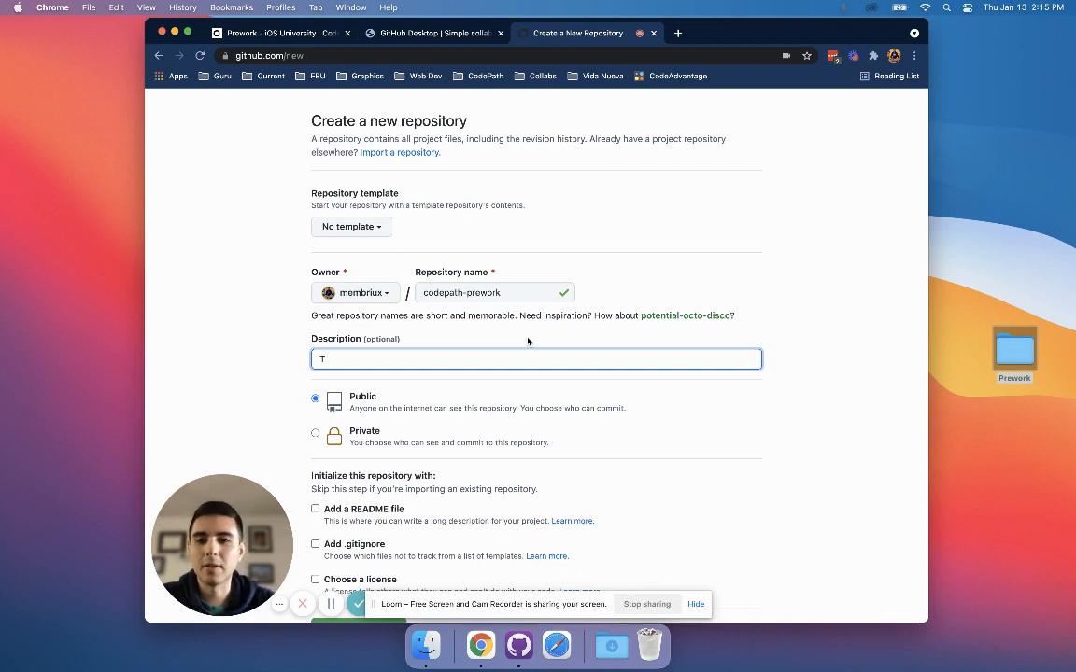
key(BackSpace)
key(BackSpace)
key(BackSpace)
key(BackSpace)
key(BackSpace)
key(BackSpace)
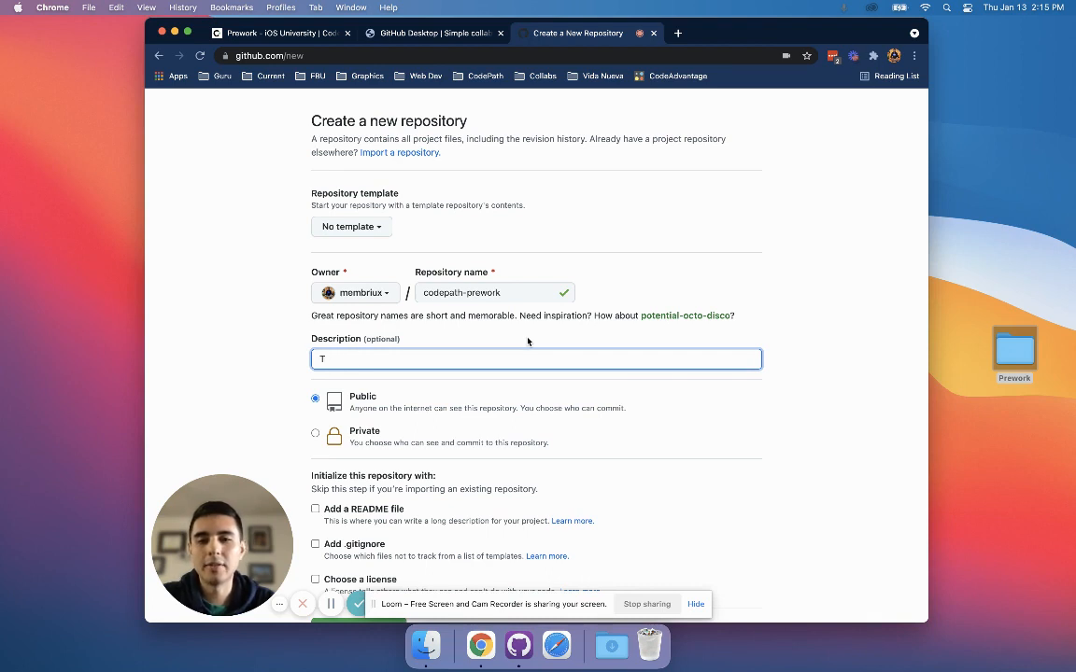
text(list)
key(super+a)
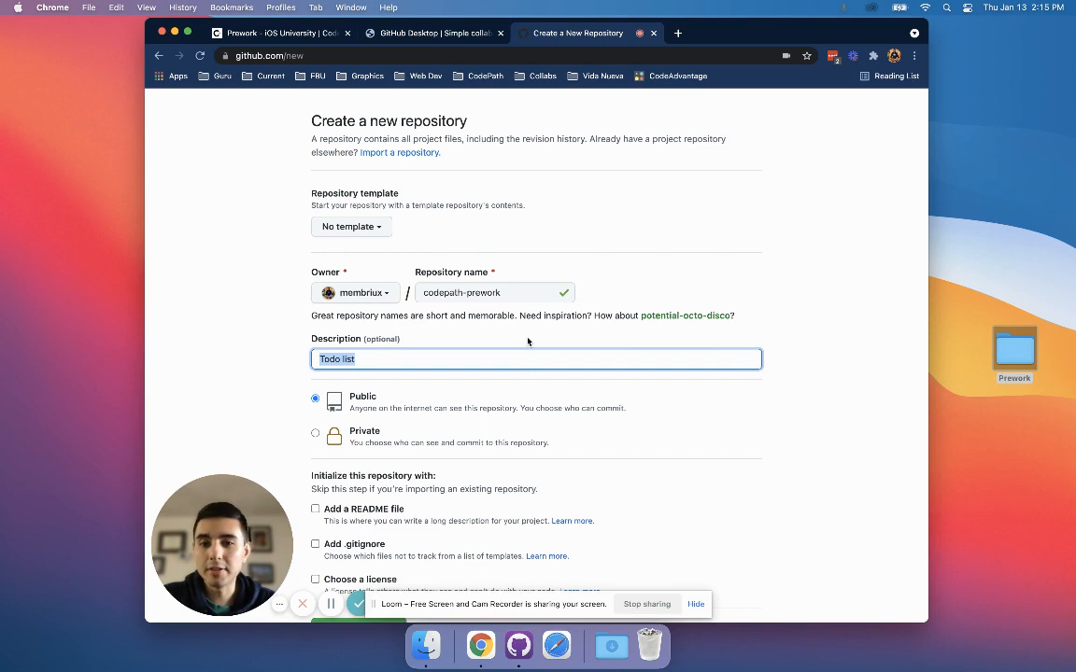
key(BackSpace)
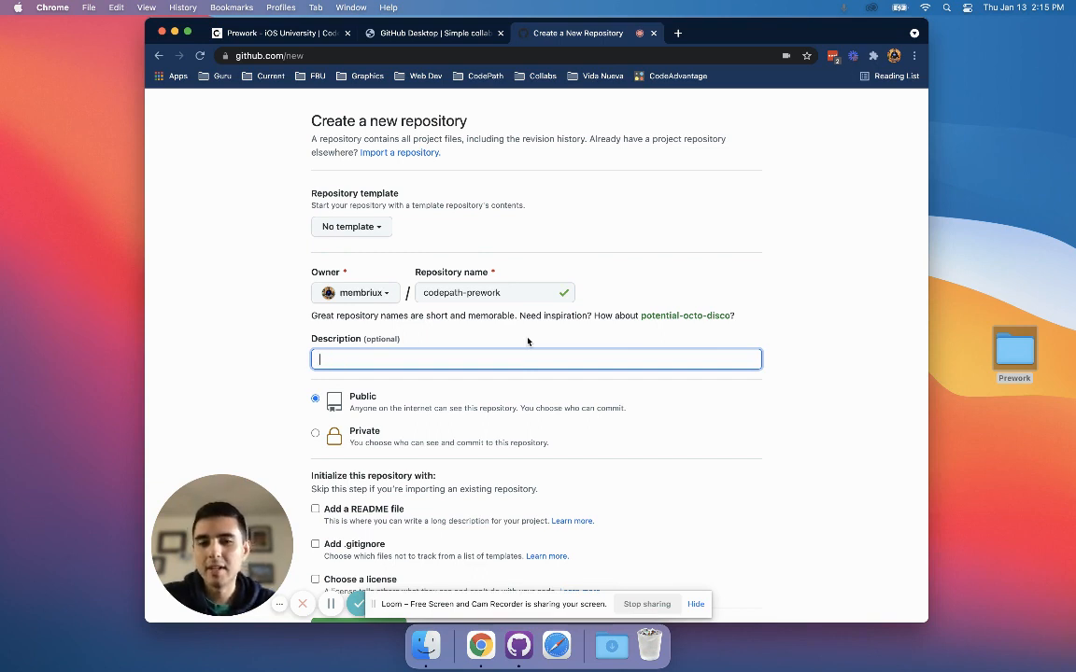
Enter "Codepath prework project" as the repository description and choose Public visibility.
text(Codepath)
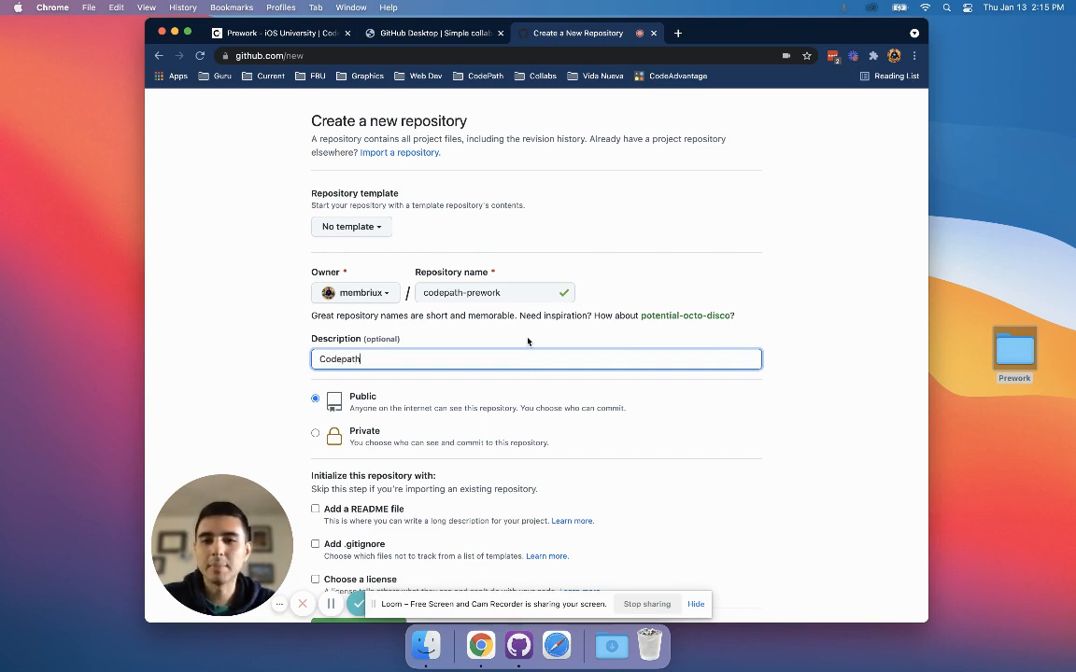
text( prework project)
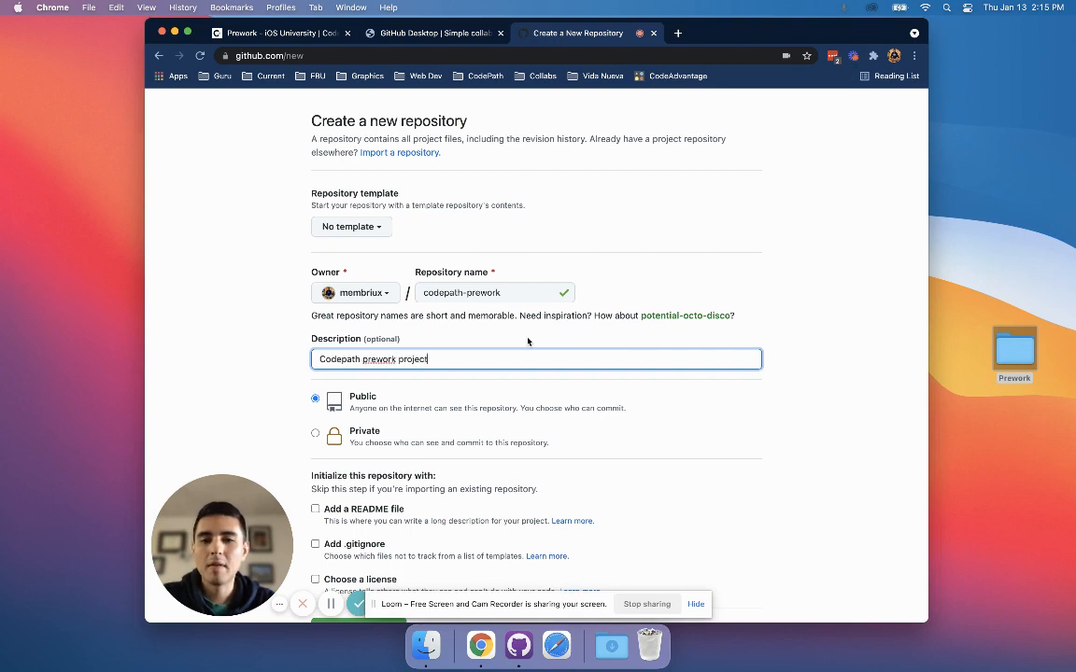
scroll(421, 350, down, 2)
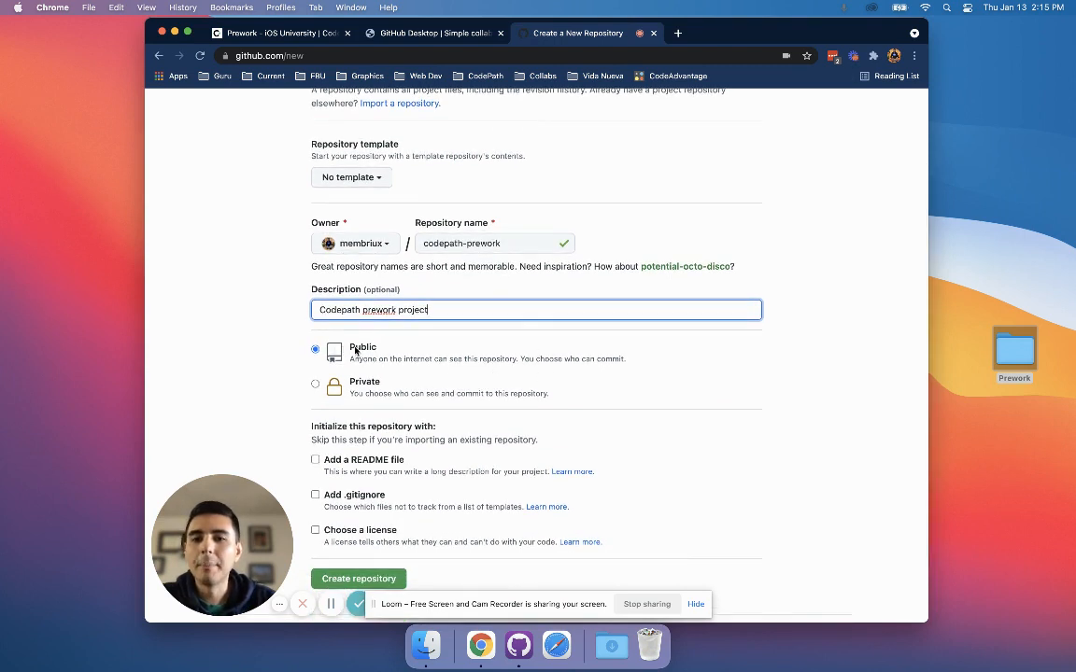
click(361, 349)
double_click(362, 350)
drag(622, 371, 351, 348)
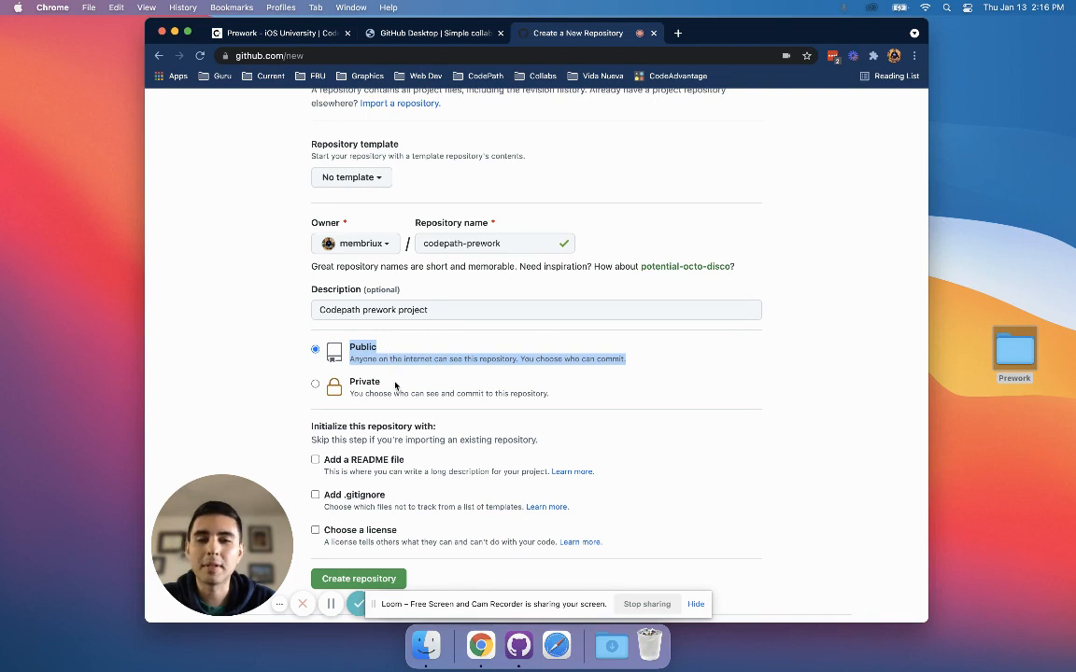
Initialize the repository with a README file and create it.
scroll(395, 385, down, 2)
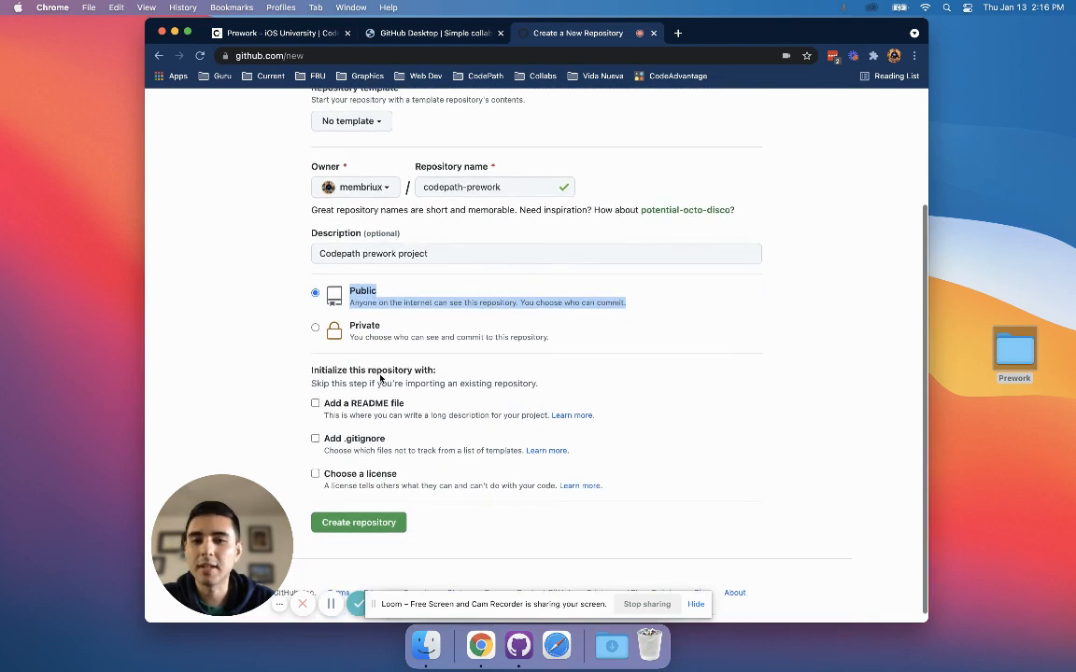
click(283, 390)
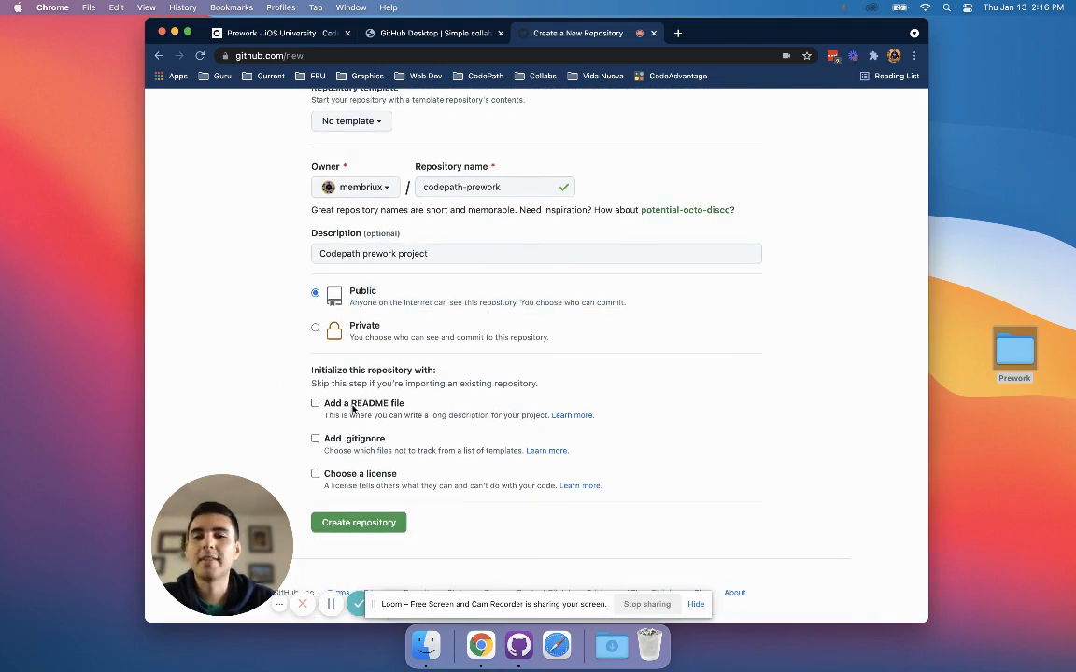
click(353, 405)
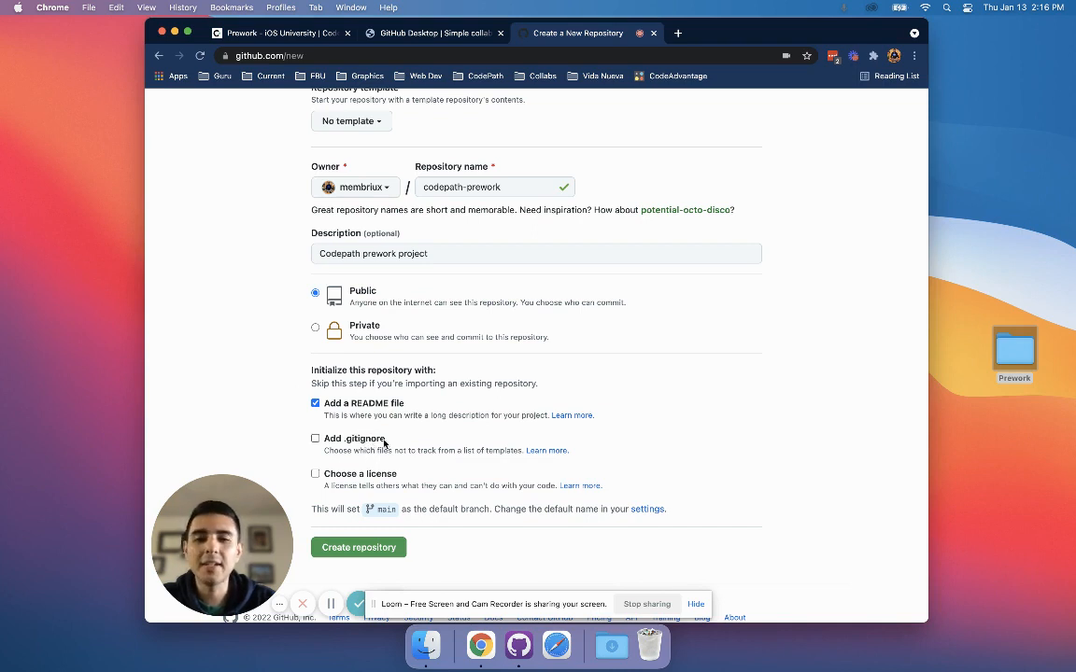
scroll(379, 439, down, 1)
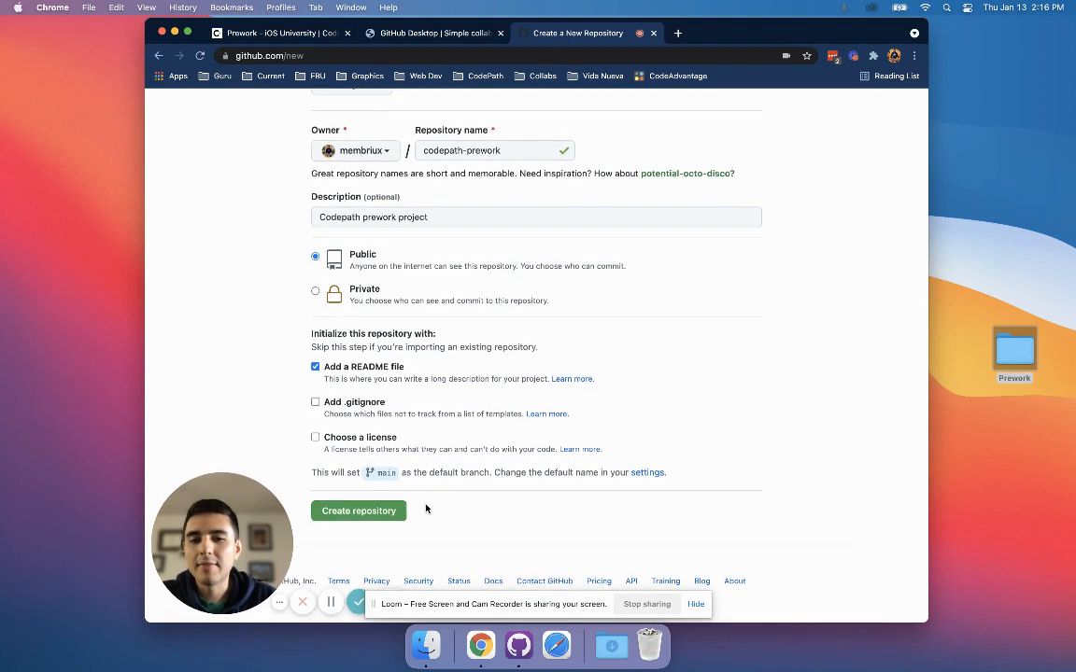
click(337, 513)
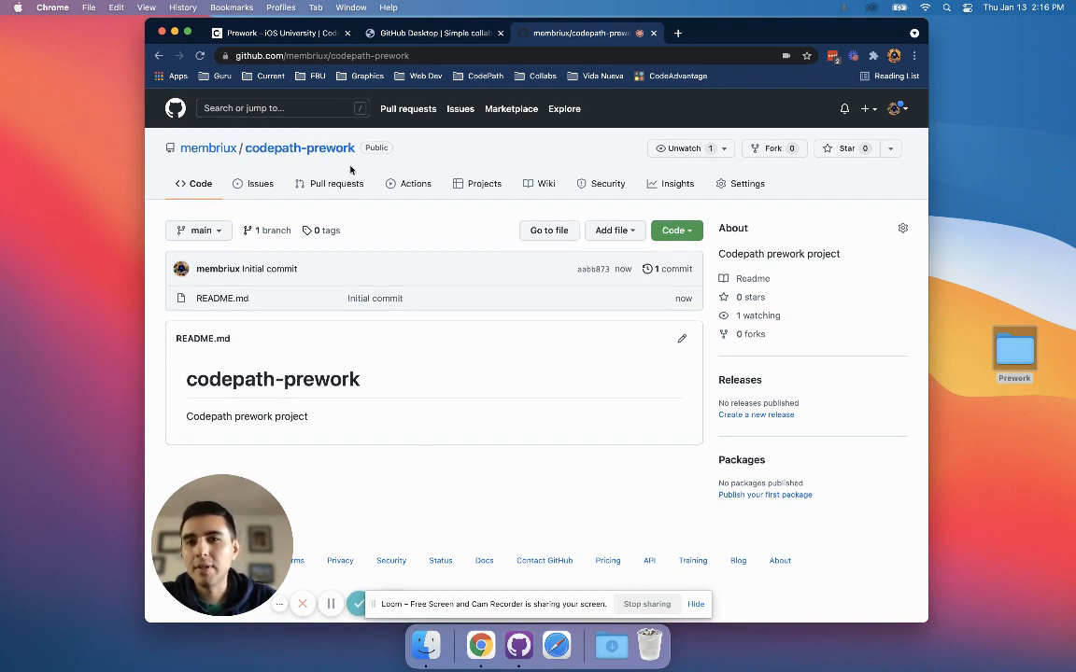
Review the new repository's name and the contents of the Prework folder on the desktop, closing the folder window when done.
drag(371, 147, 229, 146)
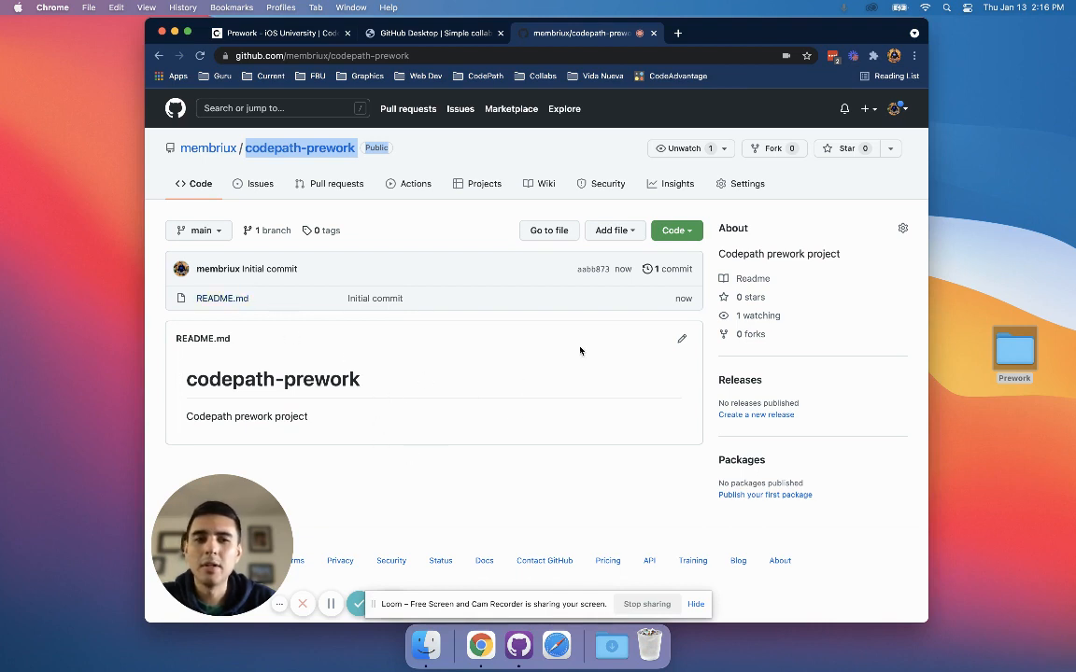
click(1009, 352)
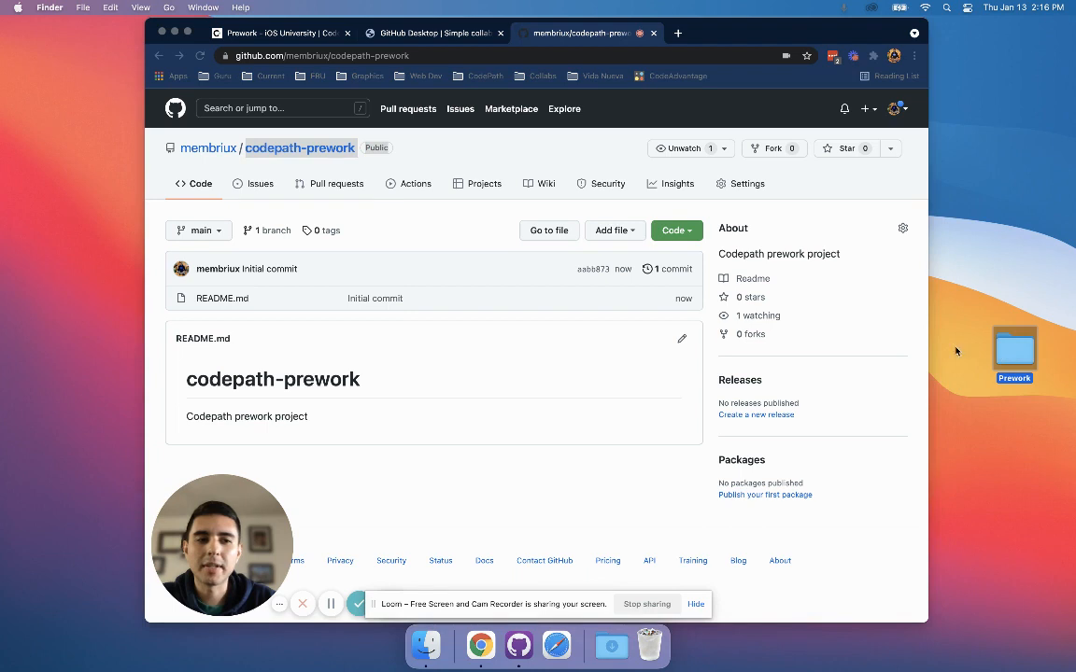
key(super+o)
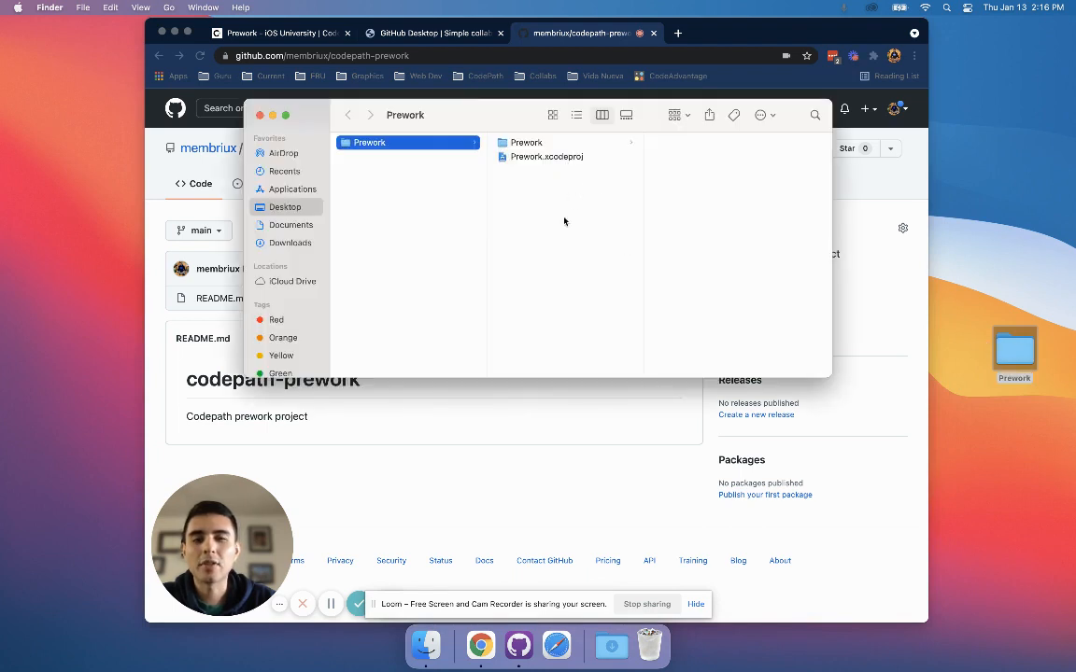
key(super+w)
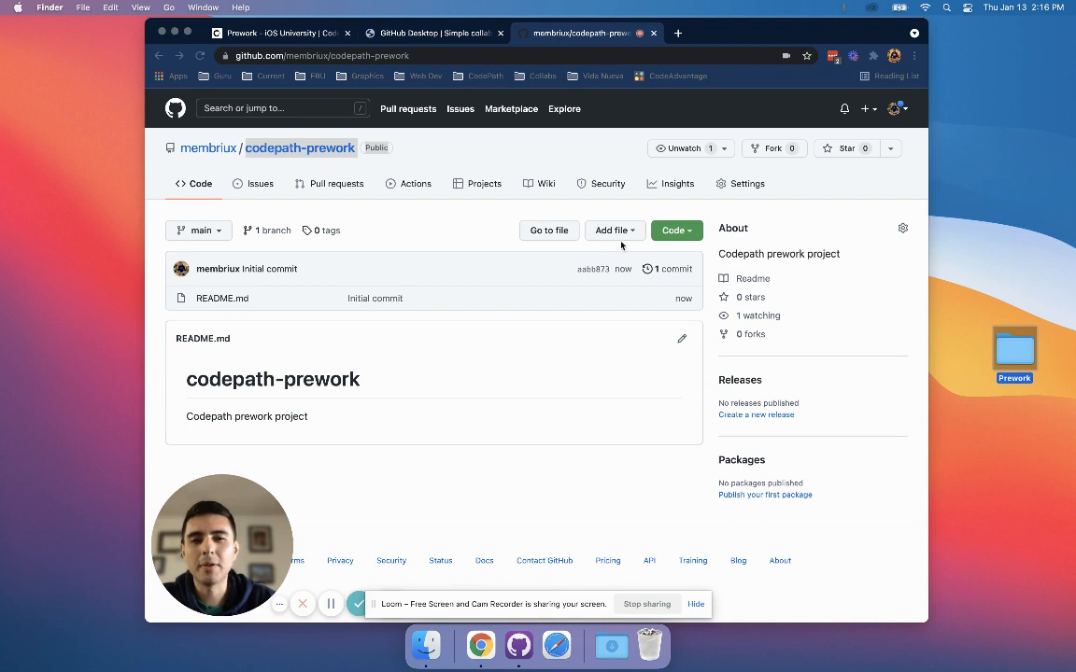
click(467, 301)
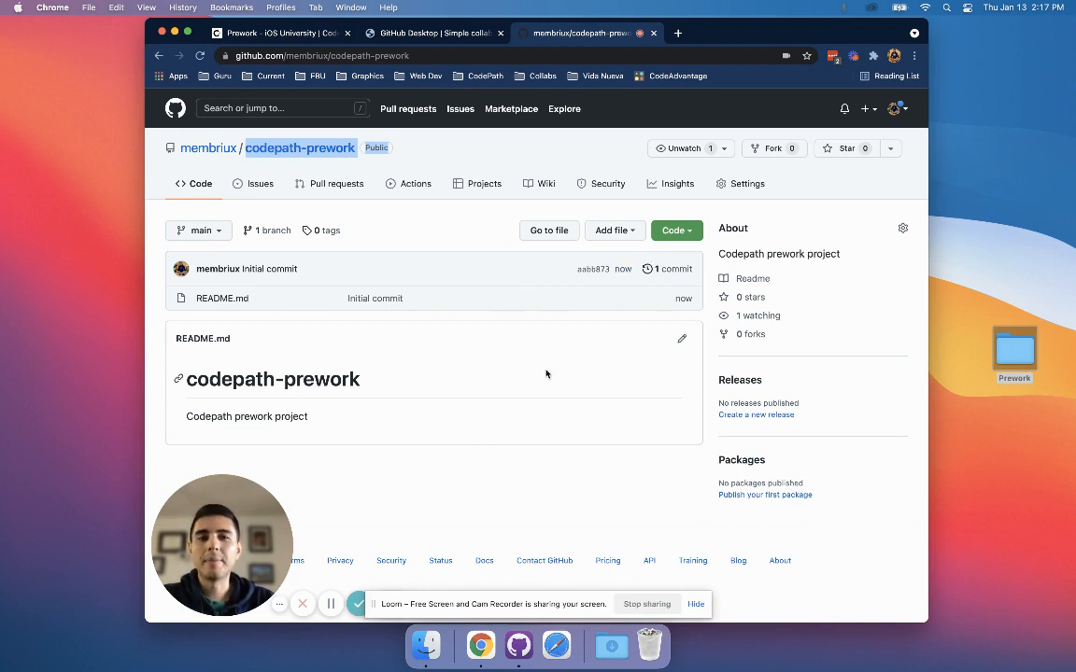
Review the GitHub Desktop download page and return to the codepath-prework repository page.
click(434, 33)
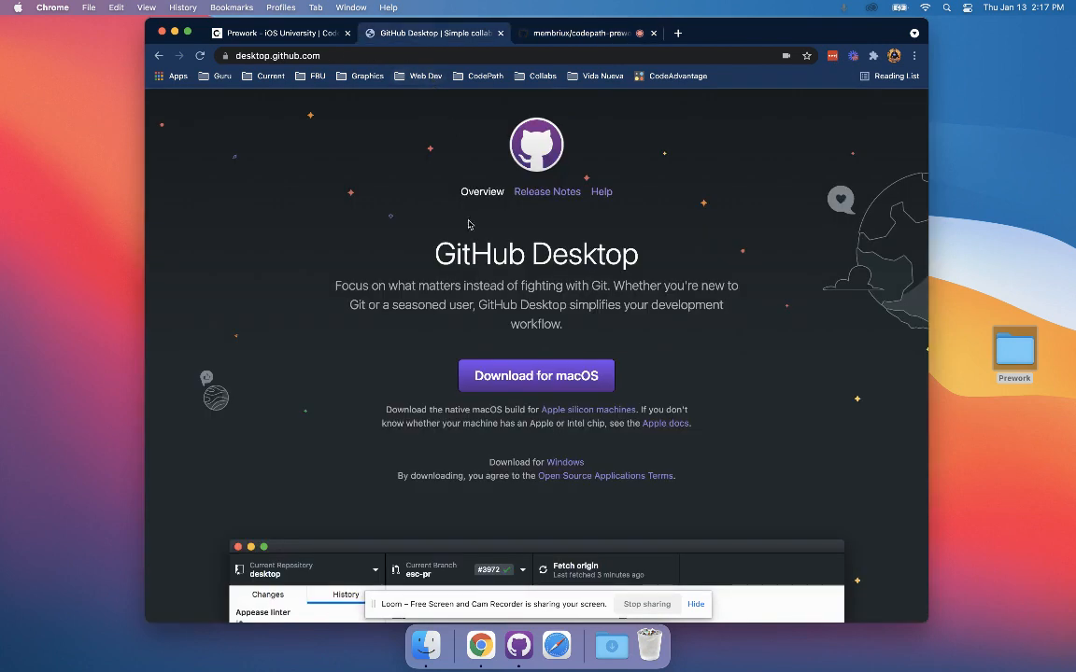
drag(402, 233, 655, 257)
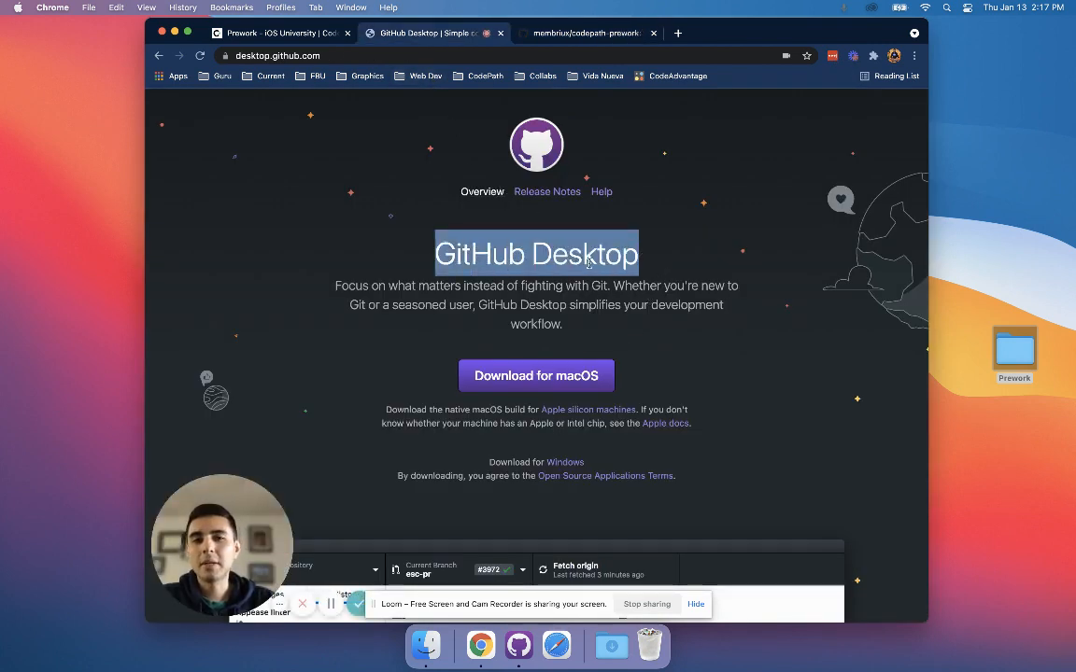
drag(651, 271, 456, 254)
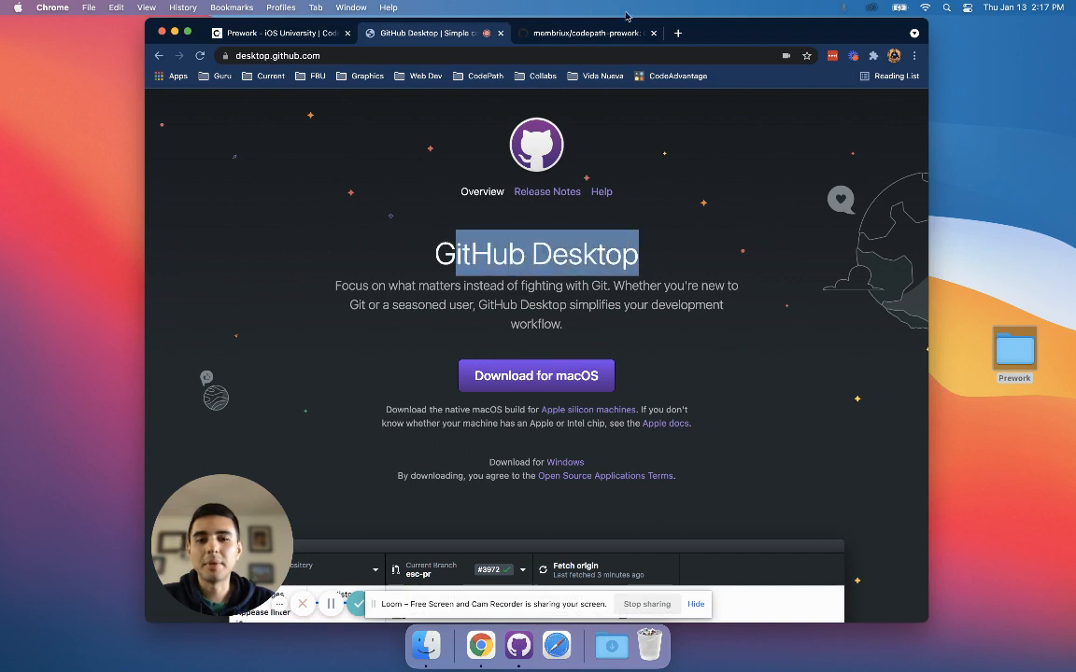
click(595, 32)
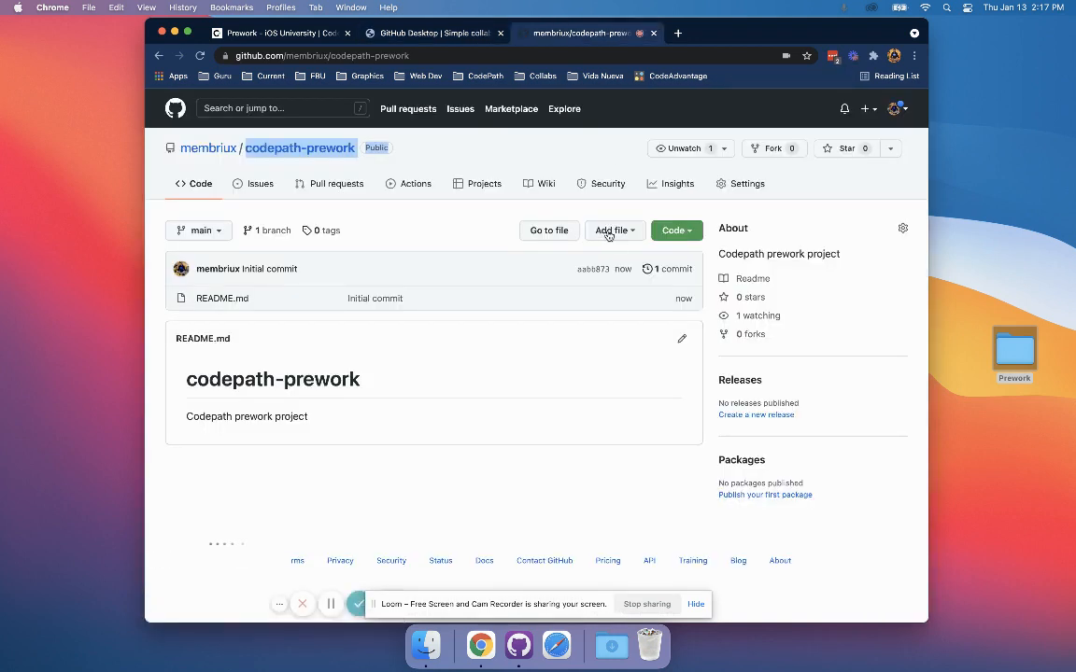
Switch to GitHub Desktop and sign in to GitHub.com, allowing the browser to hand back to the application.
key(super+space)
text(github)
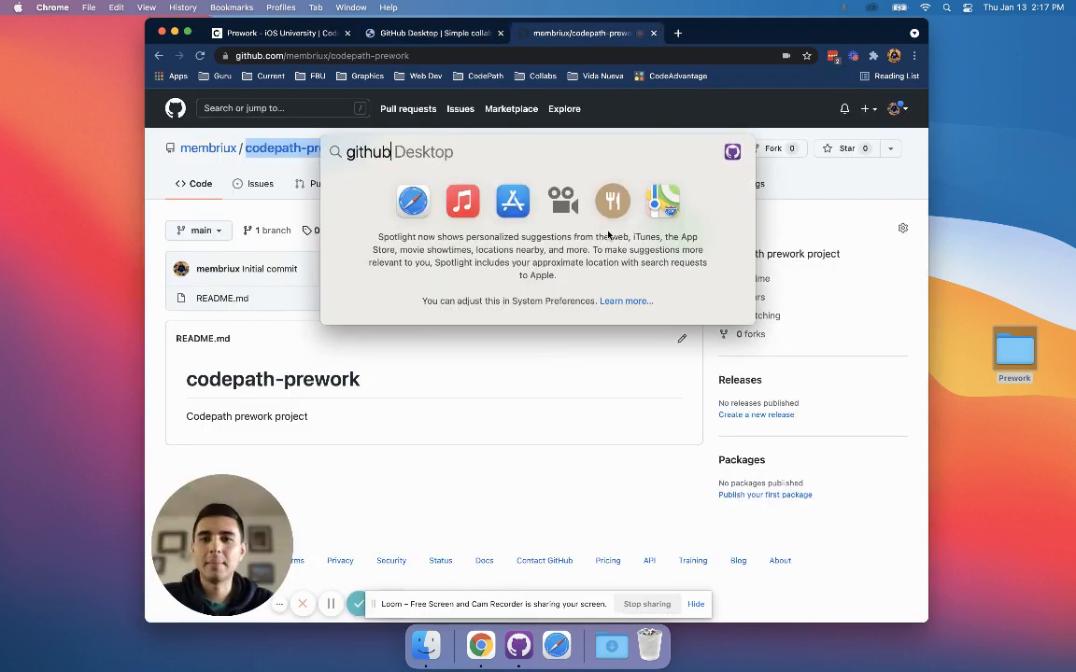
text( desktop)
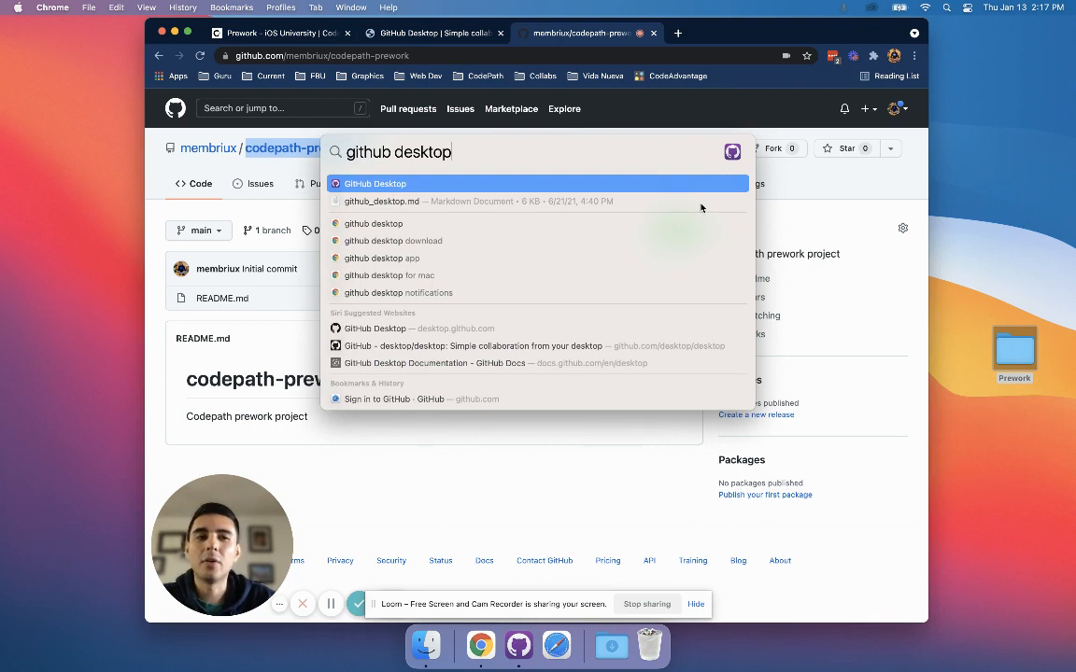
click(456, 185)
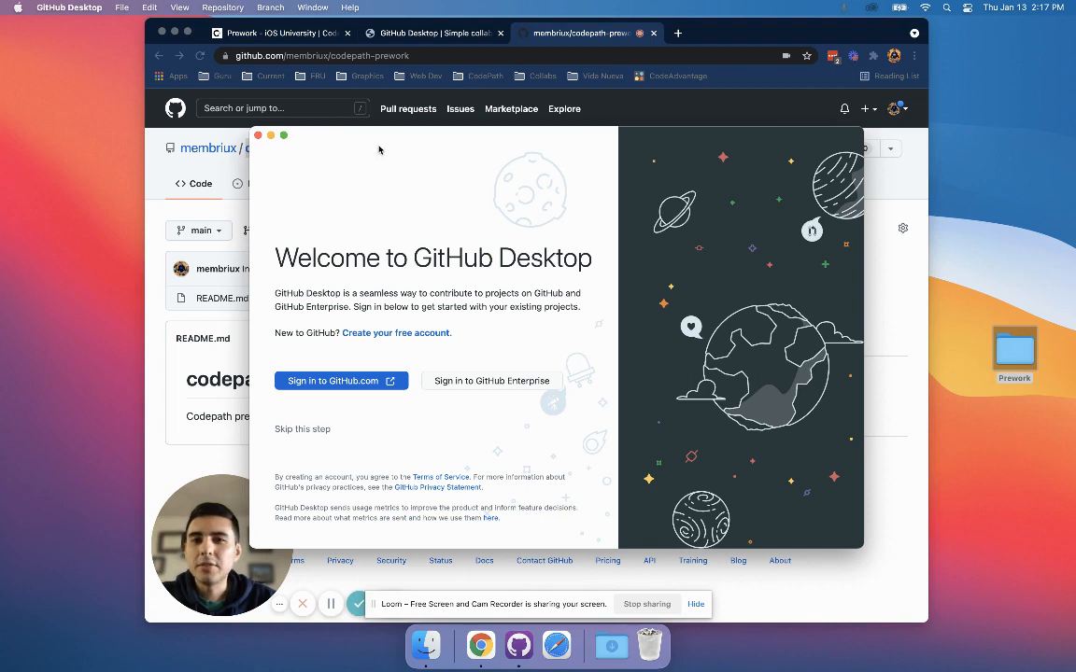
click(311, 385)
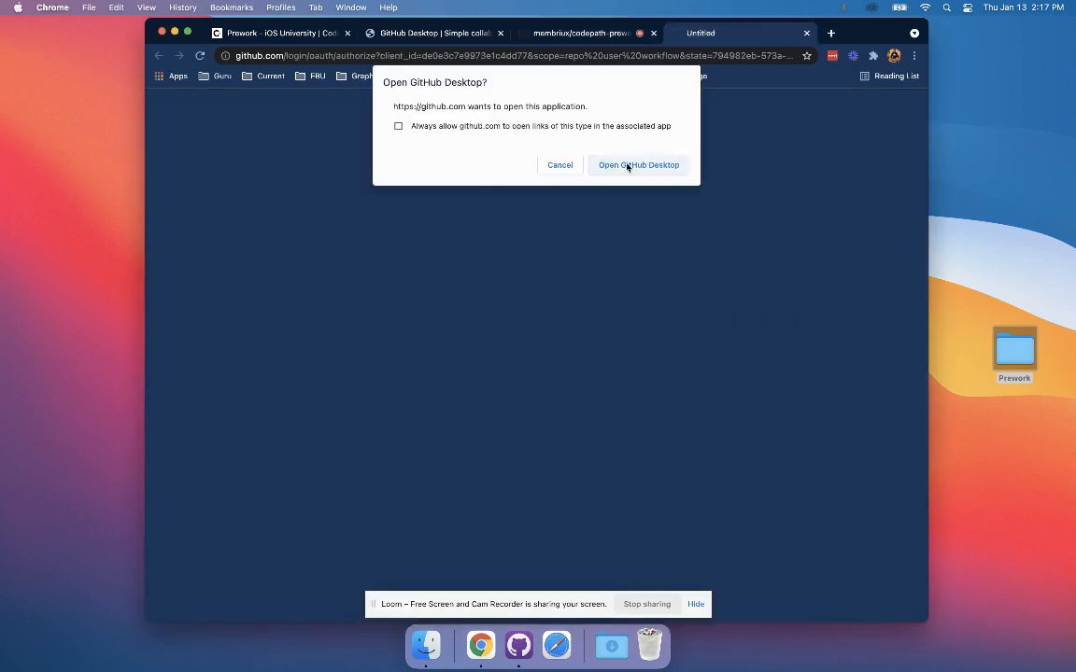
click(639, 164)
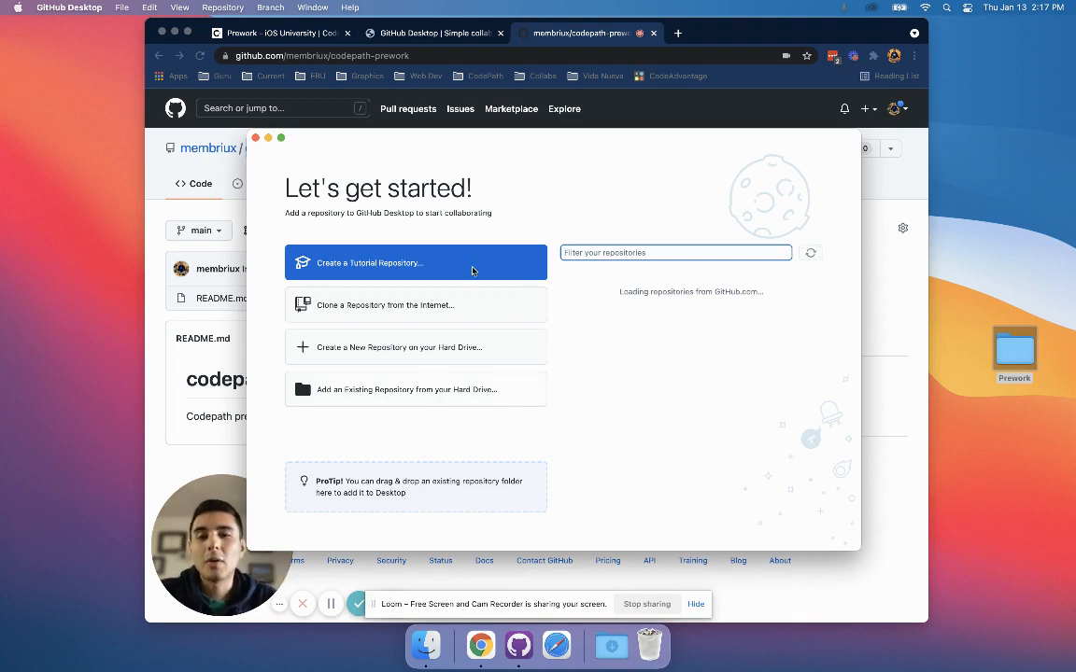
Filter the account's repositories by "prework" and start cloning codepath-prework.
mouse_move(456, 148)
mouse_down()
mouse_move(473, 147)
mouse_move(454, 154)
mouse_up()
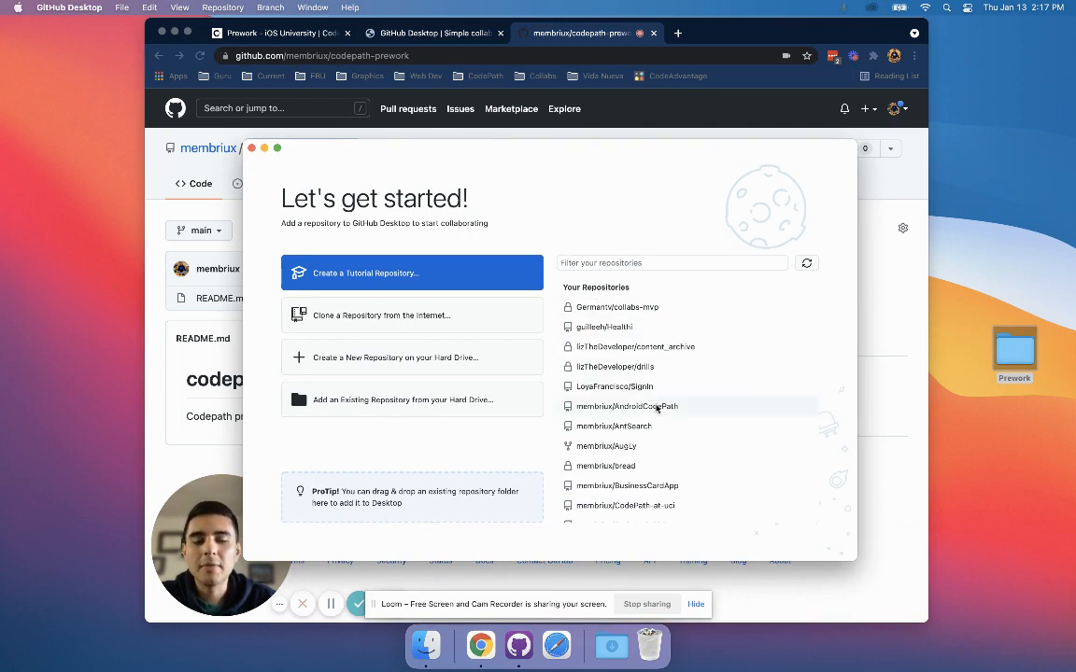
scroll(660, 411, down, 5)
scroll(659, 411, down, 5)
scroll(555, 432, up, 15)
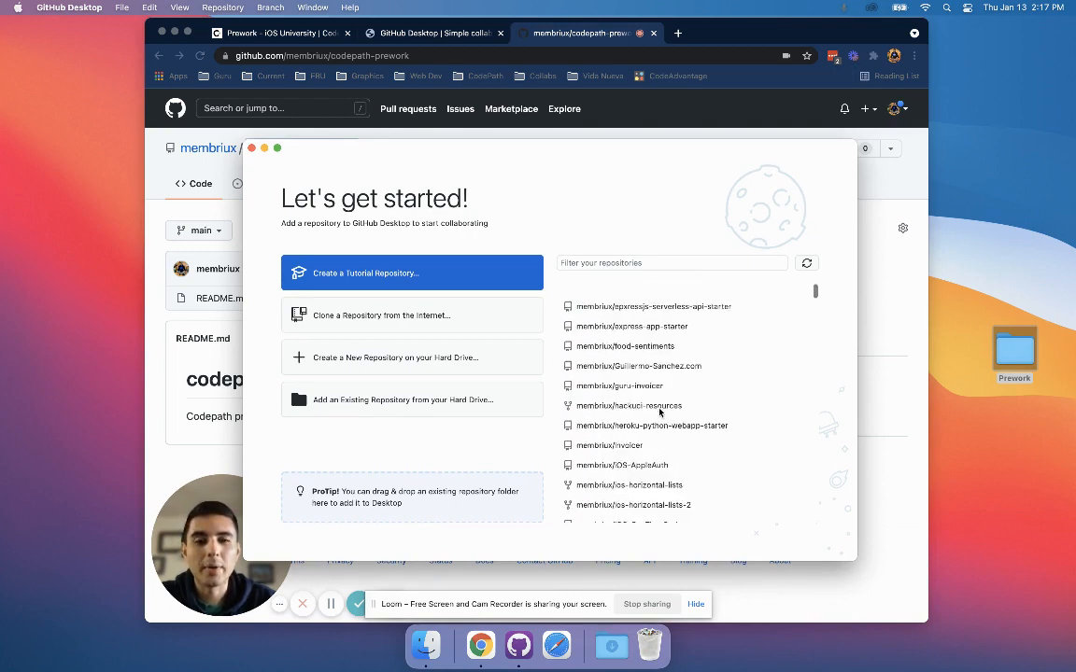
click(596, 262)
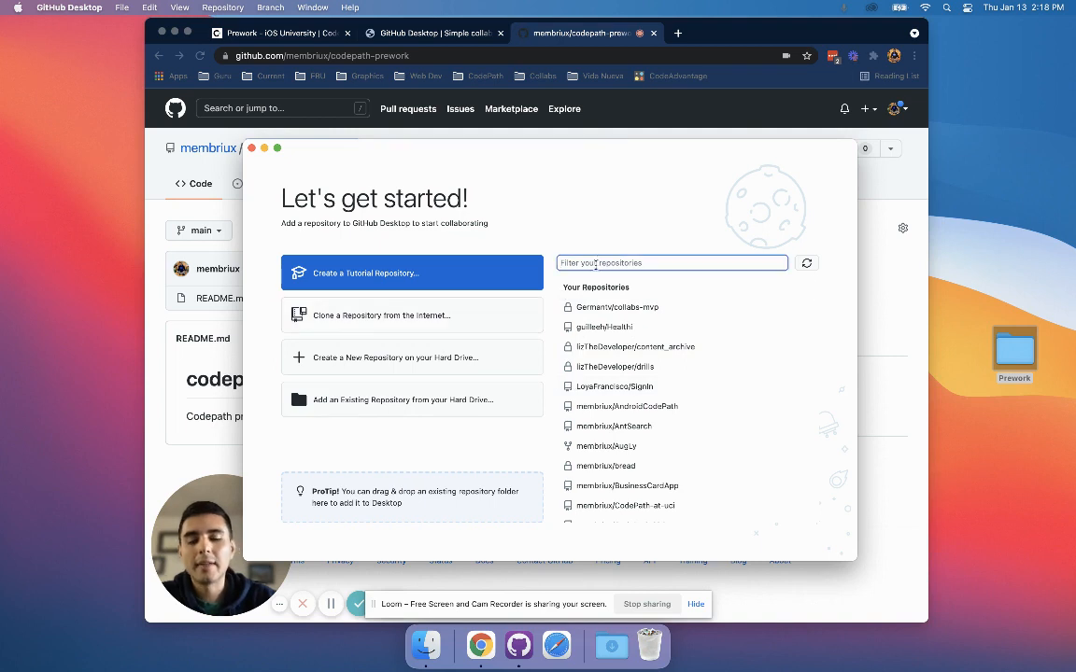
text(prework)
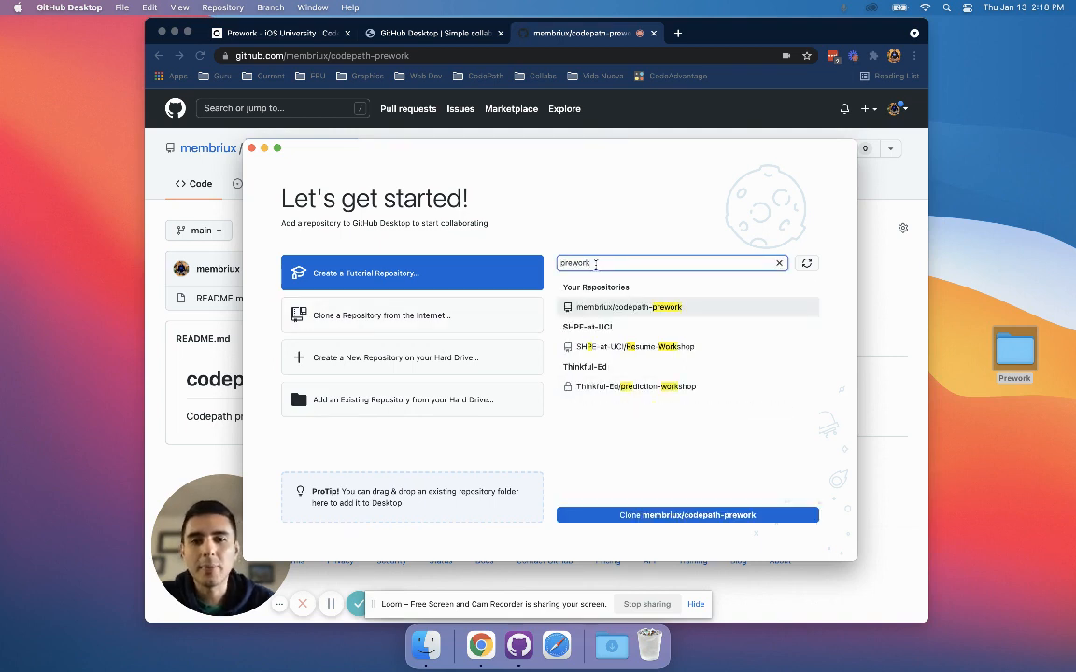
click(651, 311)
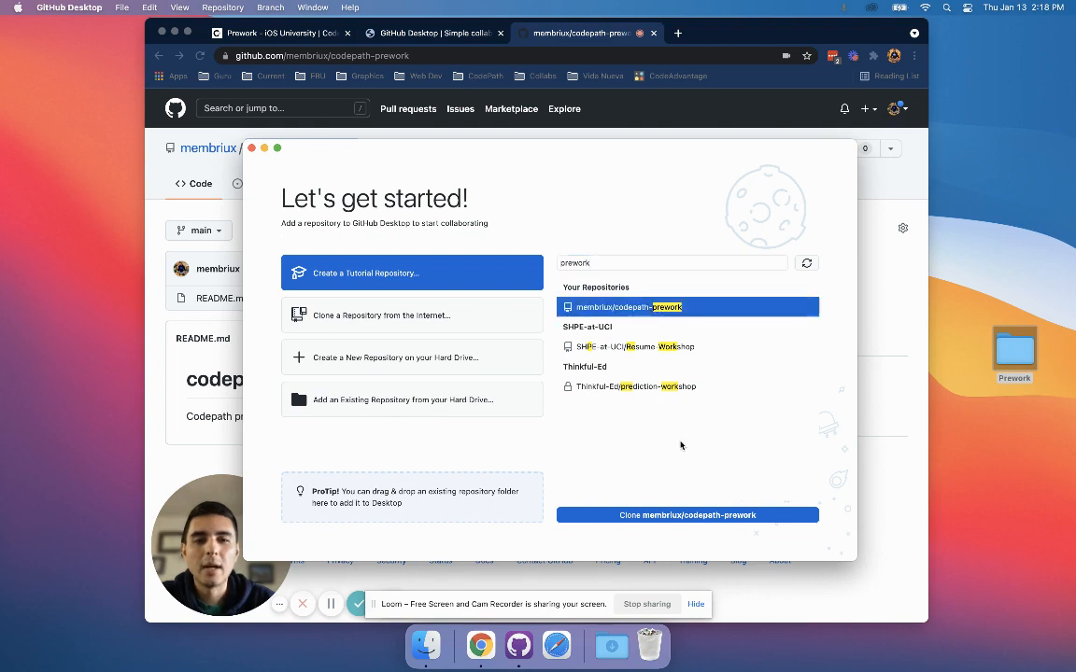
click(649, 516)
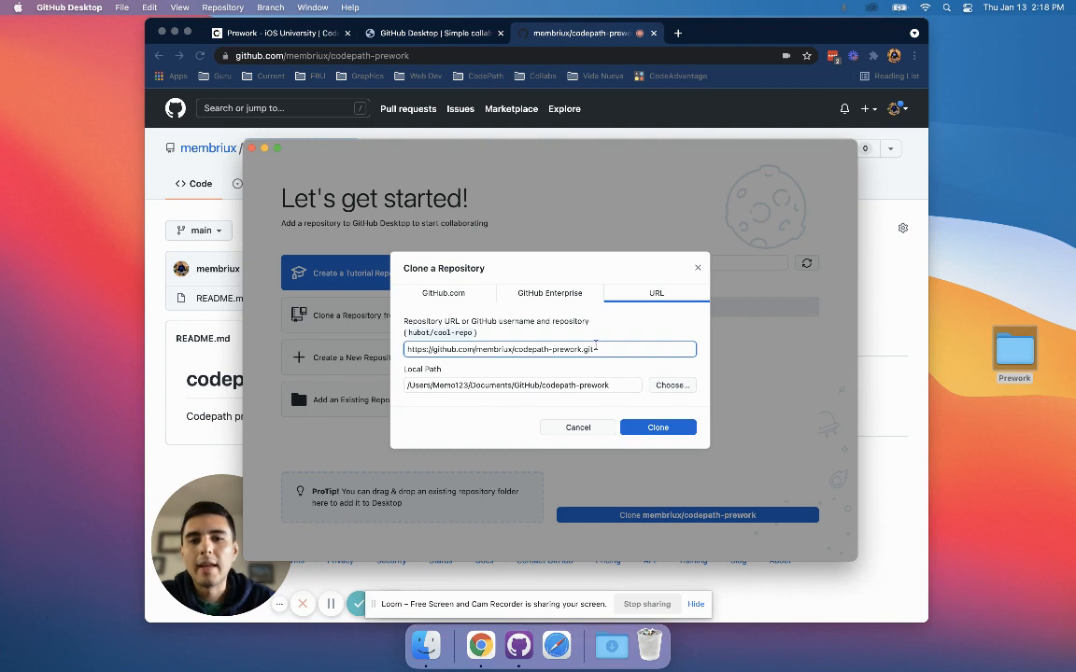
Examine the repository URL and each part of the local path in the clone settings.
drag(615, 347, 401, 350)
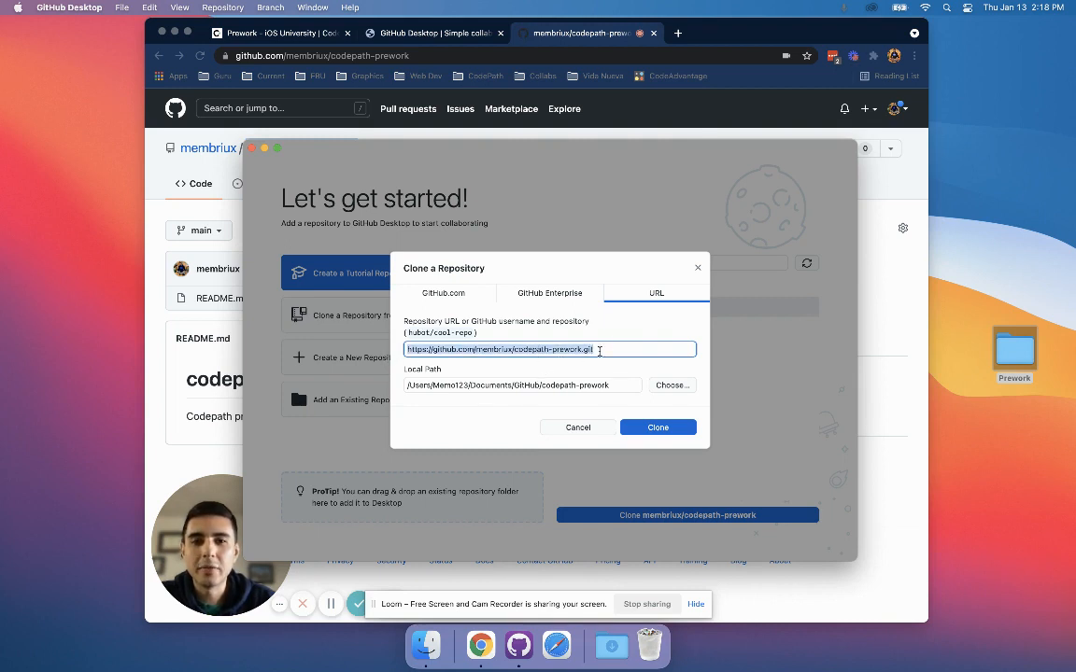
drag(600, 349, 403, 349)
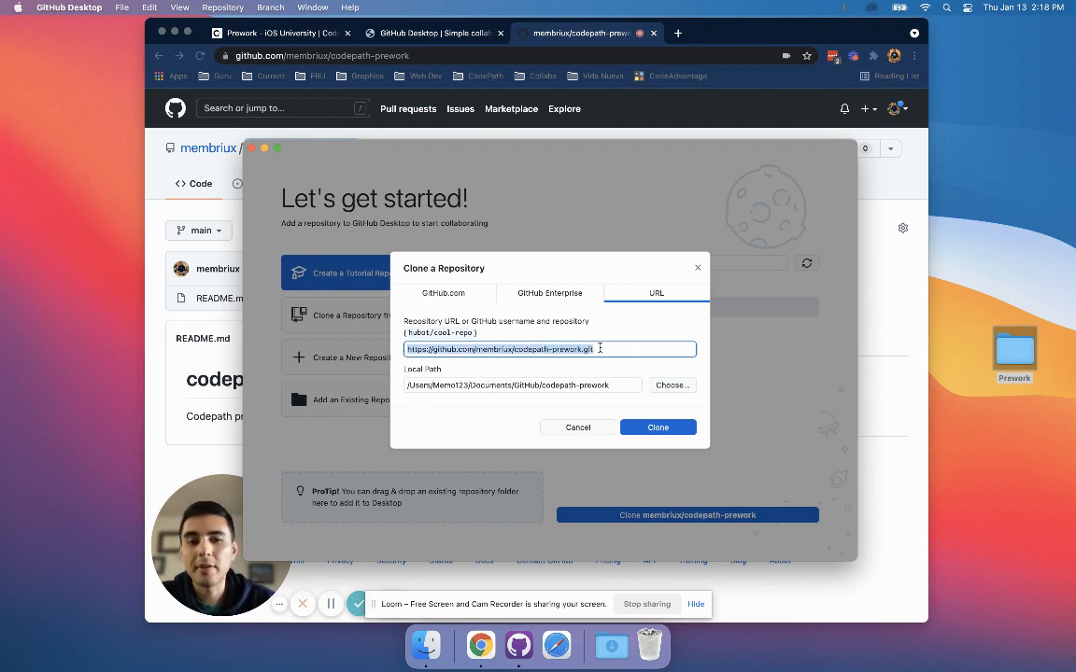
double_click(599, 350)
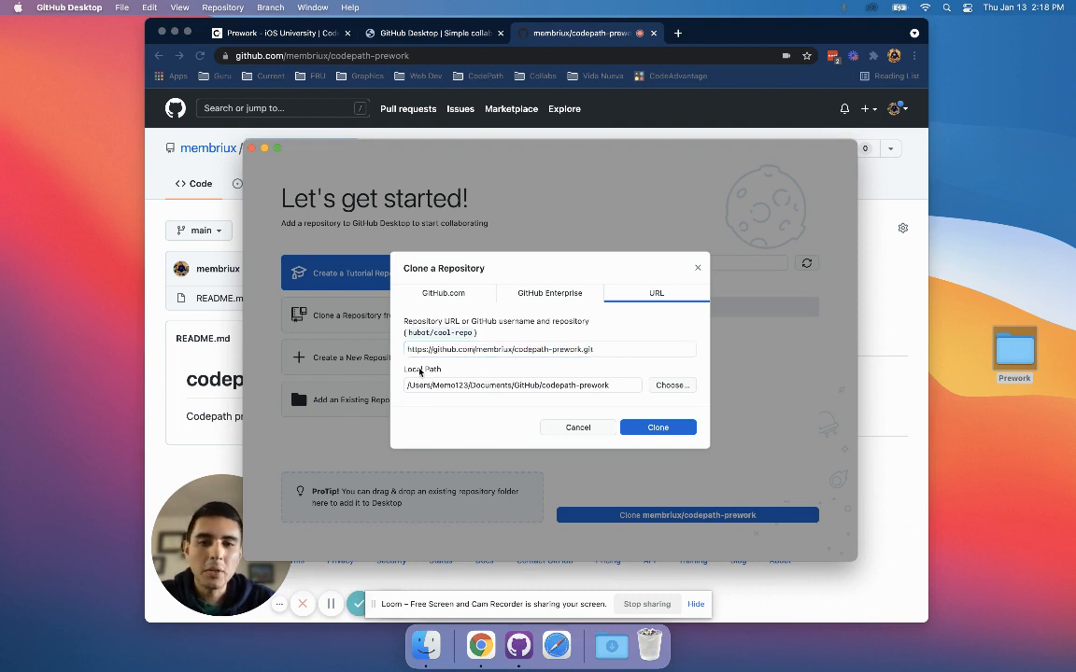
click(473, 378)
triple_click(538, 385)
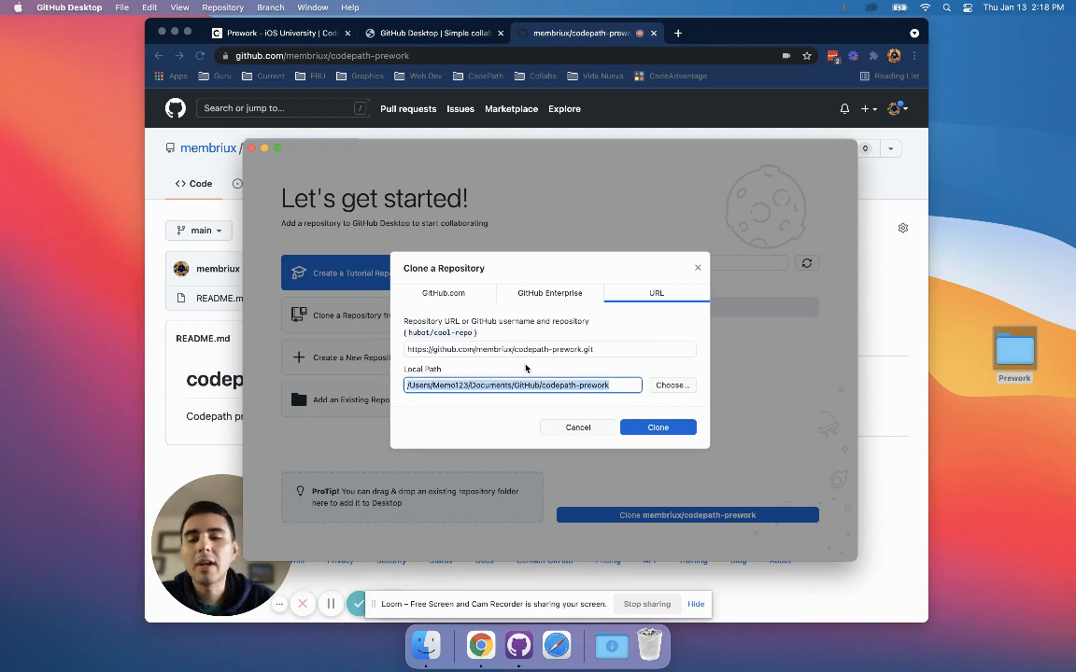
click(609, 385)
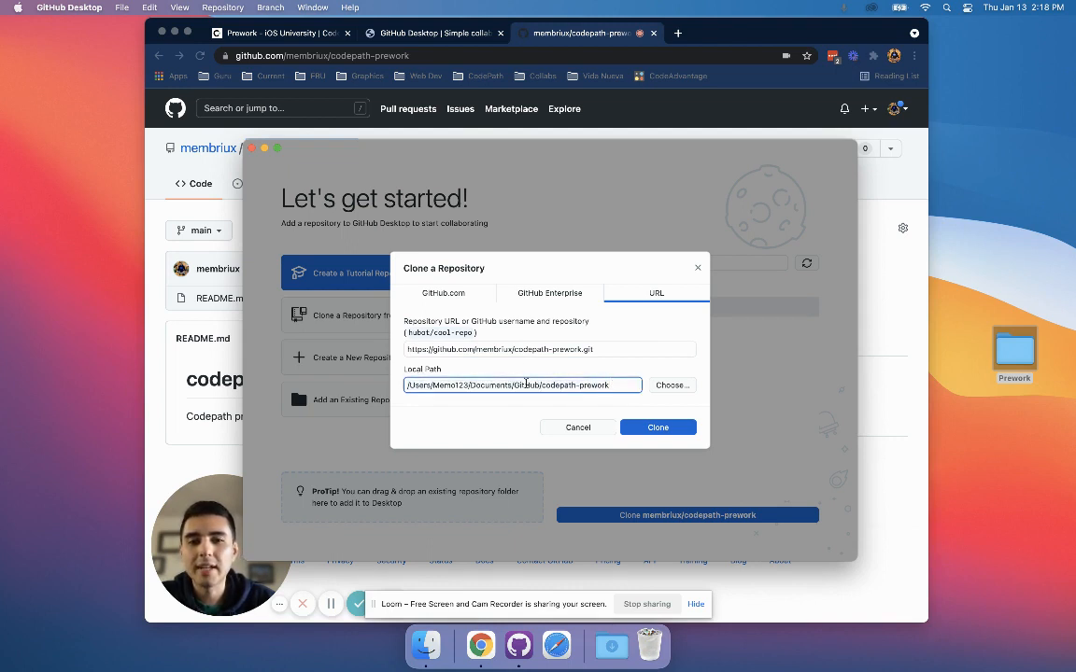
double_click(535, 384)
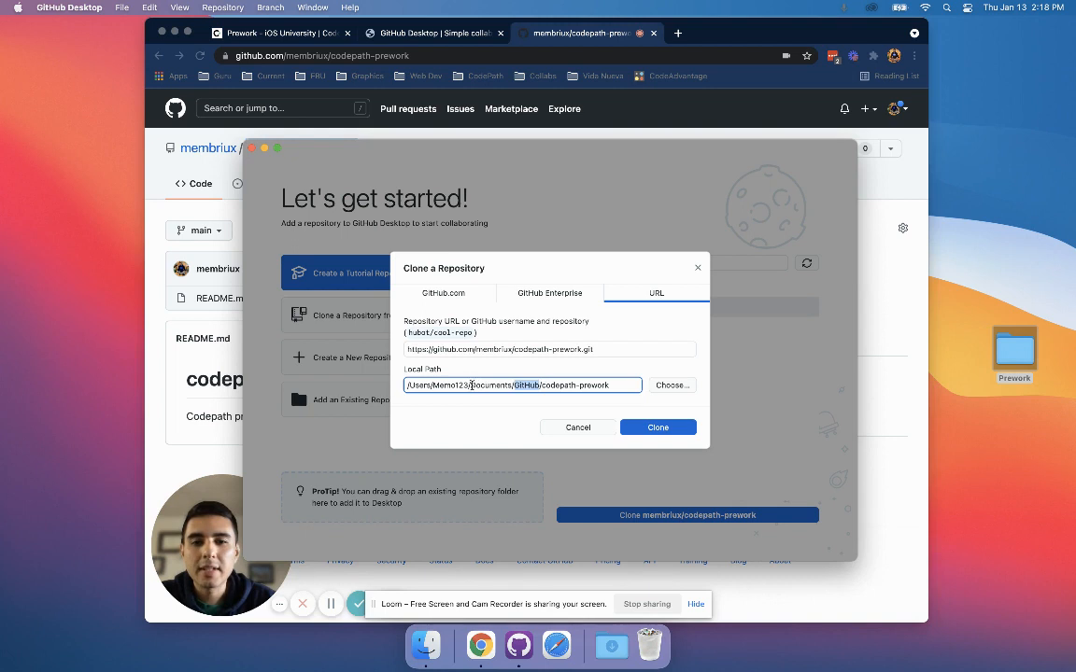
drag(472, 385, 508, 385)
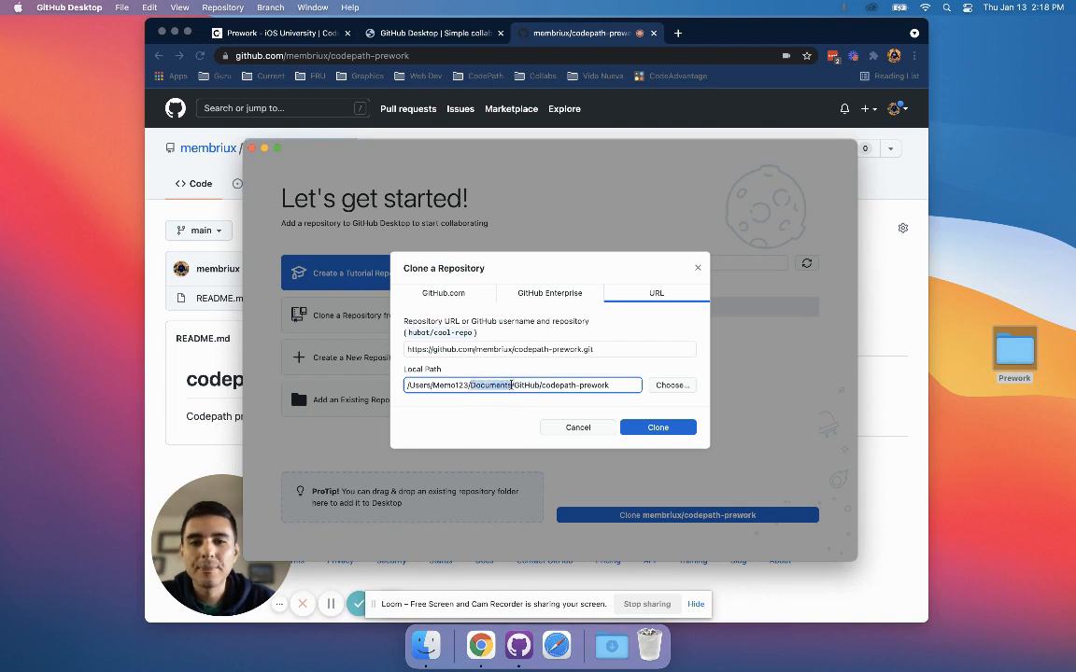
double_click(537, 385)
drag(540, 385, 610, 385)
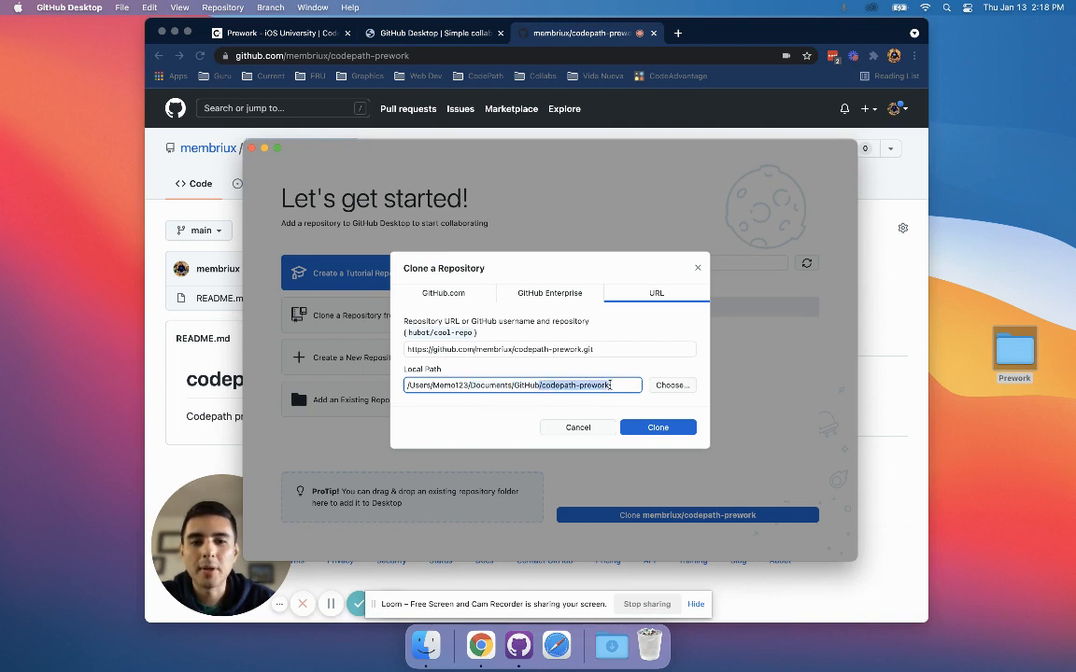
Set the clone destination to the Desktop, check the resulting local path and clone the repository.
click(669, 386)
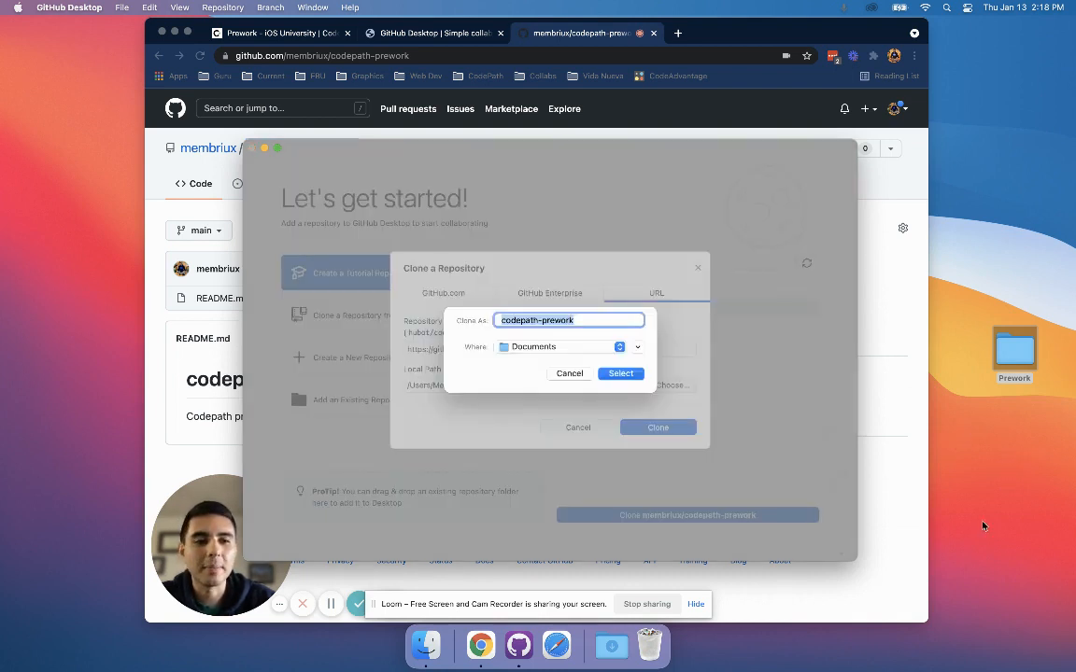
click(522, 347)
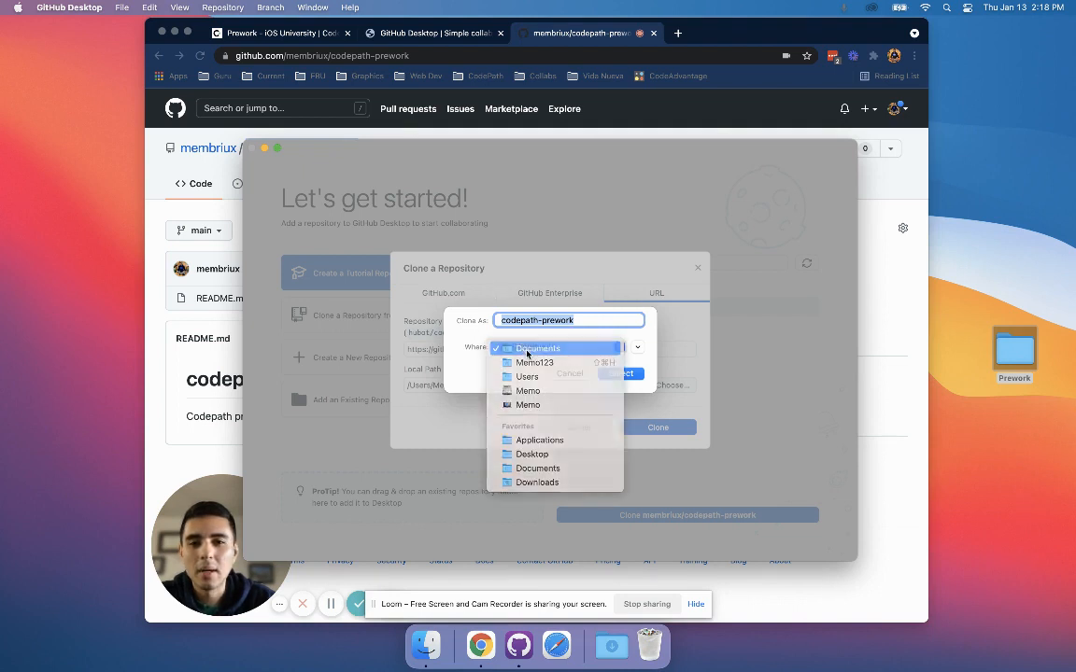
click(526, 349)
click(525, 348)
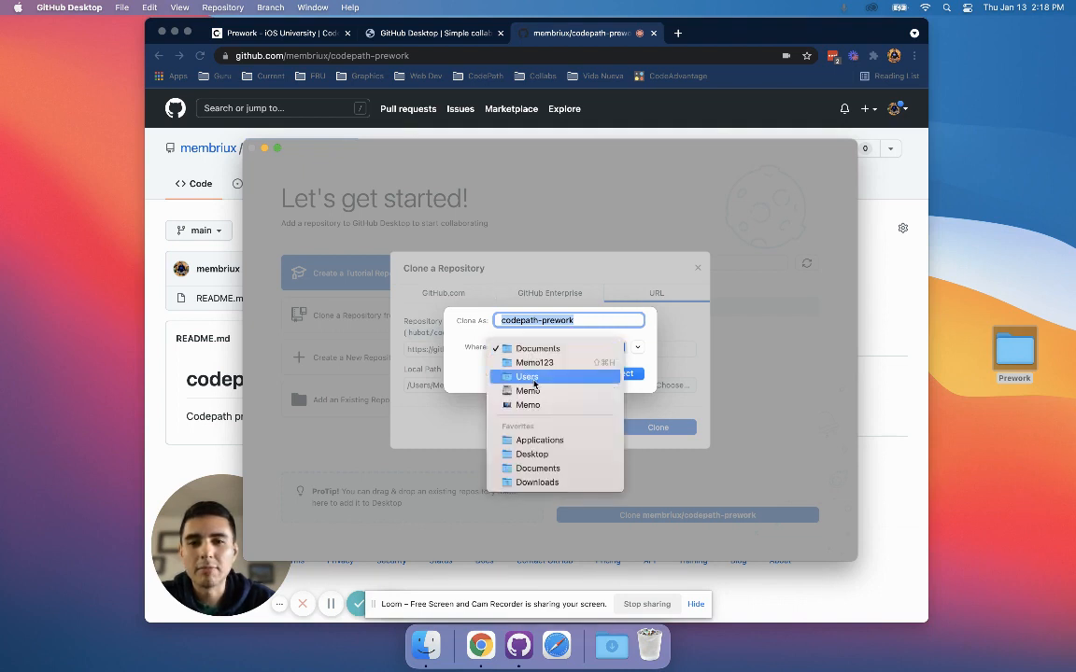
click(560, 454)
click(620, 374)
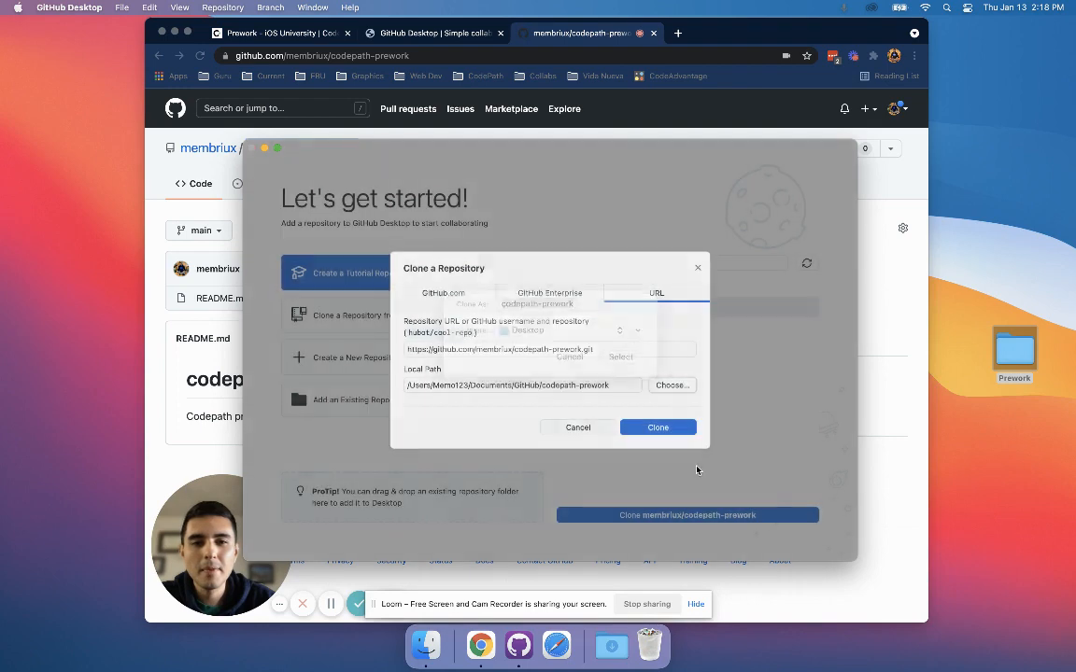
drag(570, 385, 467, 385)
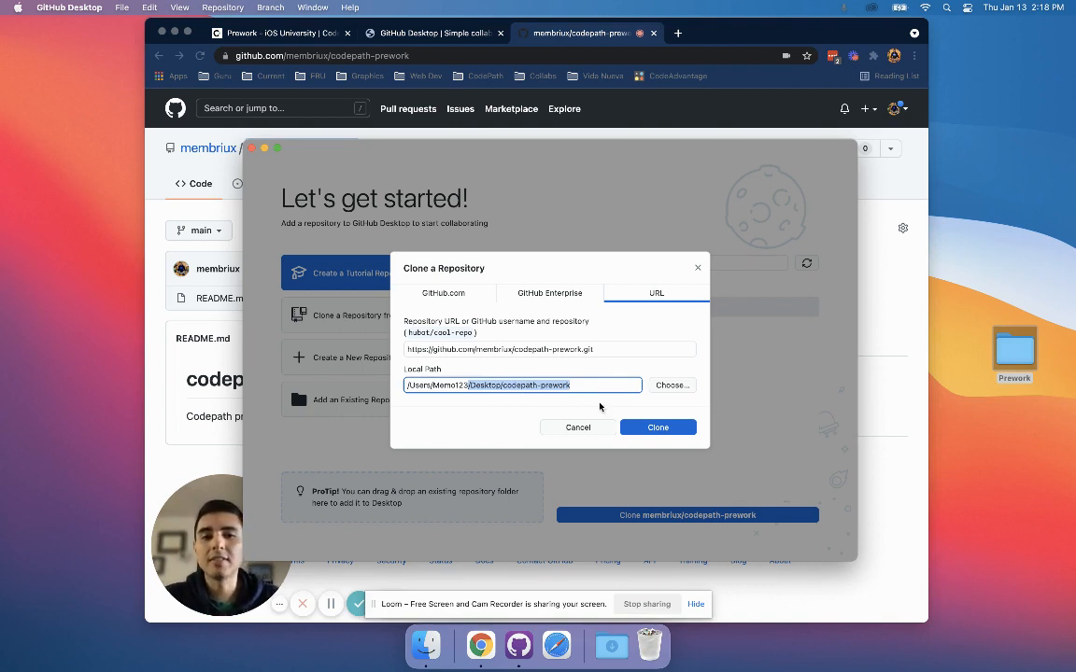
click(643, 429)
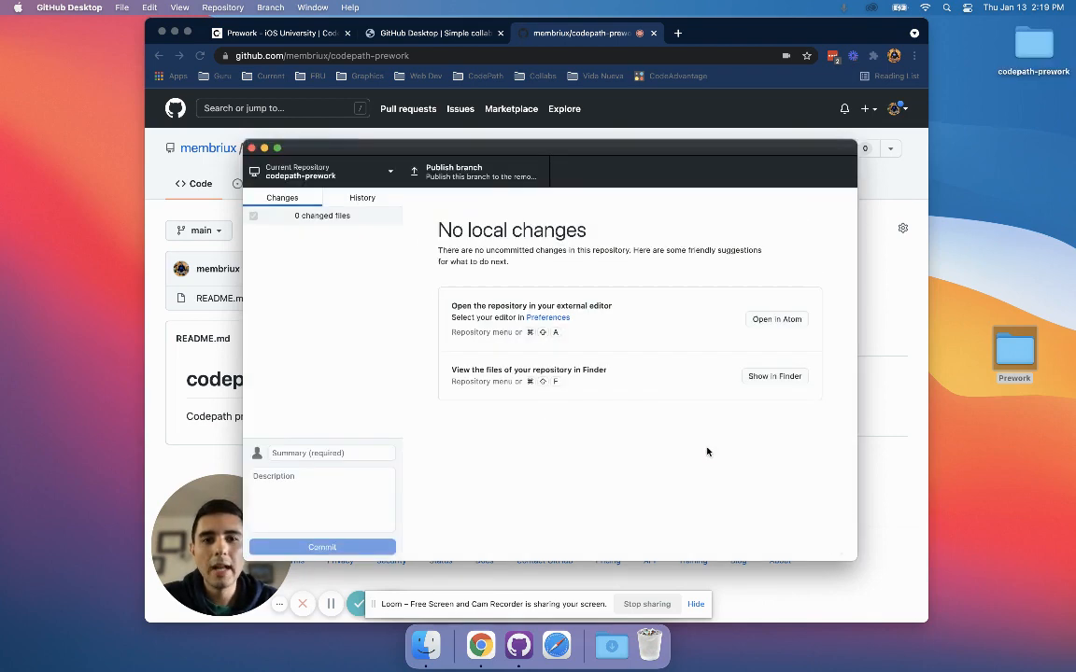
Move the cloned codepath-prework folder just above the Prework folder on the desktop, and revisit the repository page in Chrome before returning to GitHub Desktop.
click(1029, 58)
drag(1029, 58, 1006, 277)
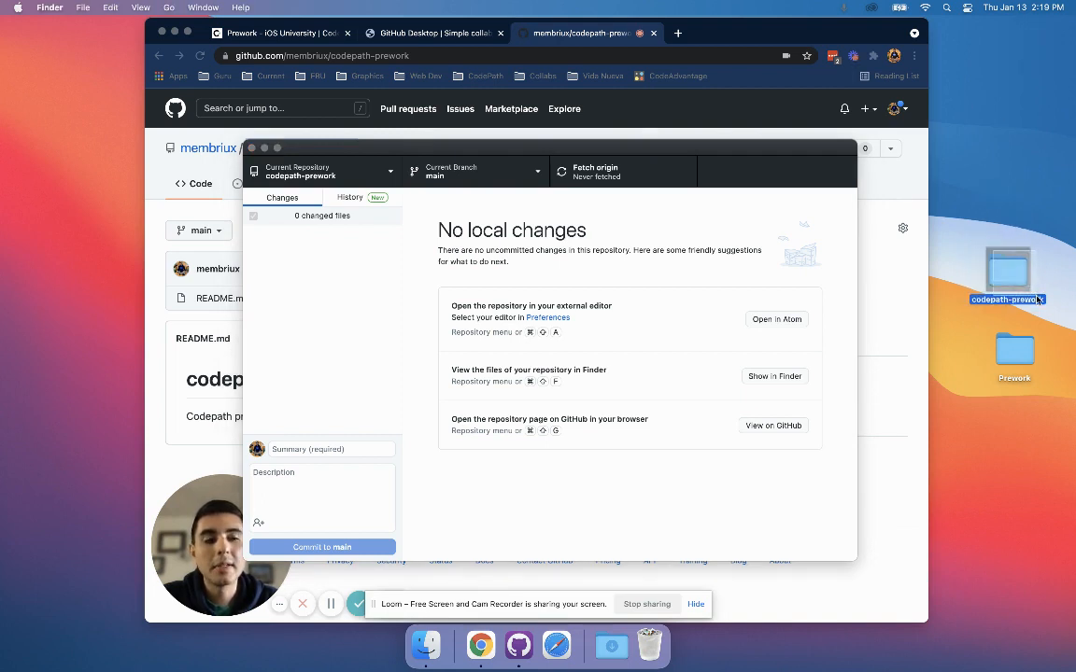
click(204, 160)
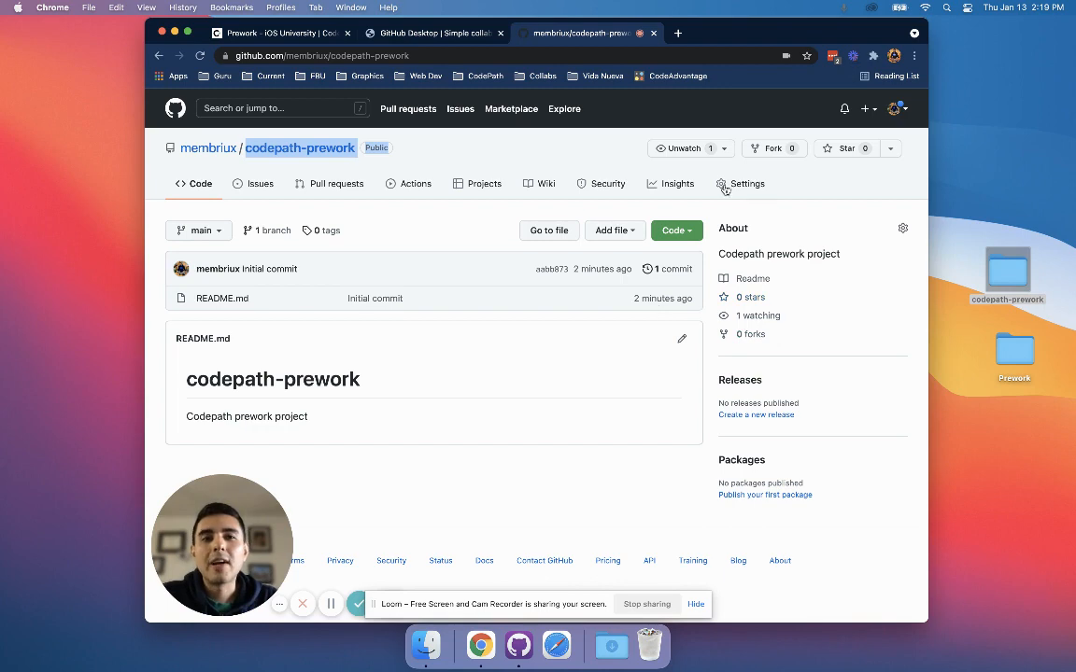
key(super+Tab)
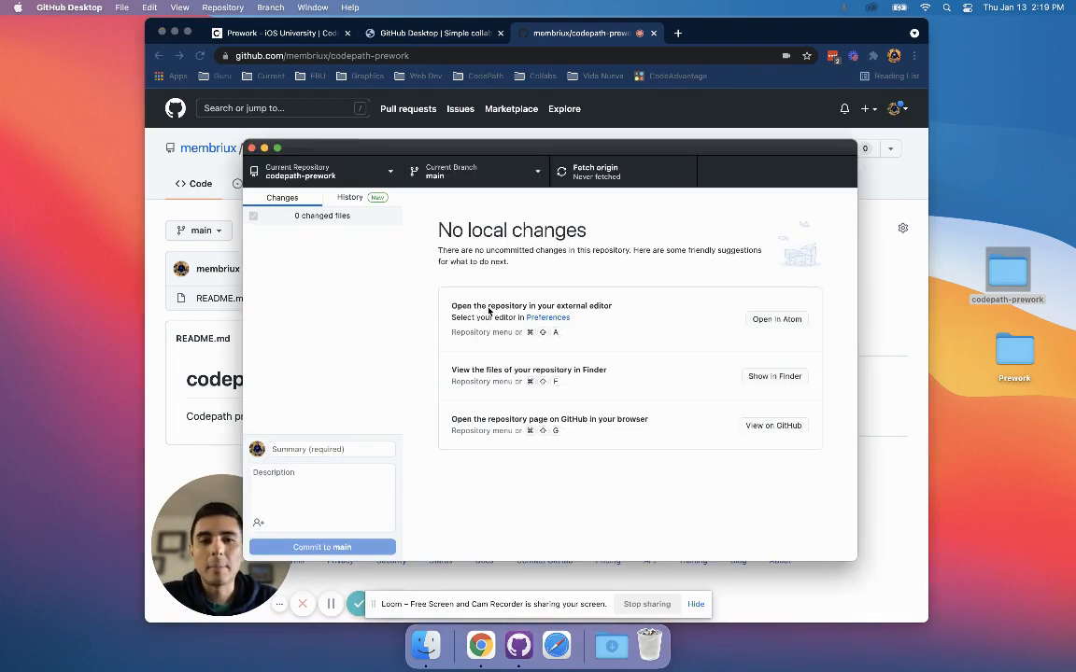
drag(480, 142, 489, 135)
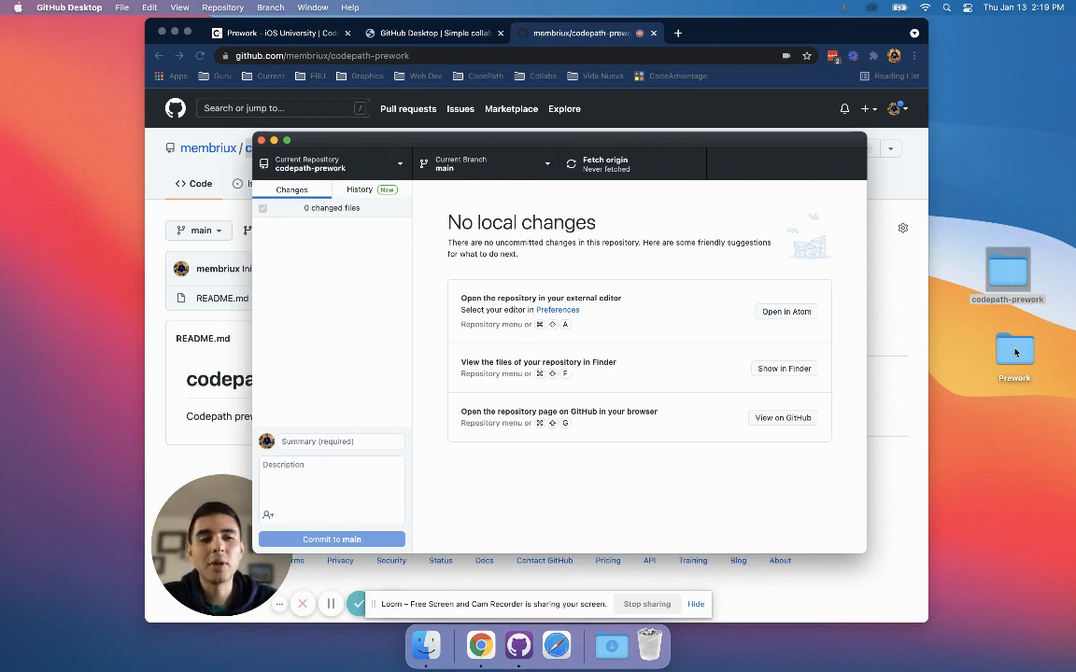
Reposition the Prework folder directly below the codepath-prework folder on the desktop.
drag(1016, 352, 985, 367)
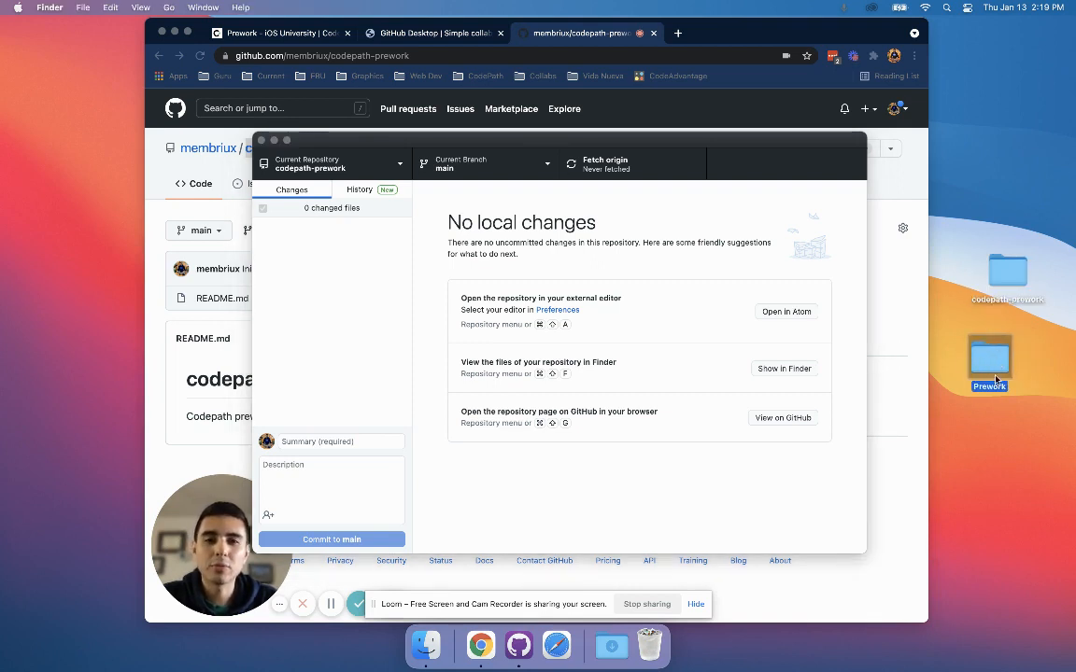
double_click(1002, 371)
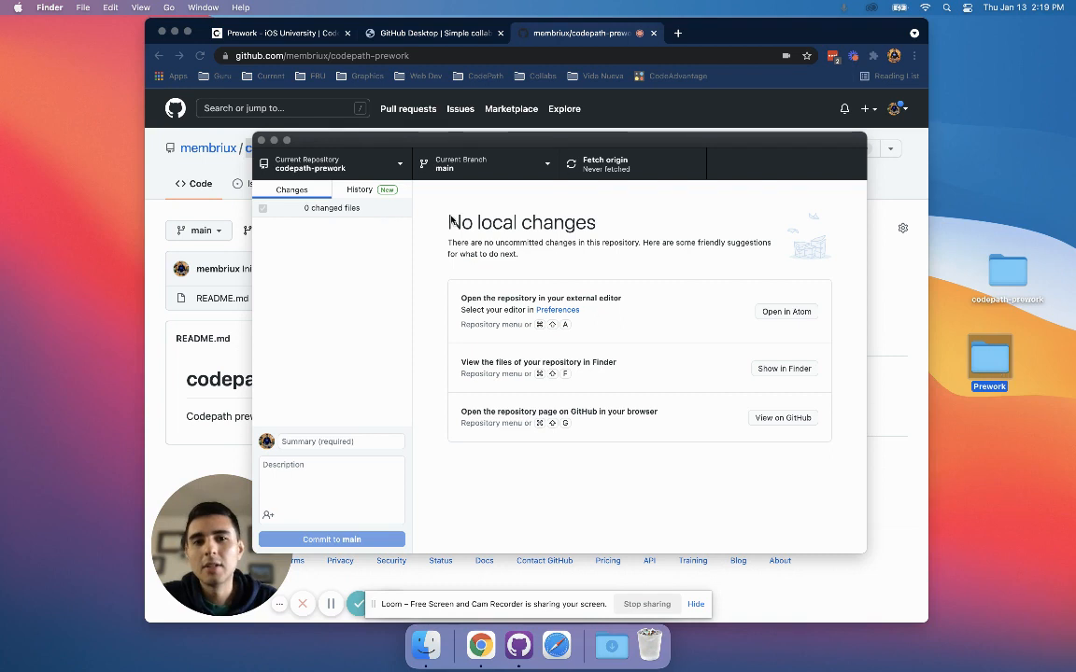
Move the Prework folder and Prework.xcodeproj from the Prework folder into codepath-prework, and arrange both Finder windows one above the other for comparison.
drag(567, 227, 826, 282)
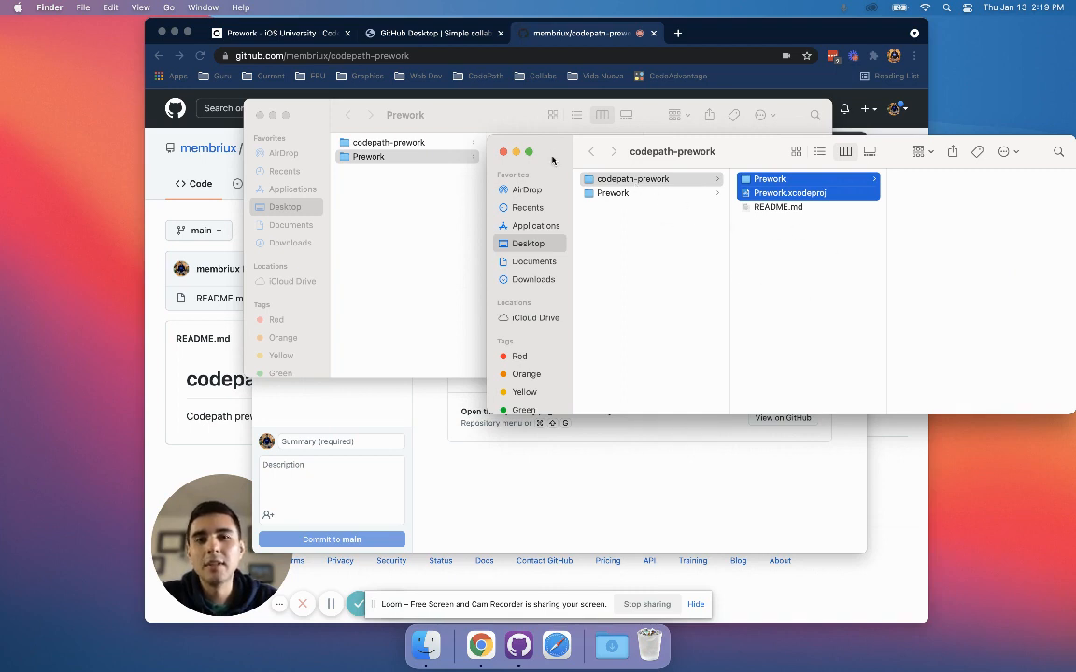
drag(537, 152, 293, 357)
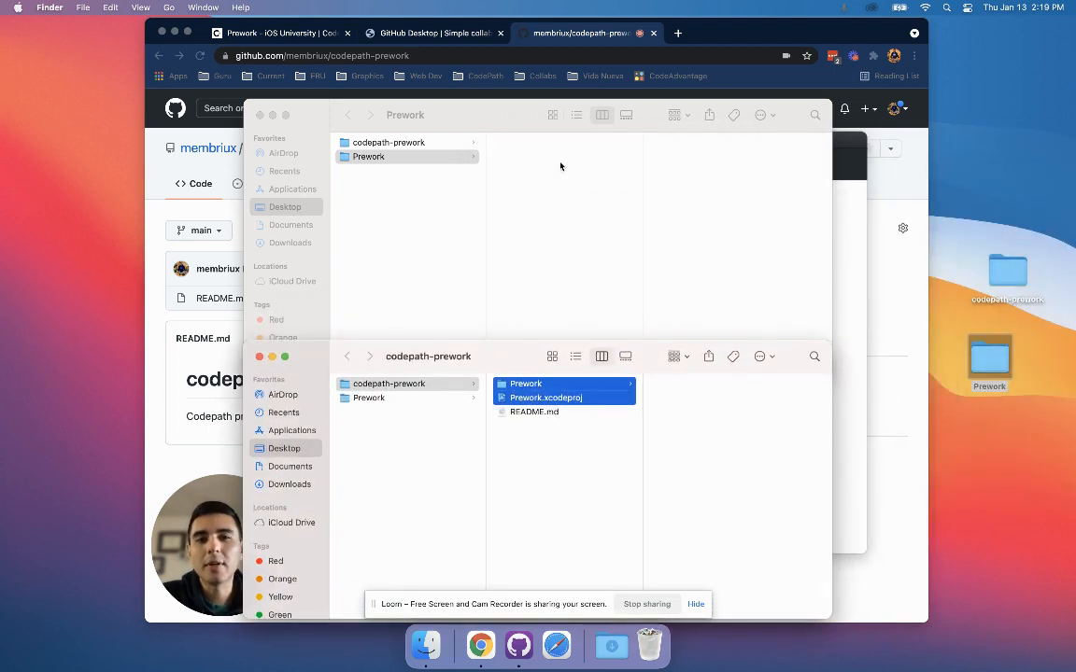
click(517, 157)
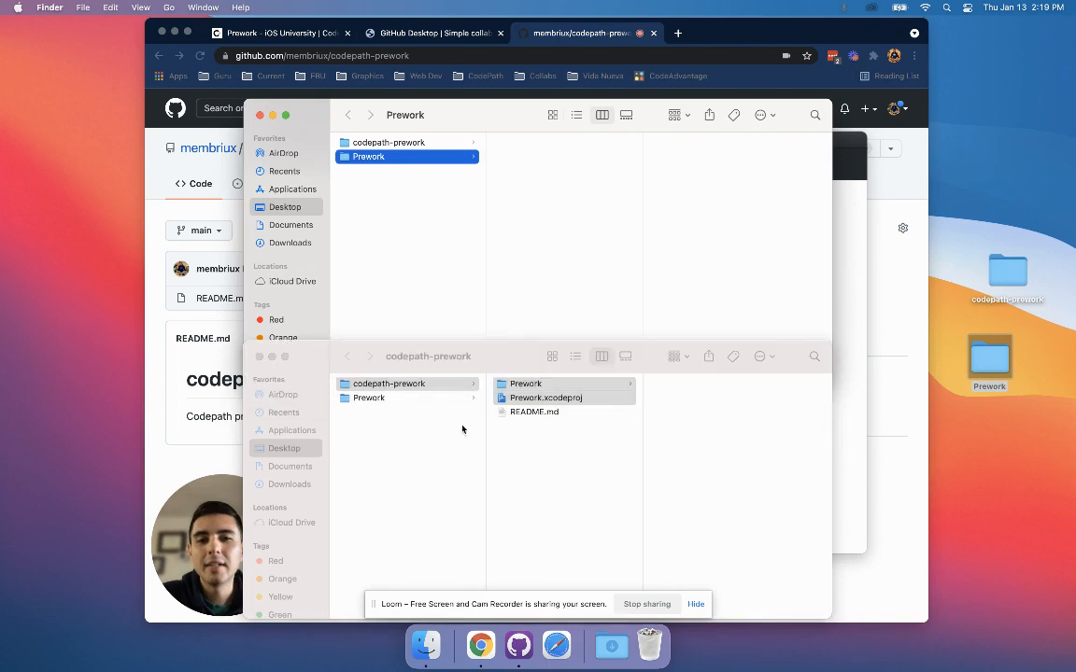
click(463, 429)
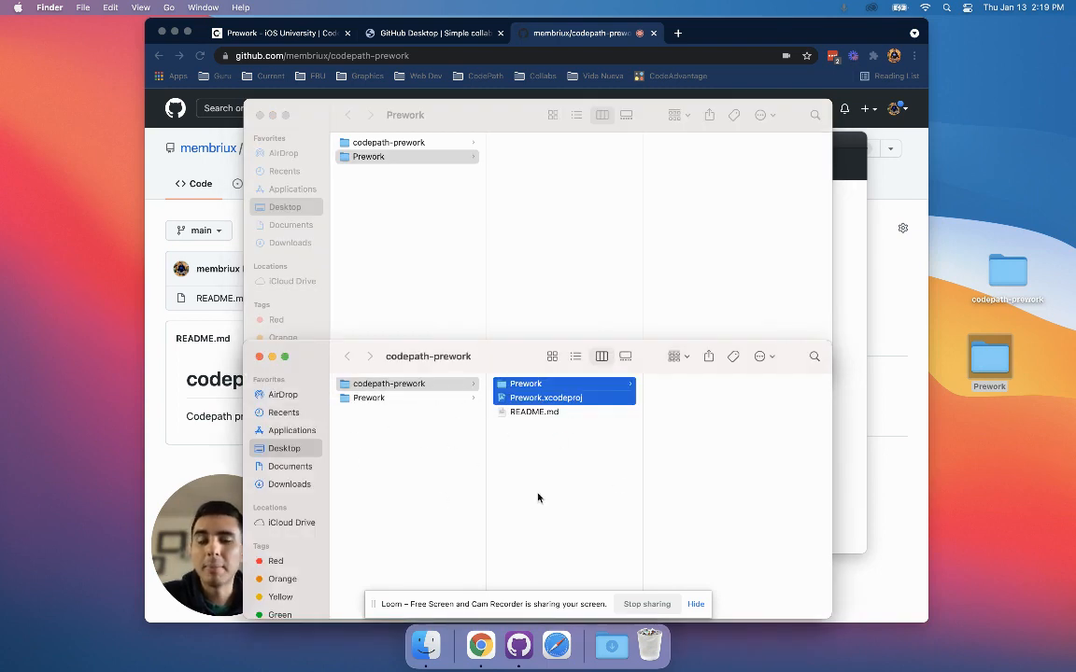
click(390, 255)
click(758, 378)
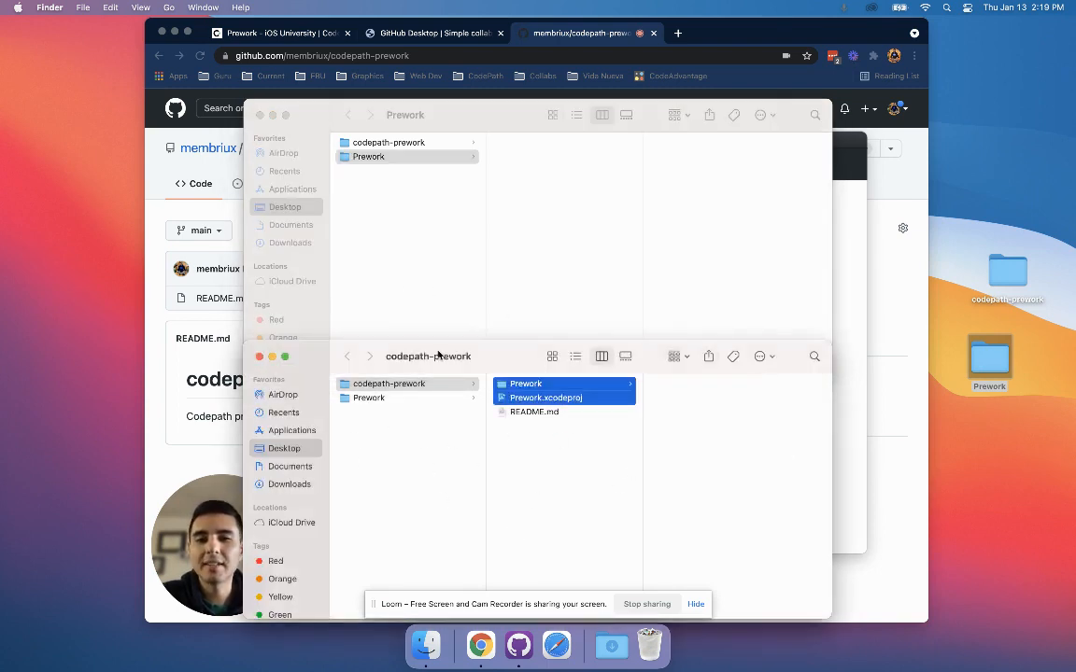
Close the Prework Finder window and check the contents of Prework and codepath-prework in the remaining window.
click(408, 262)
key(super+w)
click(475, 459)
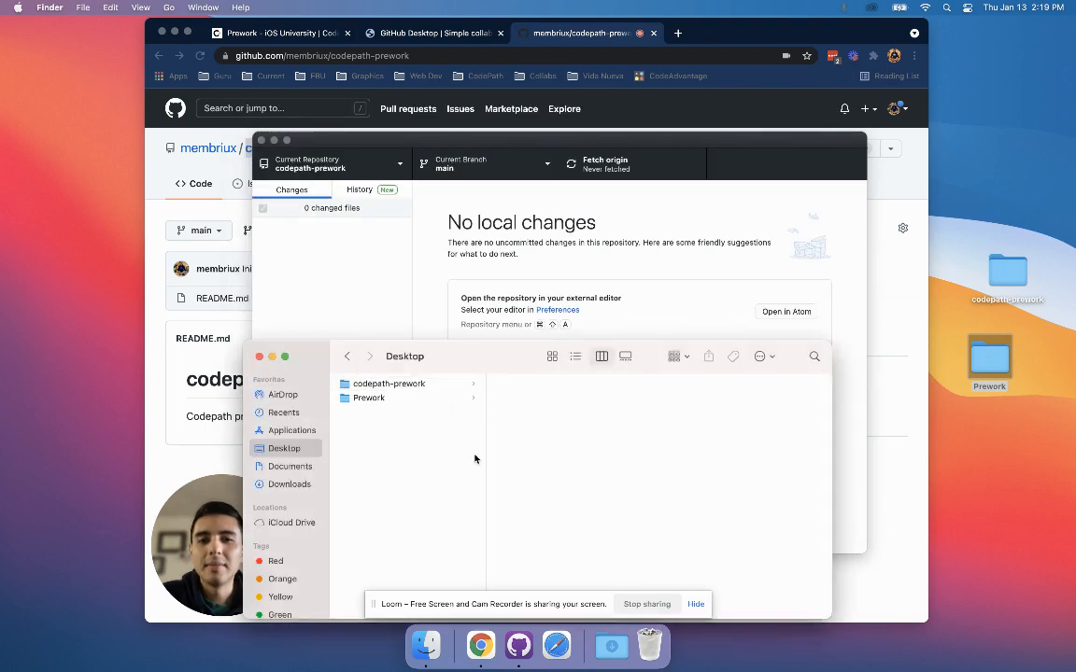
drag(483, 372, 521, 269)
click(458, 295)
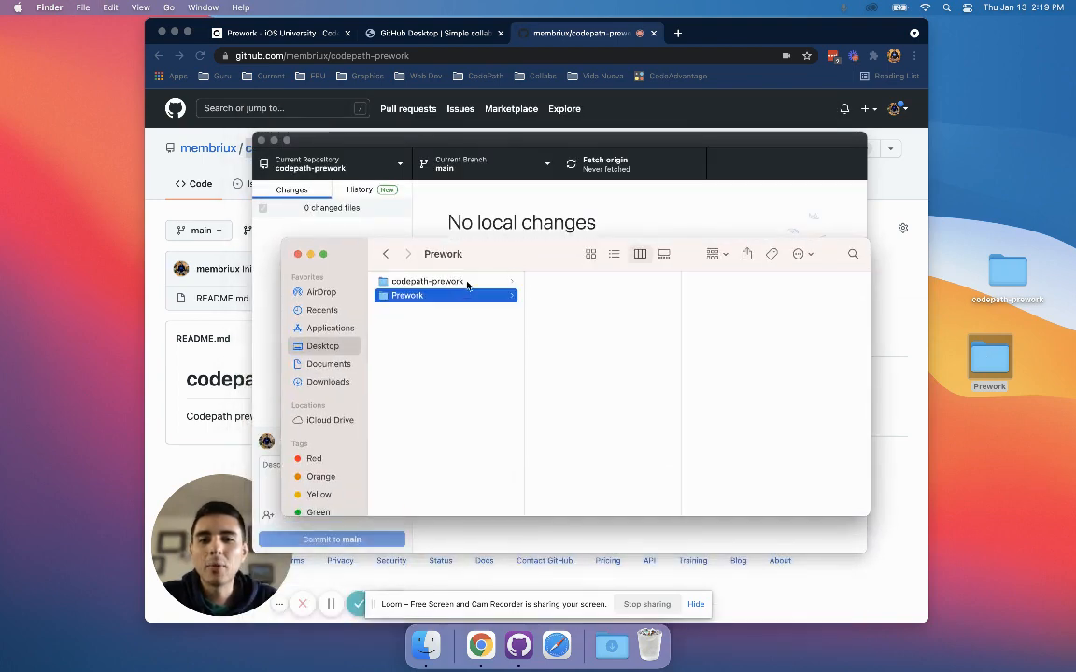
click(465, 281)
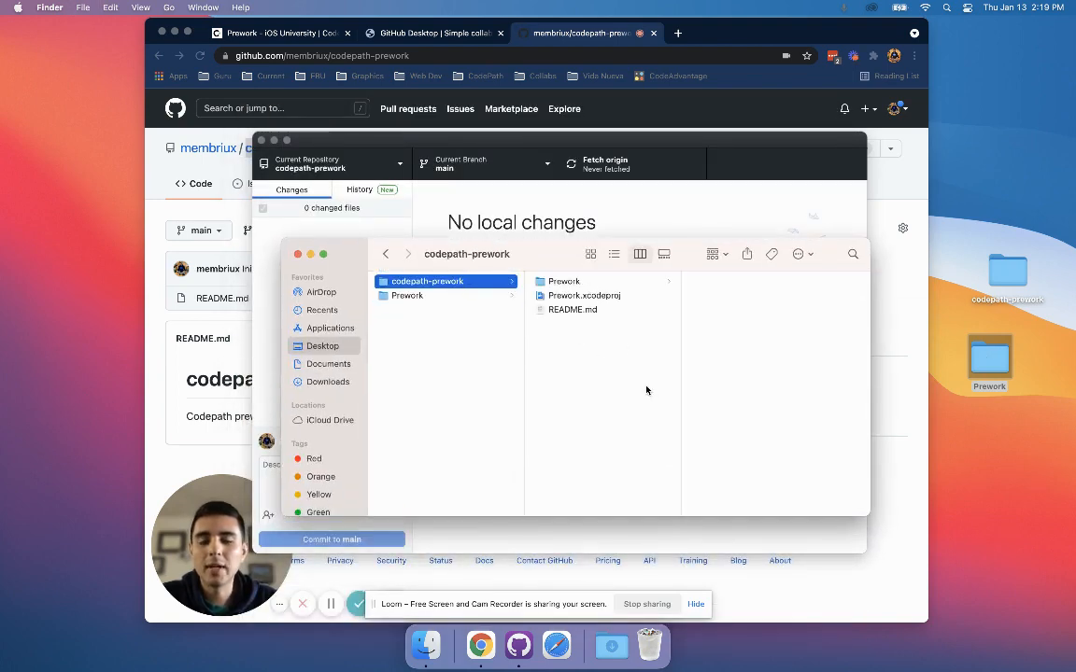
Switch to GitHub Desktop and review the changed files, including AppDelegate.swift, IDEWorkspaceChecks.plist, project.pbxproj and contents.xcworkspacedata.
key(super+Tab)
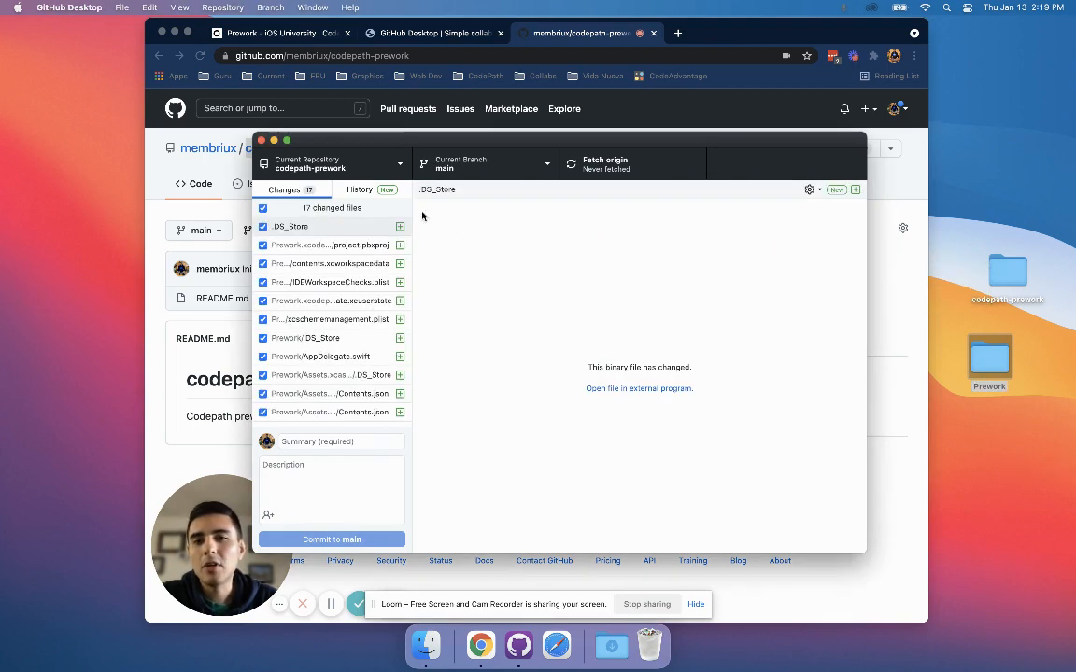
scroll(338, 300, down, 1)
scroll(336, 294, down, 2)
click(329, 278)
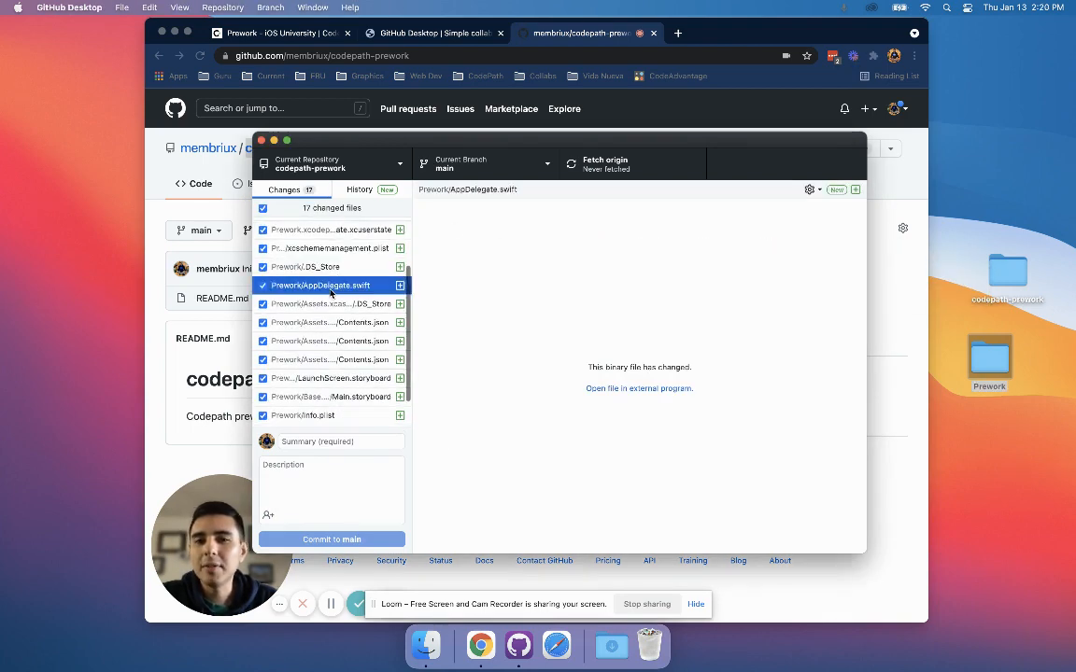
scroll(327, 280, down, 1)
scroll(325, 282, up, 4)
click(325, 282)
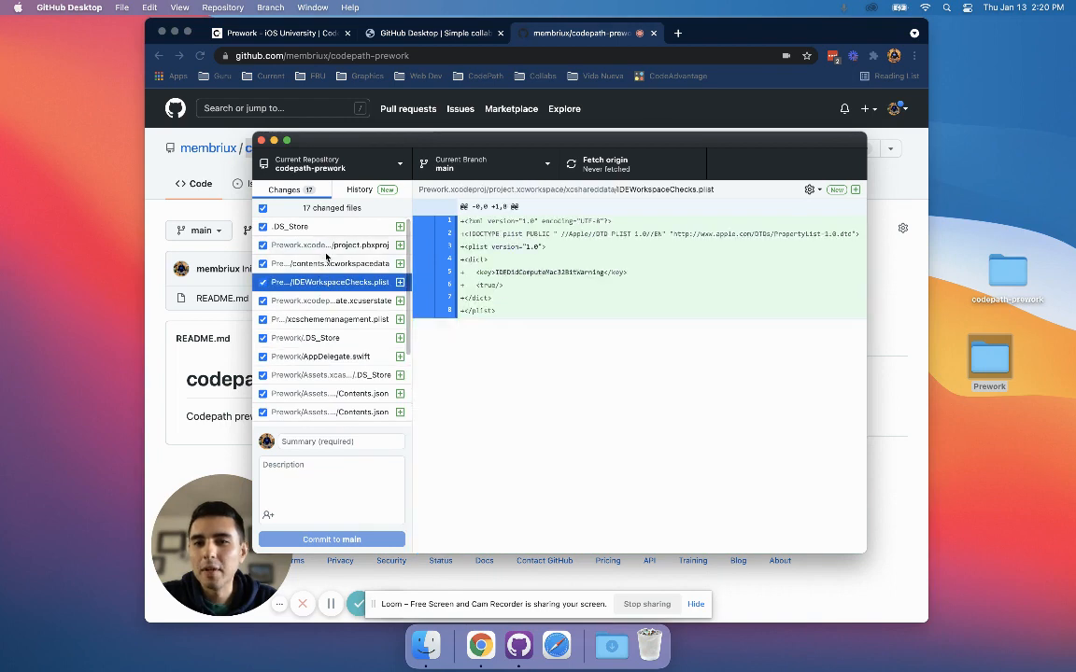
click(381, 247)
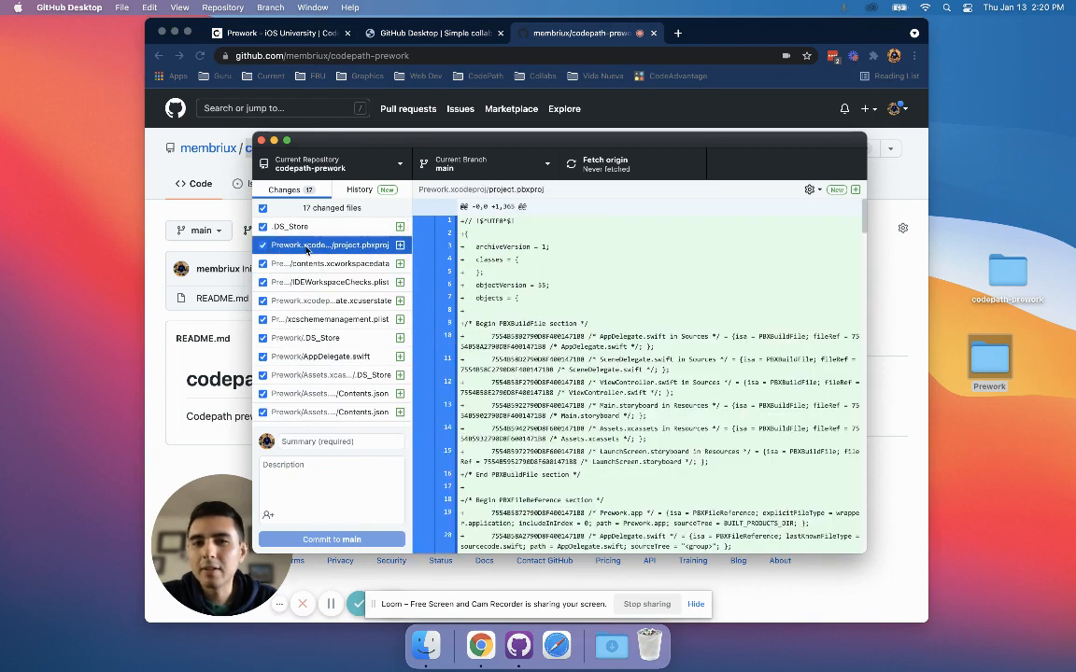
click(398, 277)
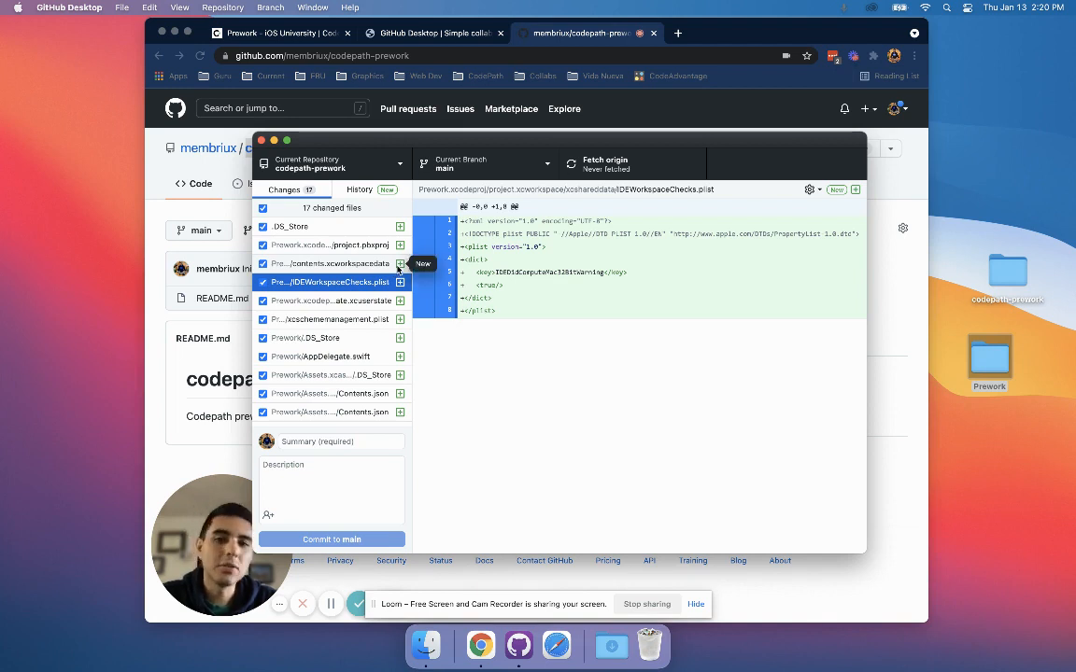
scroll(355, 309, down, 3)
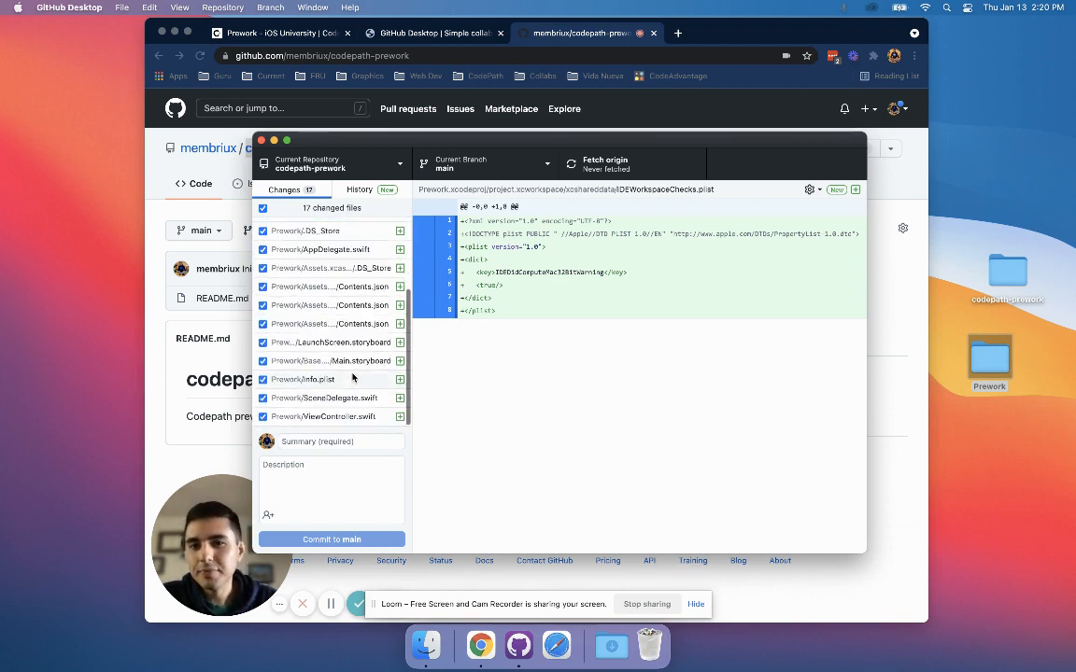
scroll(351, 302, up, 3)
click(342, 244)
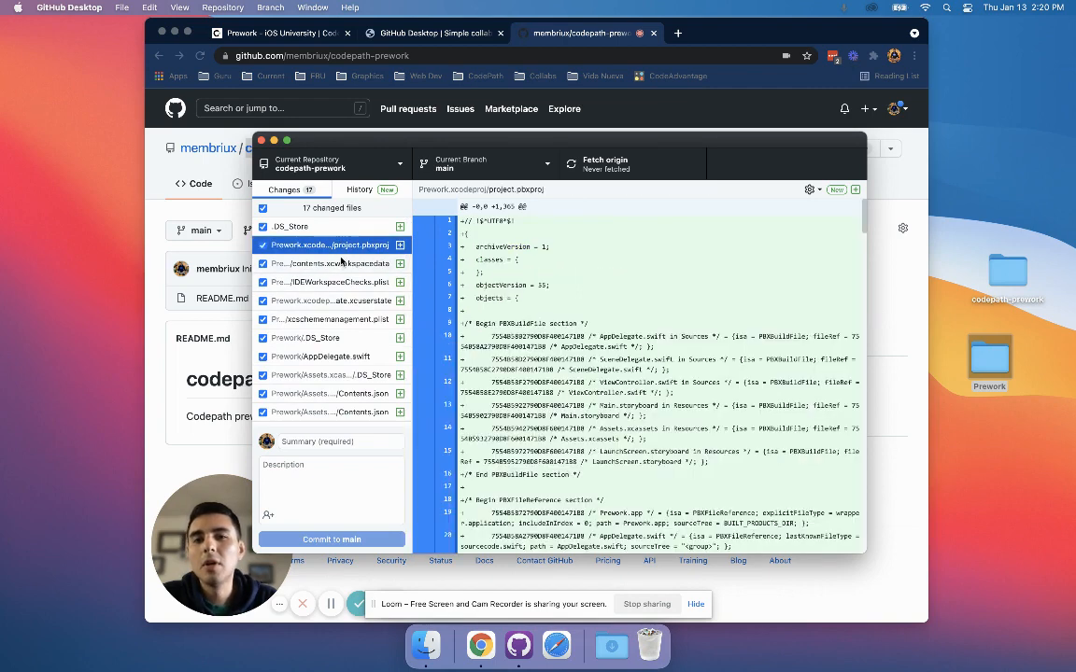
click(338, 265)
scroll(338, 374, down, 3)
Commit the changed files to main with the summary "Added prework files to repository" and push the commit to origin.
click(336, 440)
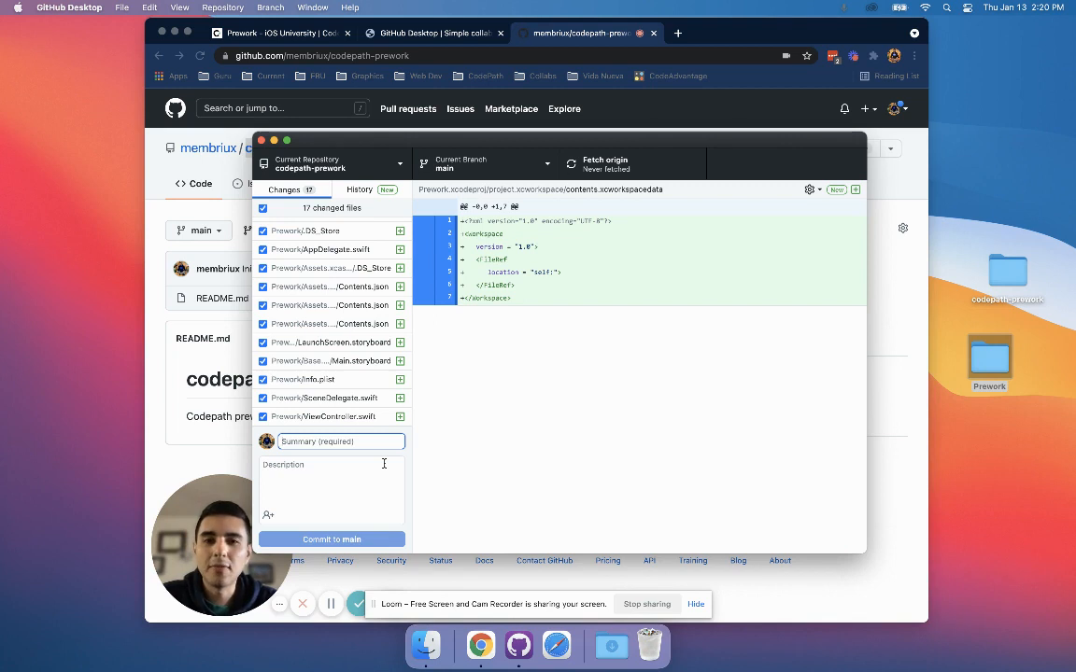
text(Added )
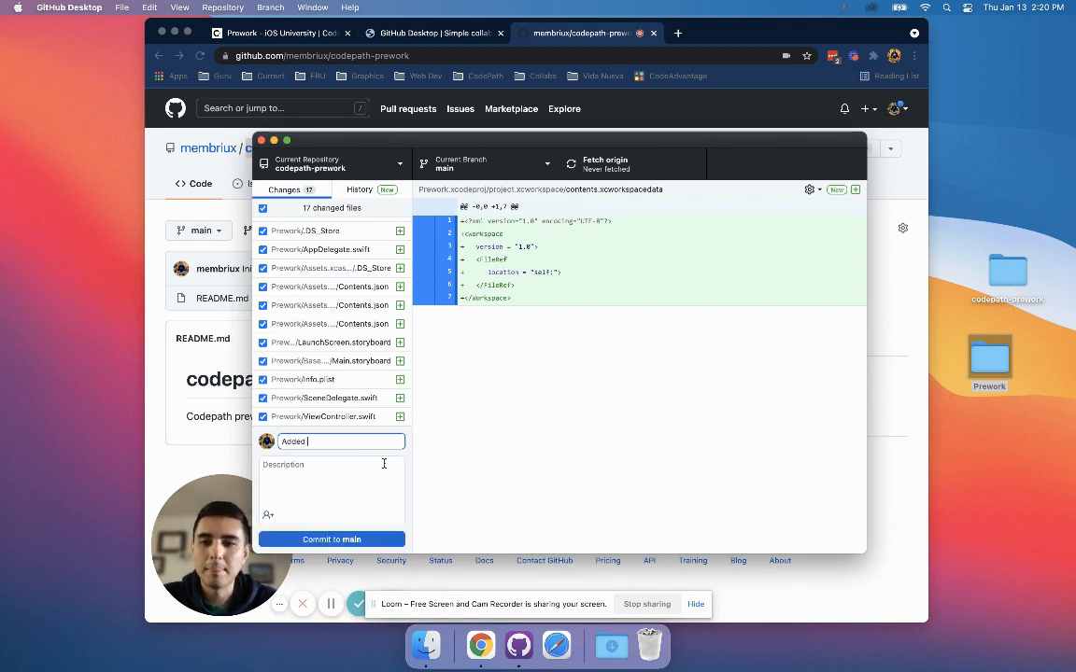
text(prework files to rep)
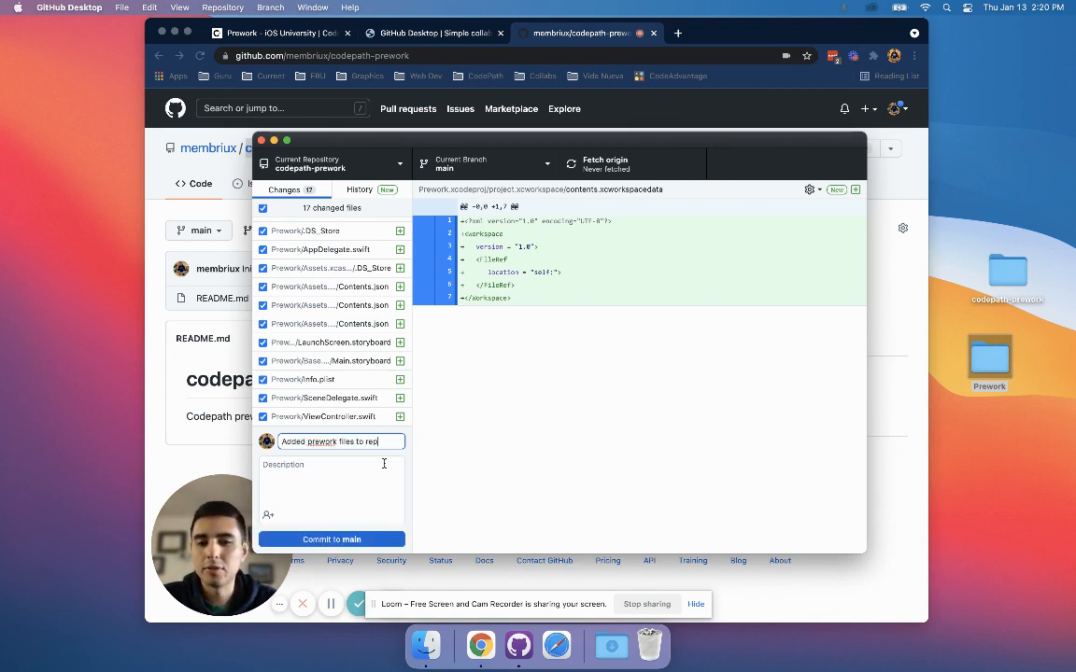
text(ository)
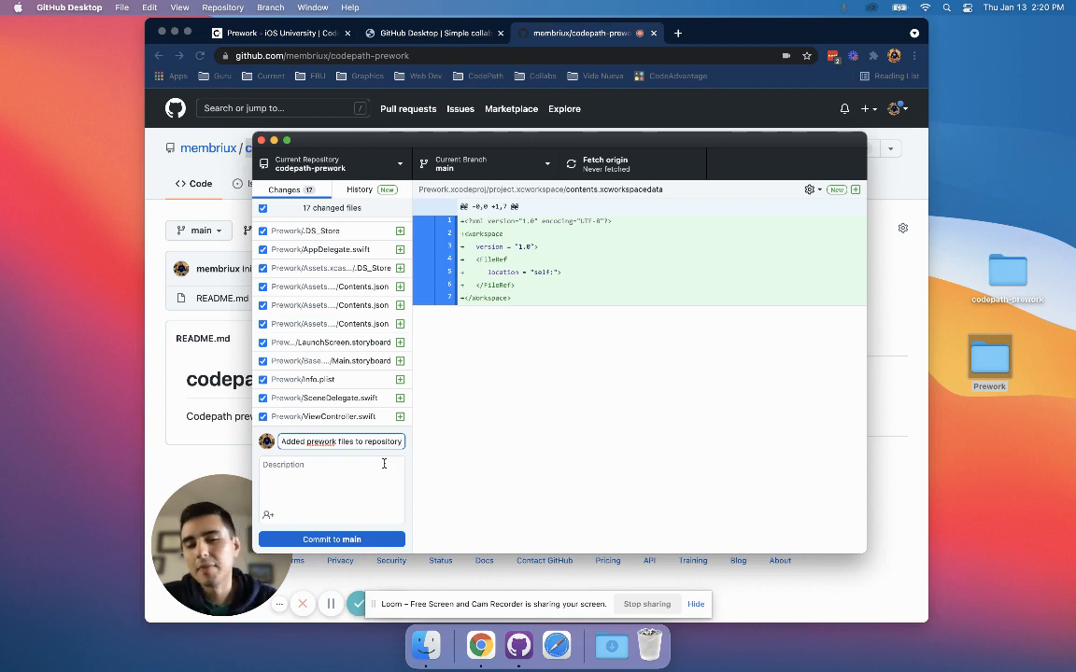
triple_click(374, 441)
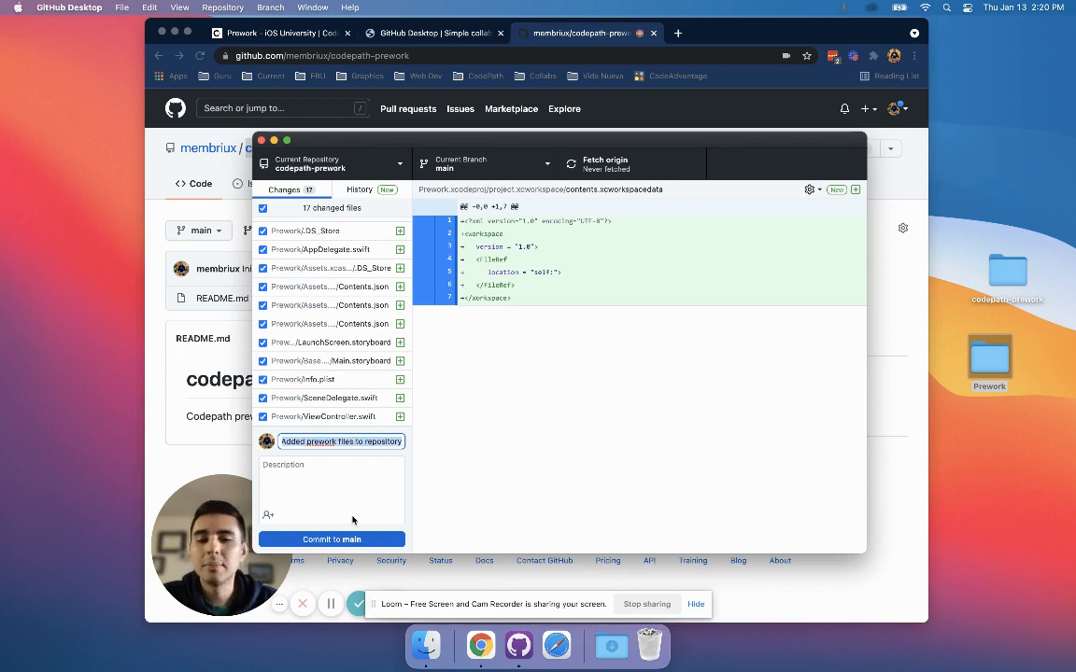
click(352, 458)
click(354, 444)
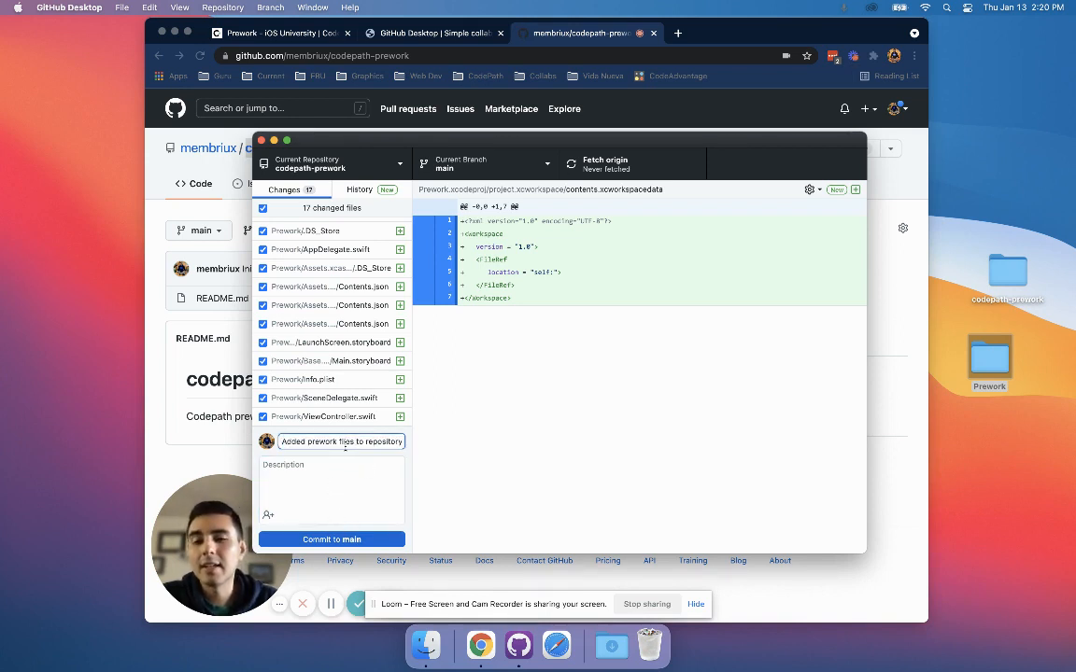
click(317, 540)
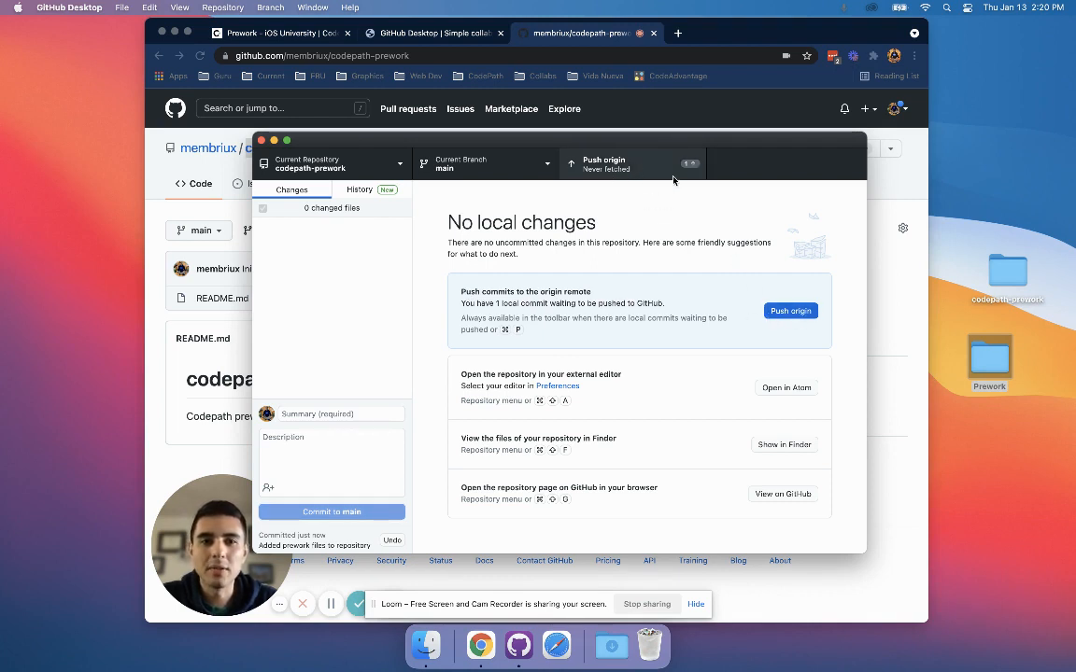
click(770, 316)
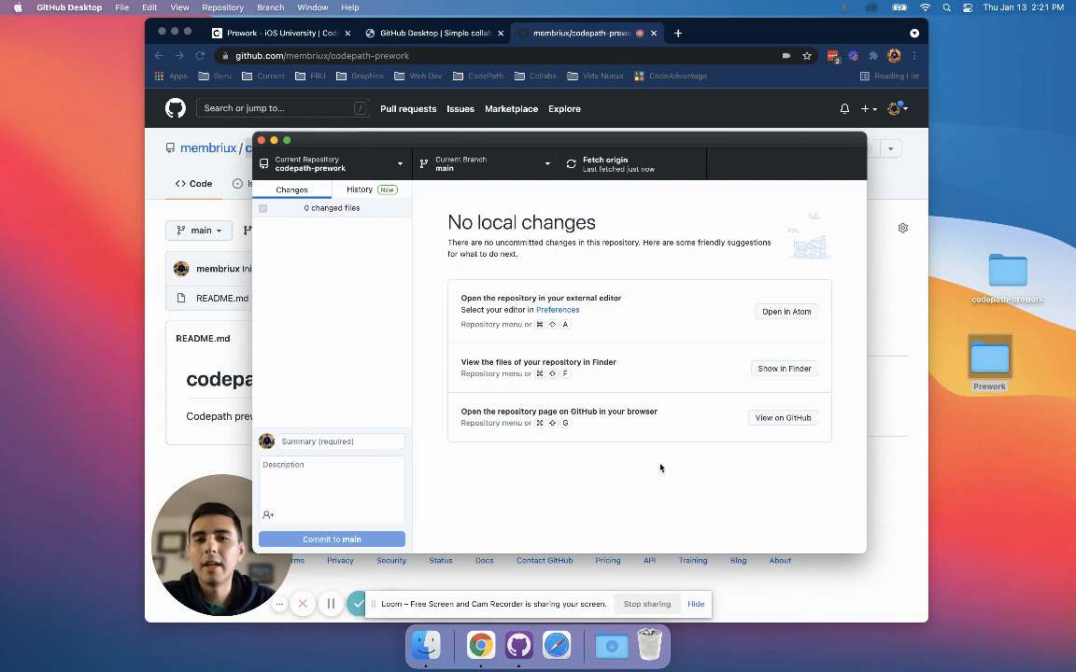
Switch to Chrome, reload the codepath-prework repository page and inspect the uploaded files, including the contents of the Prework folder.
click(208, 217)
key(super+r)
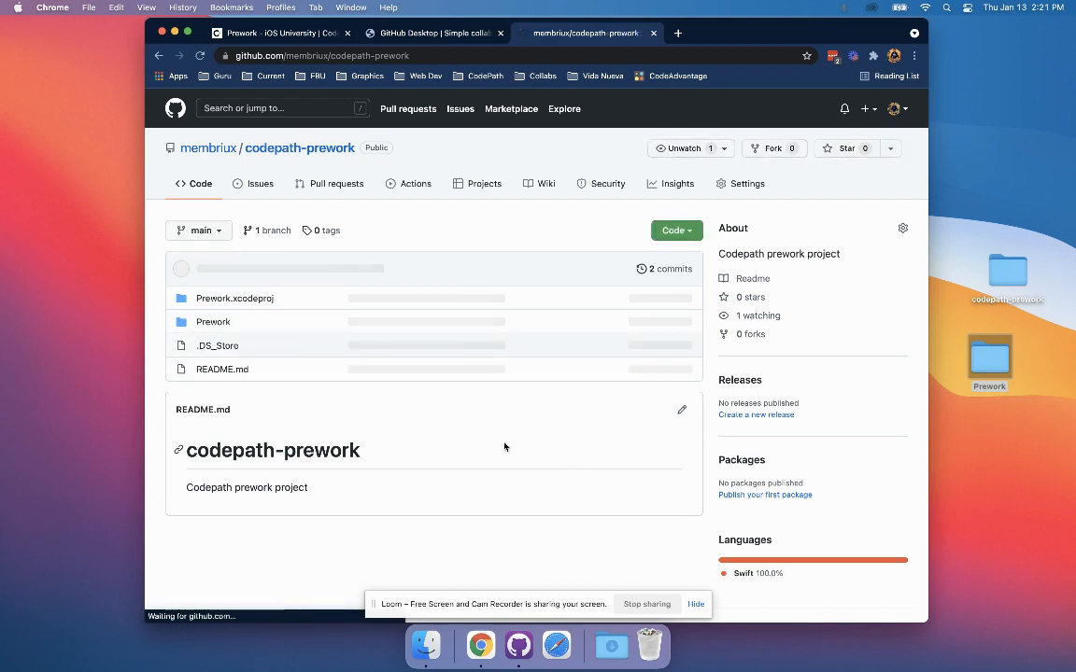
scroll(354, 409, down, 1)
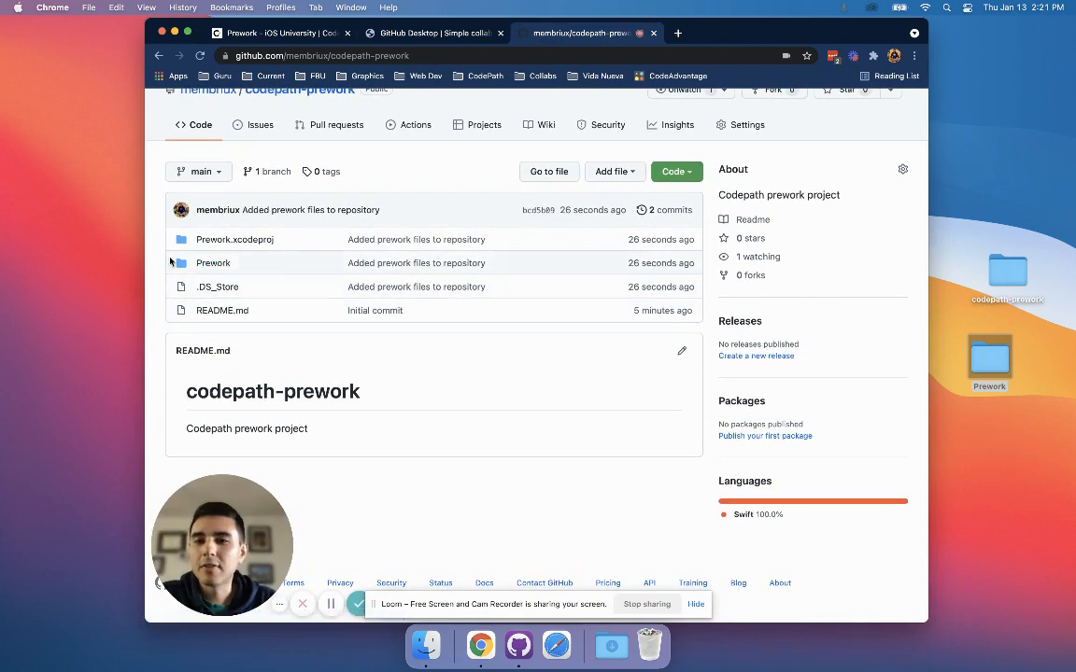
drag(158, 229, 283, 303)
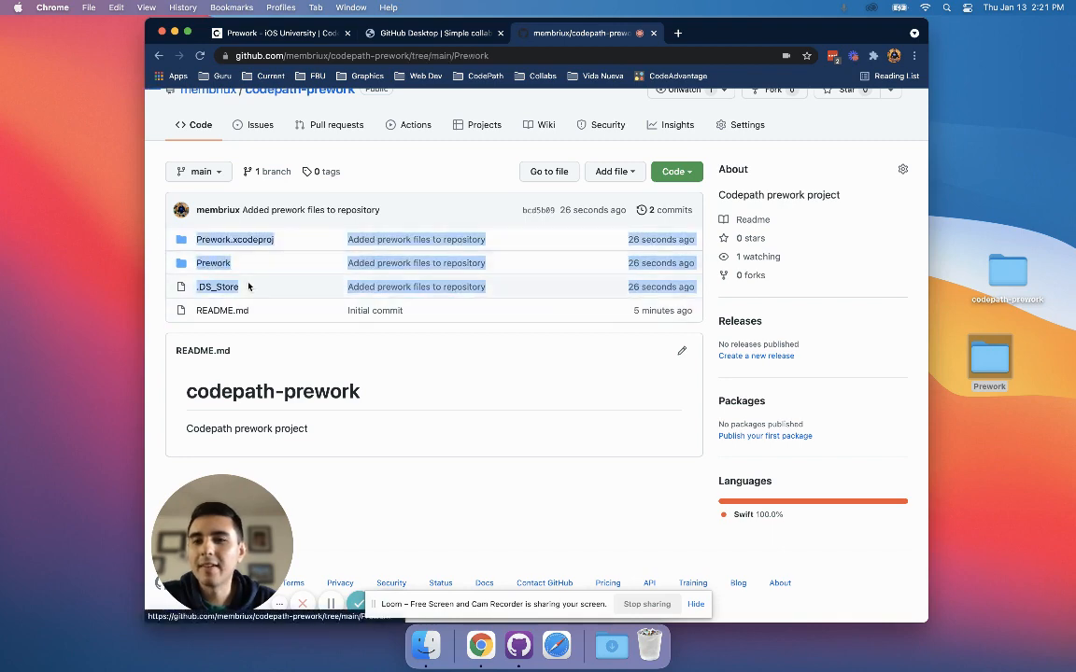
click(222, 265)
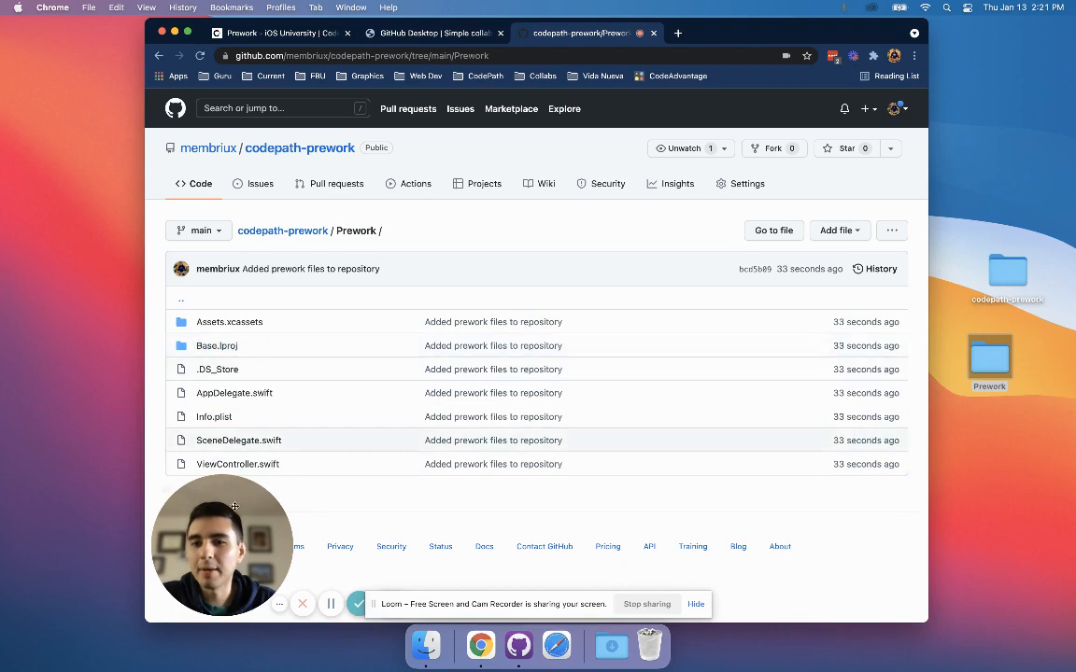
mouse_move(167, 528)
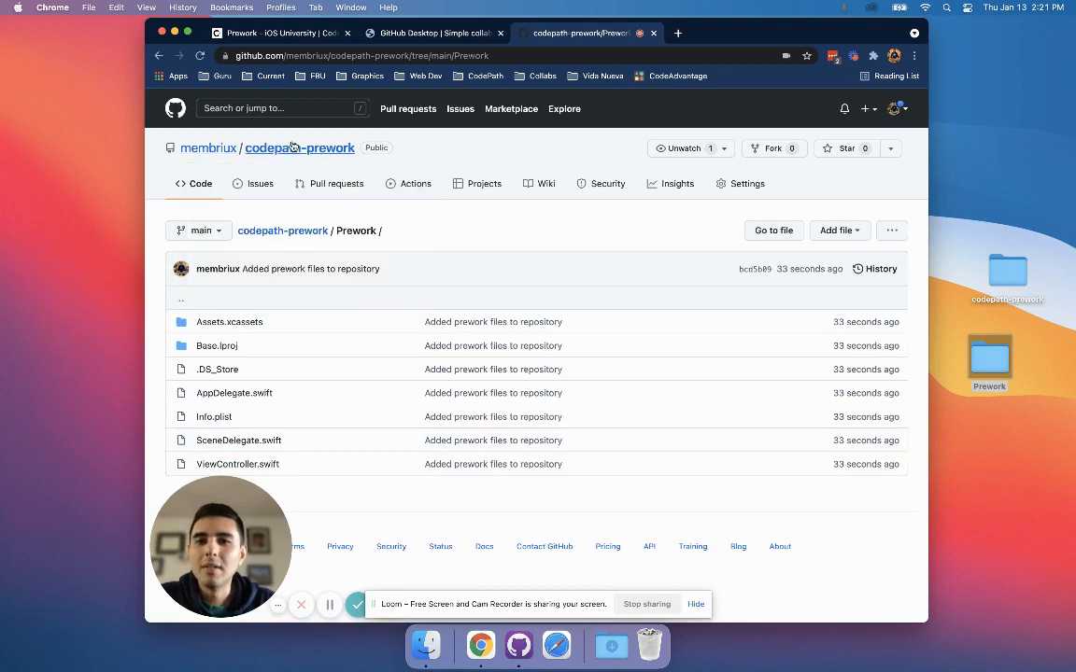
Return to the codepath-prework repository root, and check GitHub Desktop for local changes before going back to the repository page in Chrome.
click(322, 147)
scroll(528, 383, down, 2)
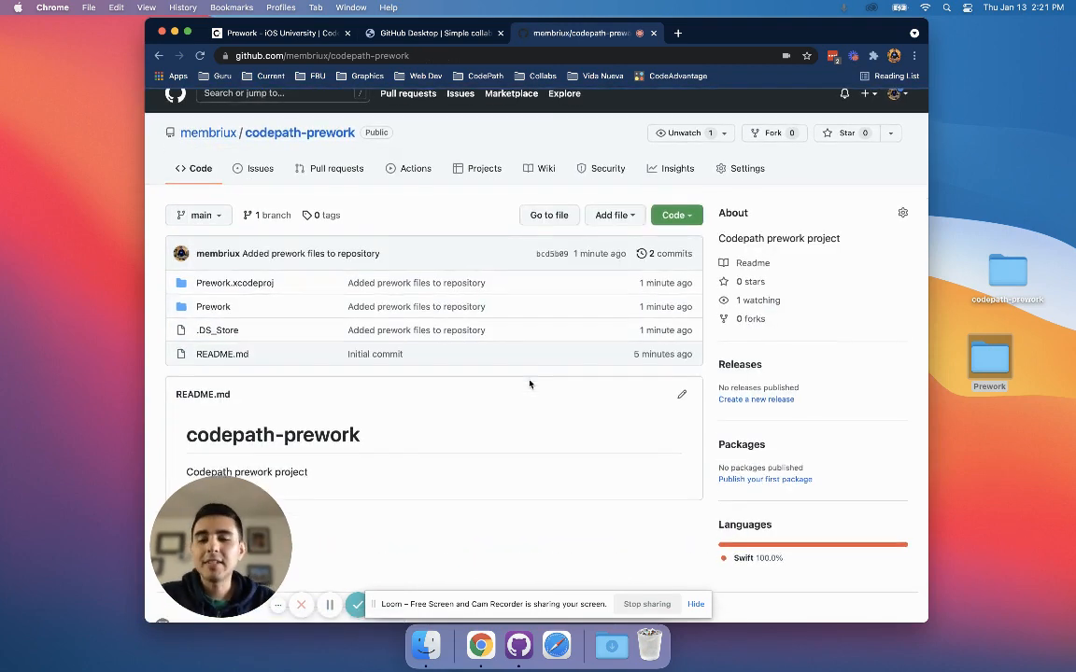
scroll(555, 362, up, 2)
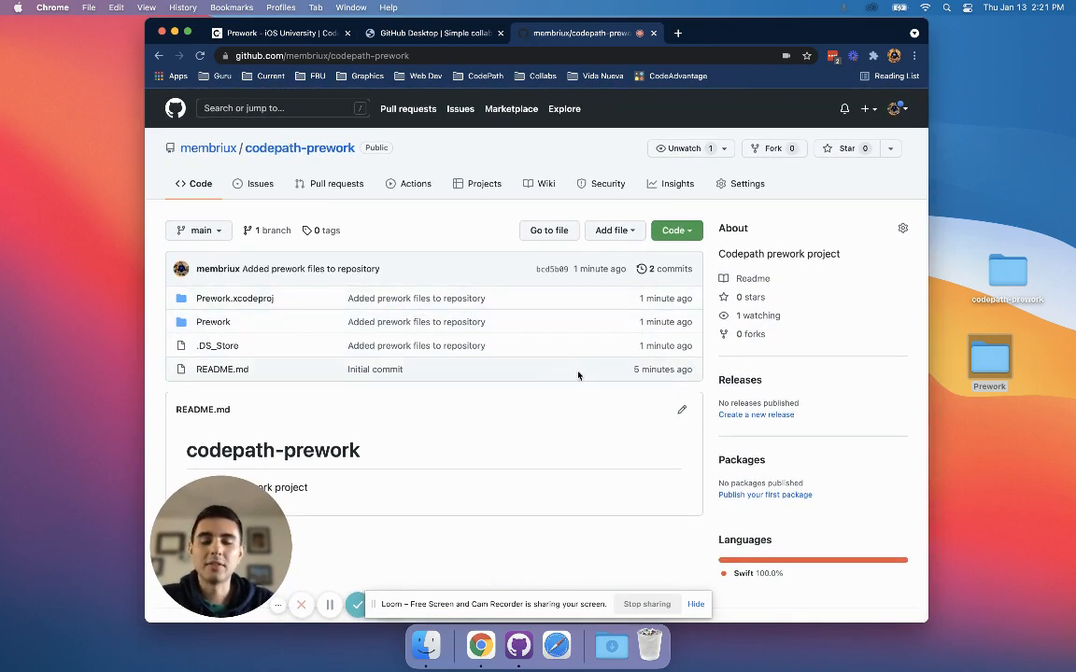
click(531, 643)
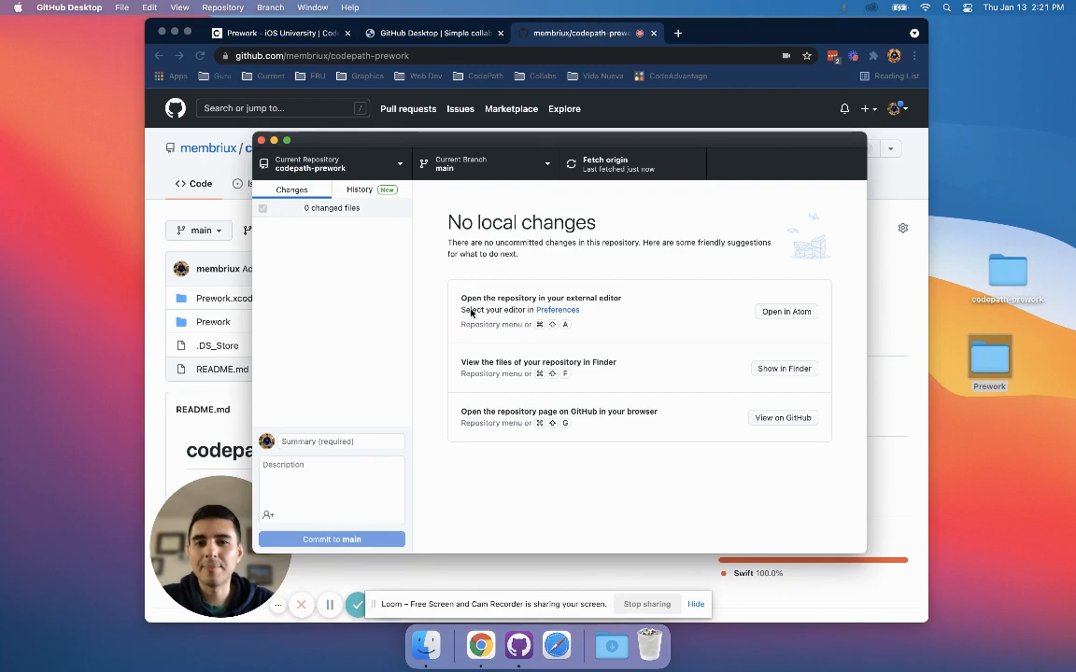
click(199, 171)
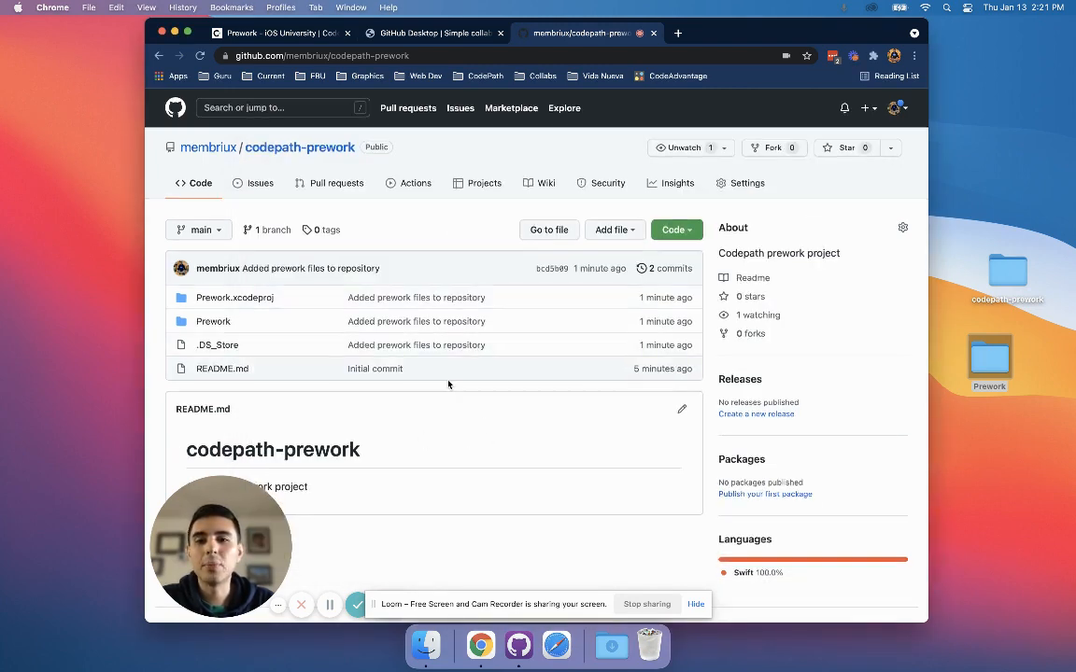
Open the codepath-prework folder from the desktop and preview its README.md file.
scroll(495, 388, down, 2)
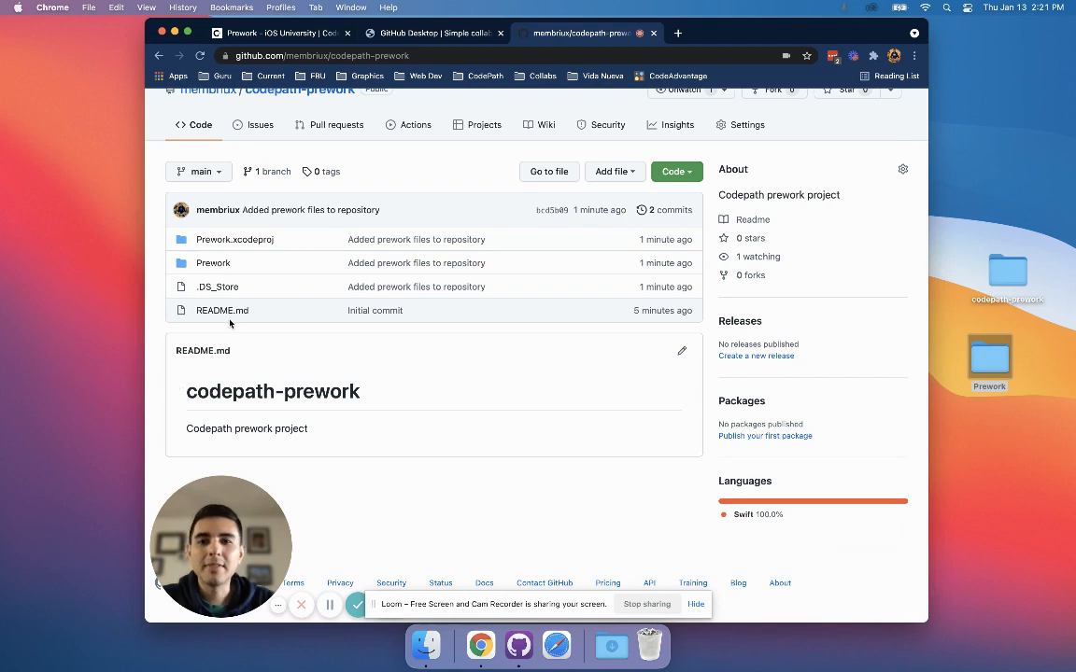
click(1002, 271)
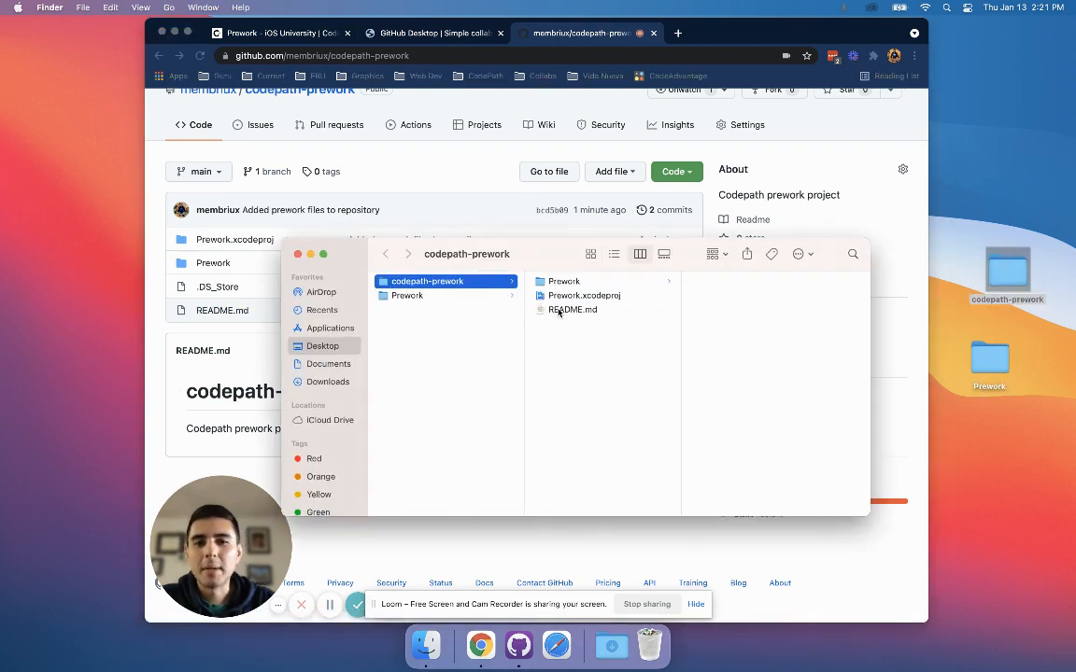
click(586, 311)
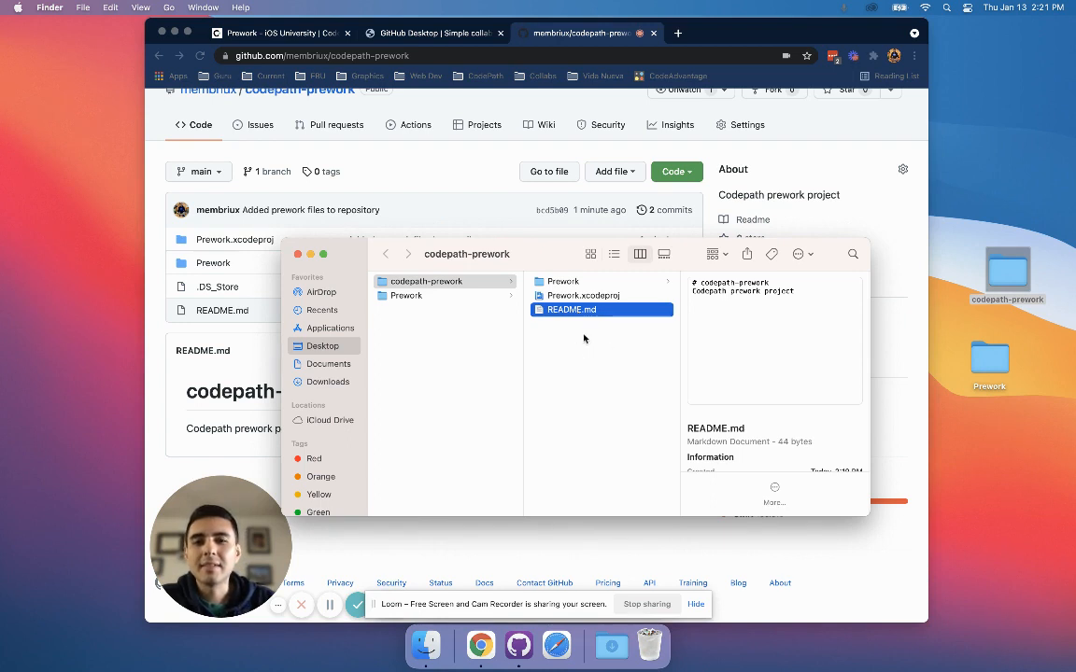
Open README.md from the codepath-prework folder in Xcode, and open the Tip Calculator README Template from the Prework course page in Chrome.
double_click(581, 314)
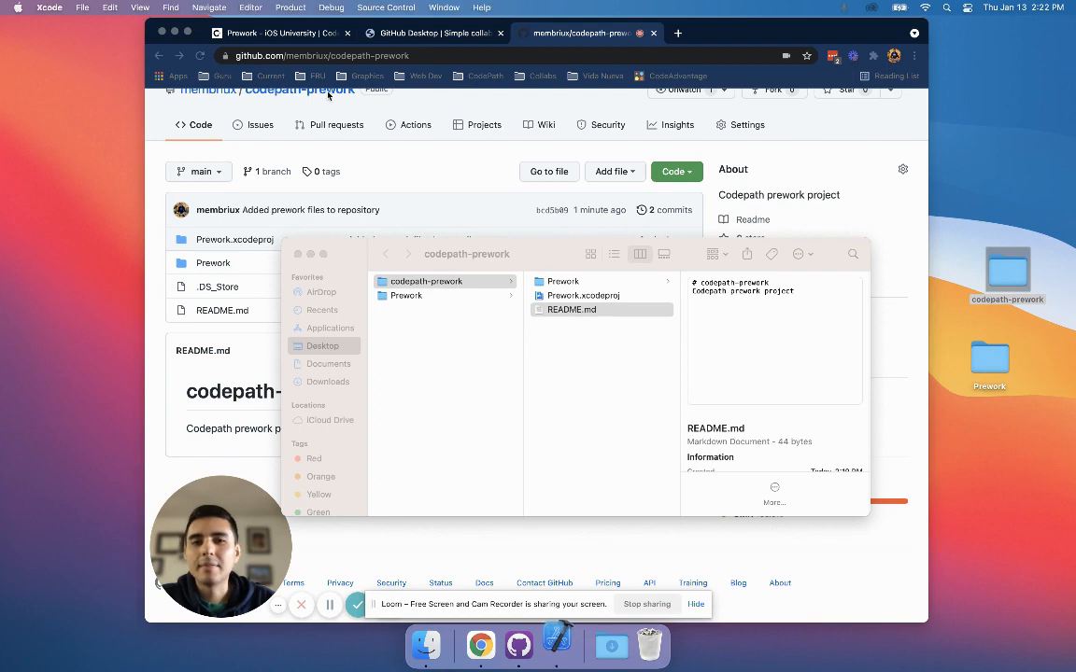
click(283, 34)
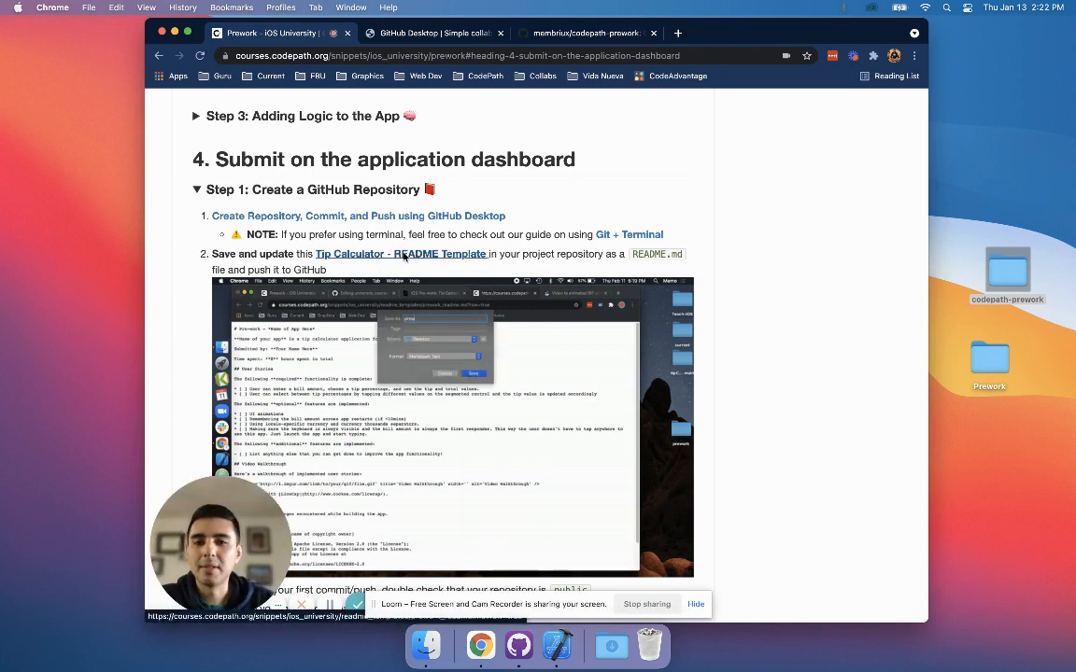
click(404, 255)
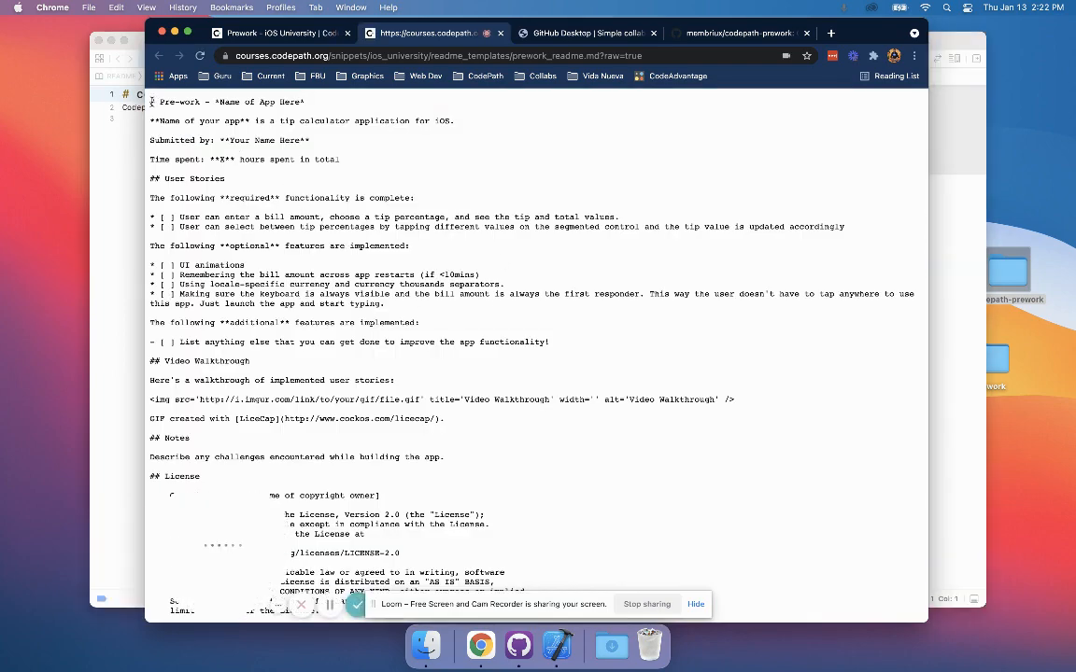
Copy the entire README template text and paste it over the existing content of README.md in Xcode.
double_click(456, 354)
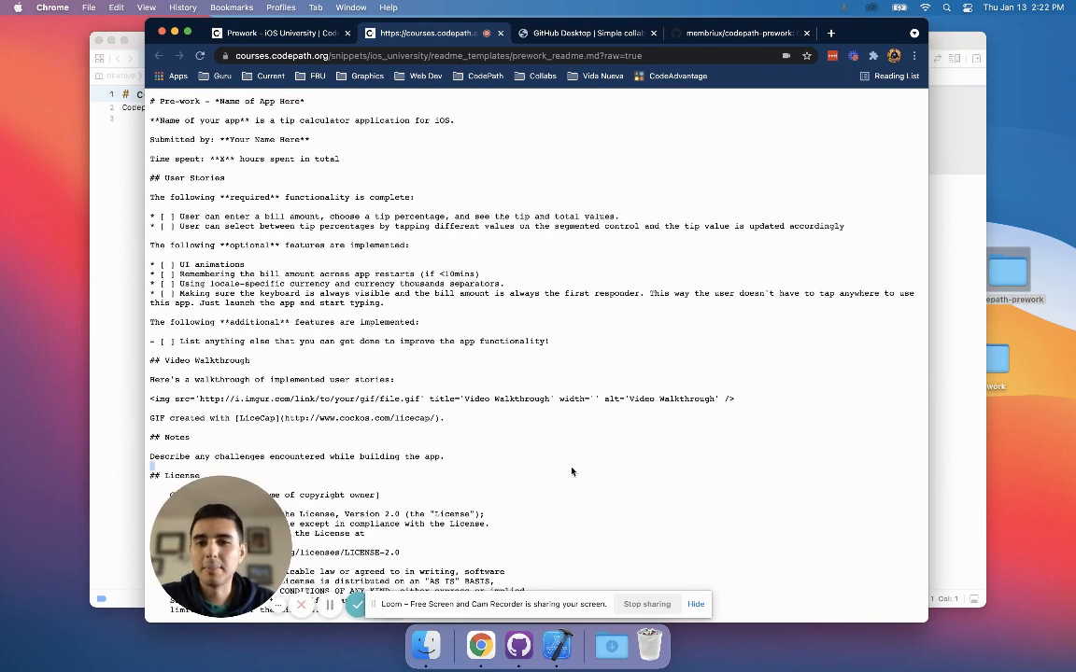
key(super+a)
key(super+c)
key(super+c)
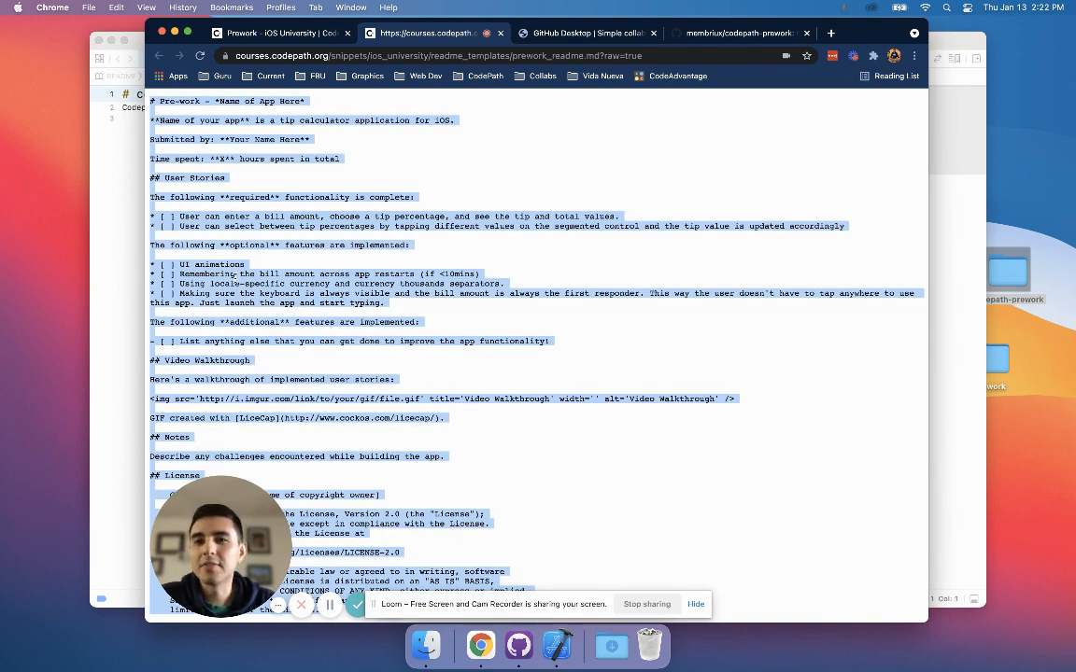
click(113, 185)
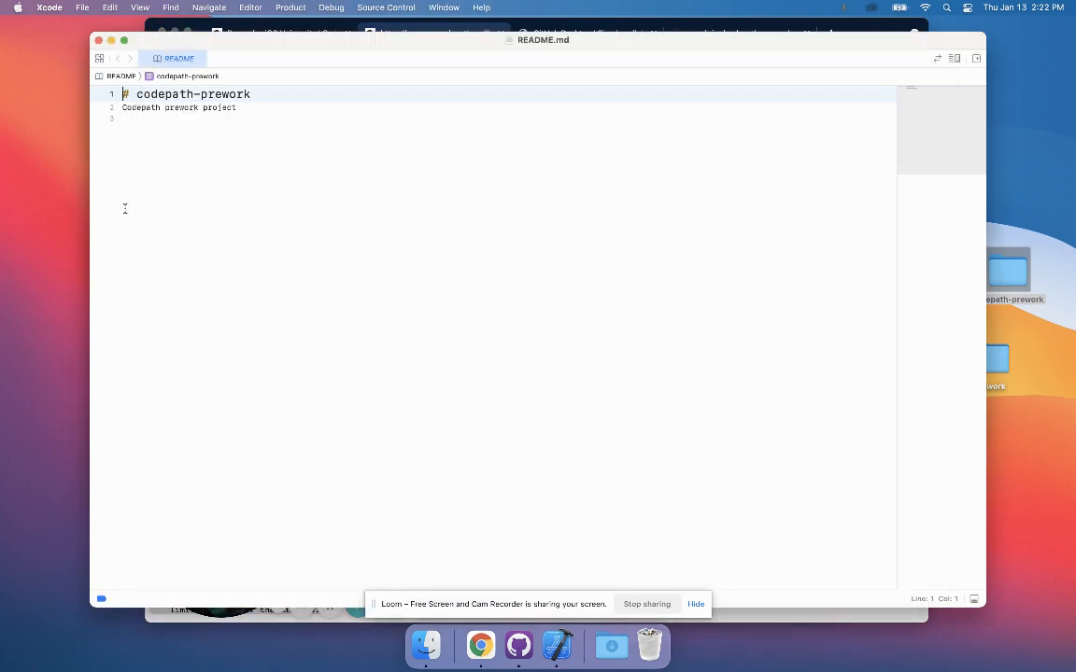
click(214, 142)
drag(272, 126, 108, 79)
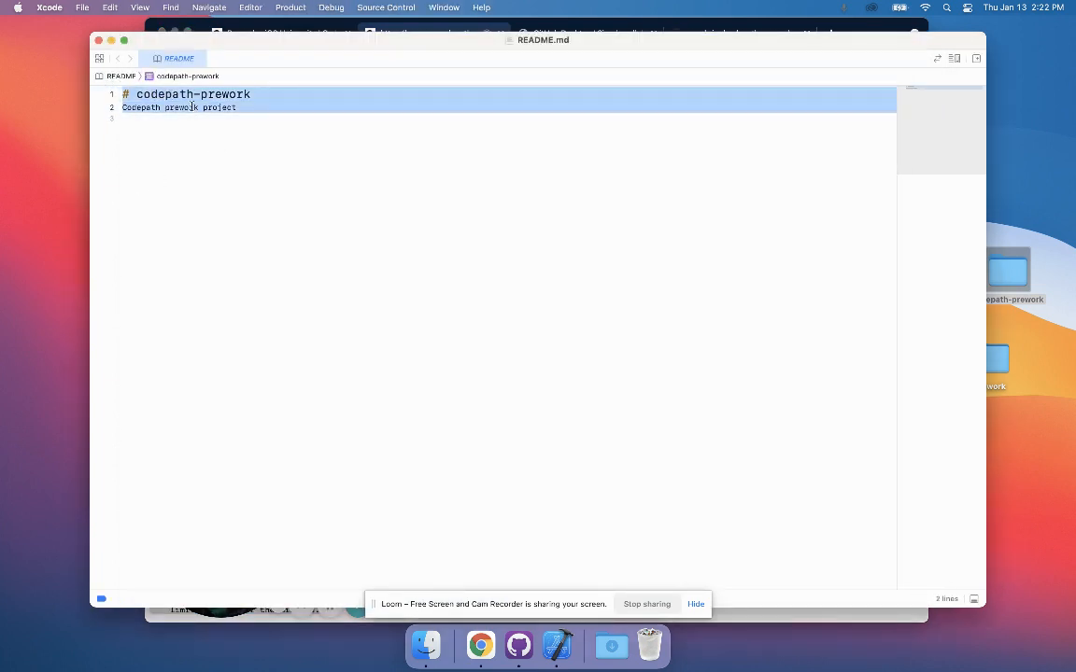
key(super+v)
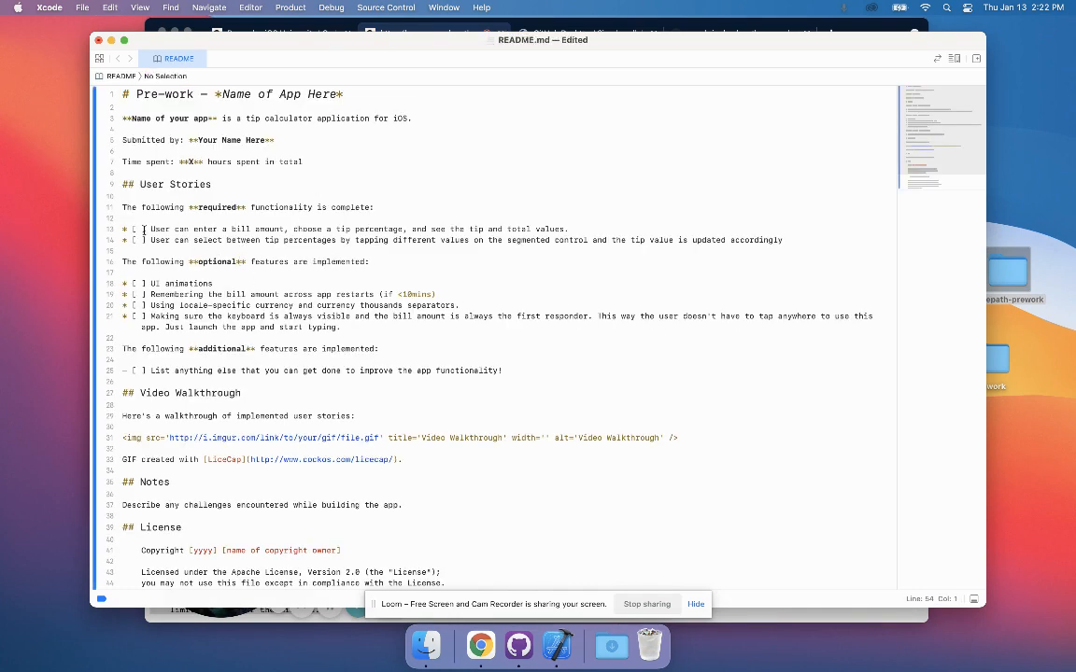
Mark both user stories under the required functionality in README.md as complete with [x].
click(143, 229)
key(Up)
key(Up)
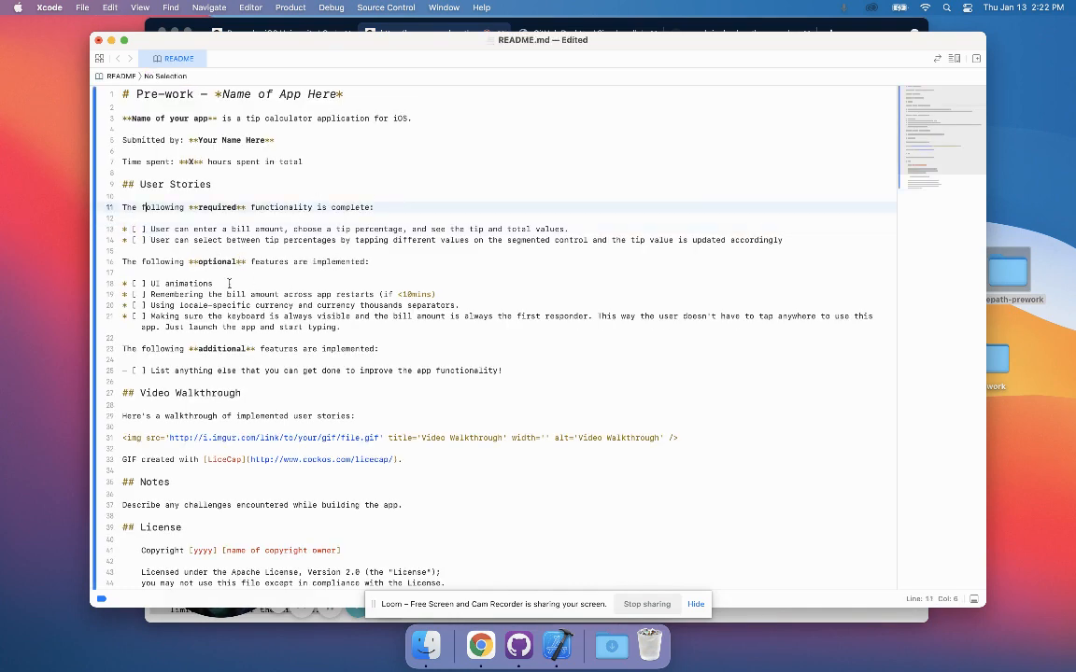
key(super+Right)
key(super+shift+Left)
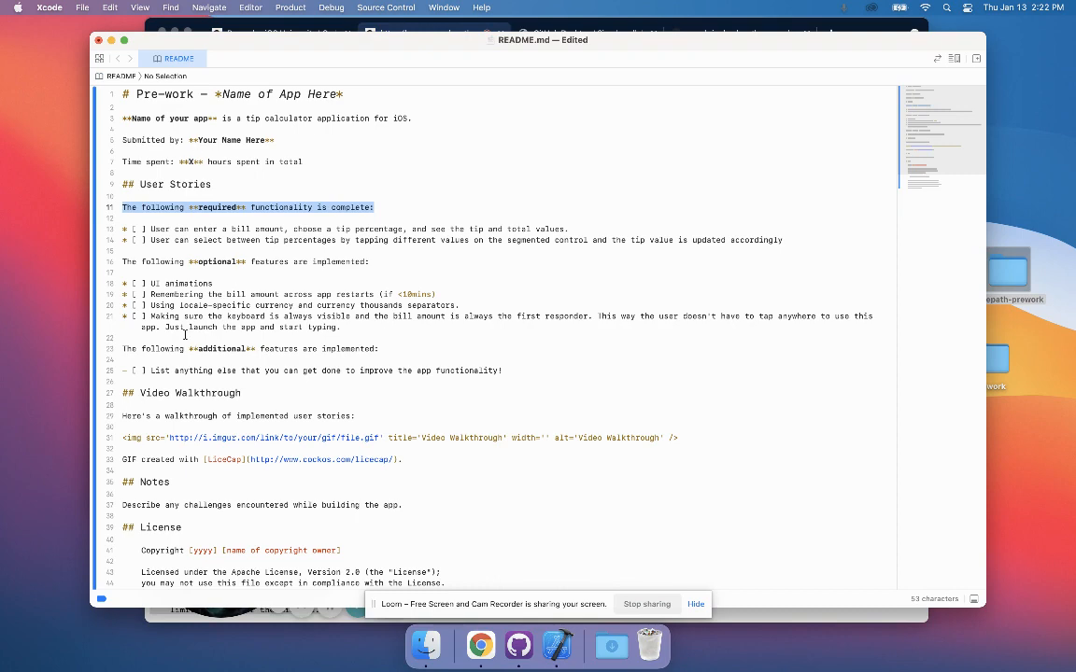
scroll(185, 333, down, 5)
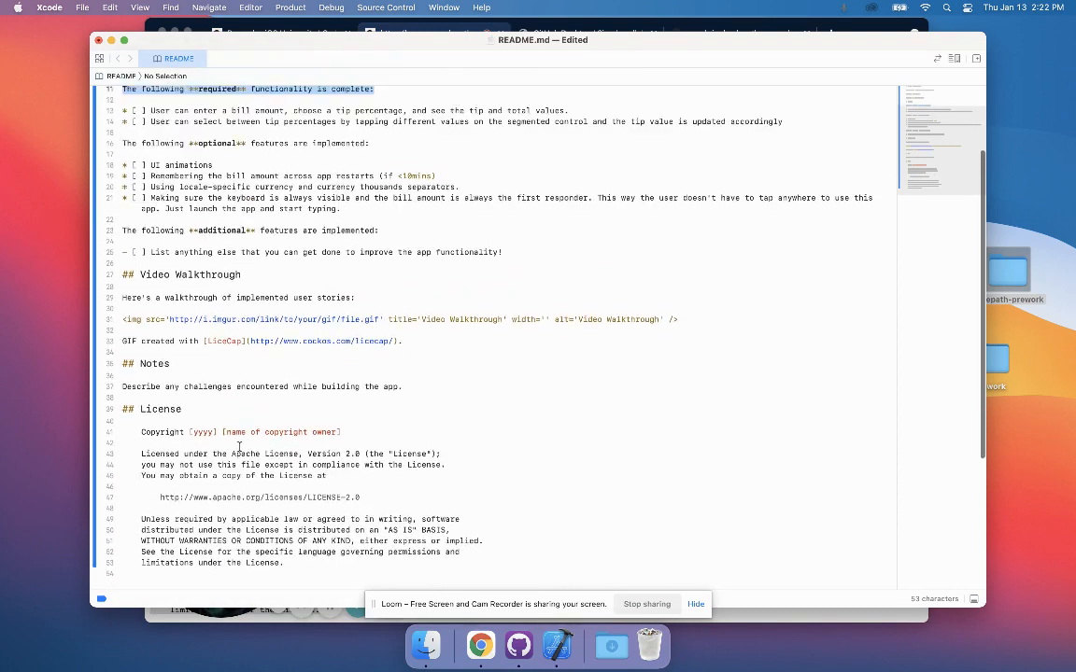
scroll(239, 450, up, 5)
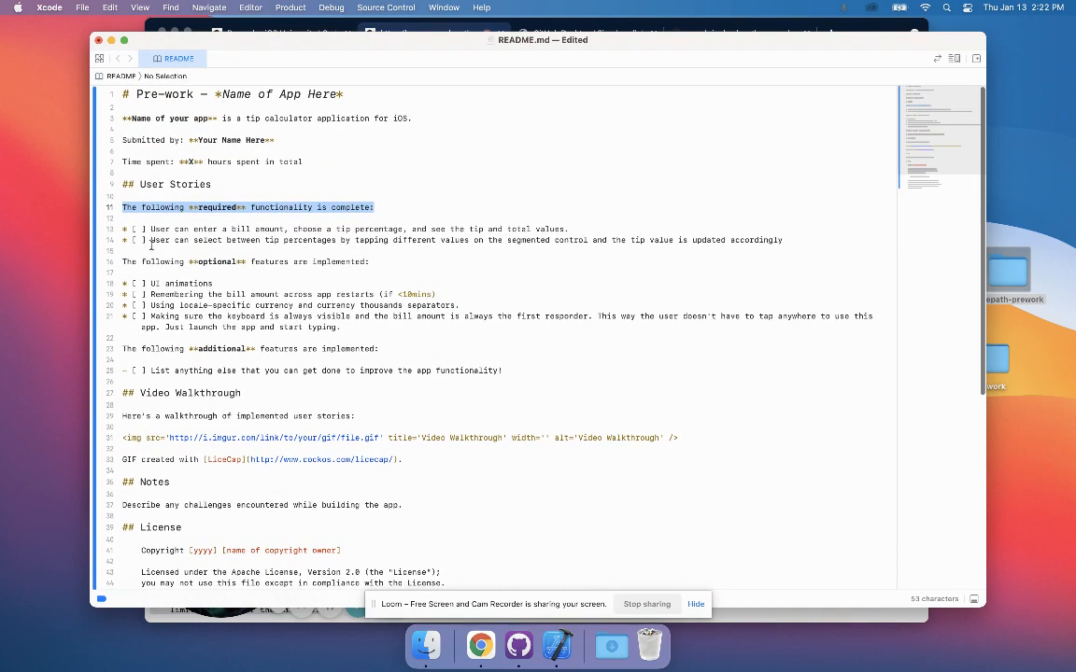
click(142, 229)
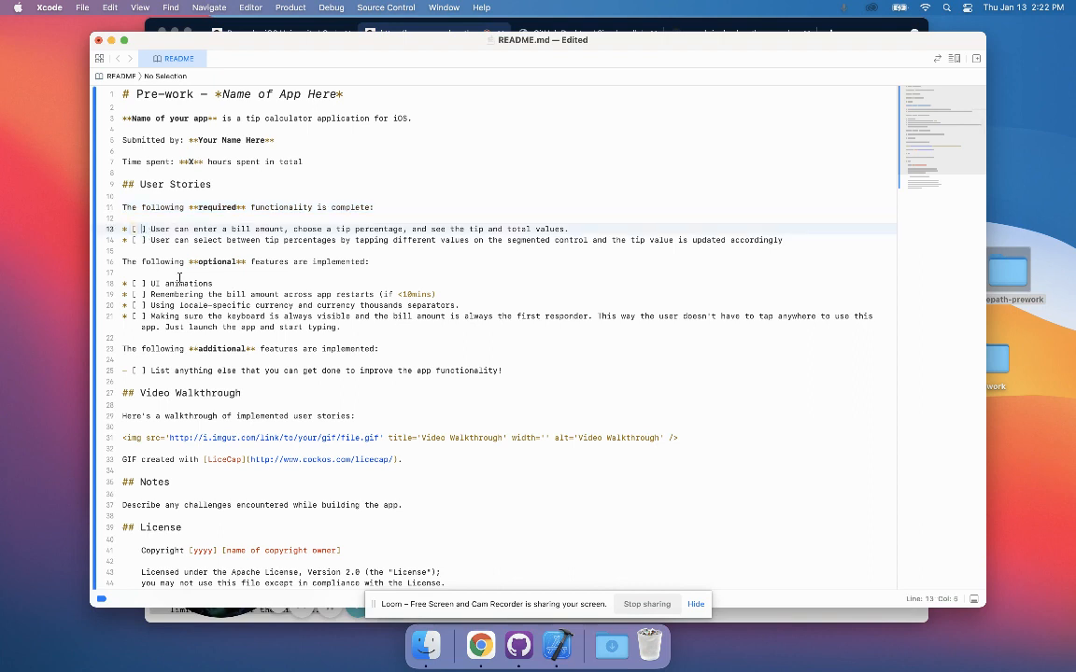
key(BackSpace)
text(x)
key(Down)
key(BackSpace)
text(x)
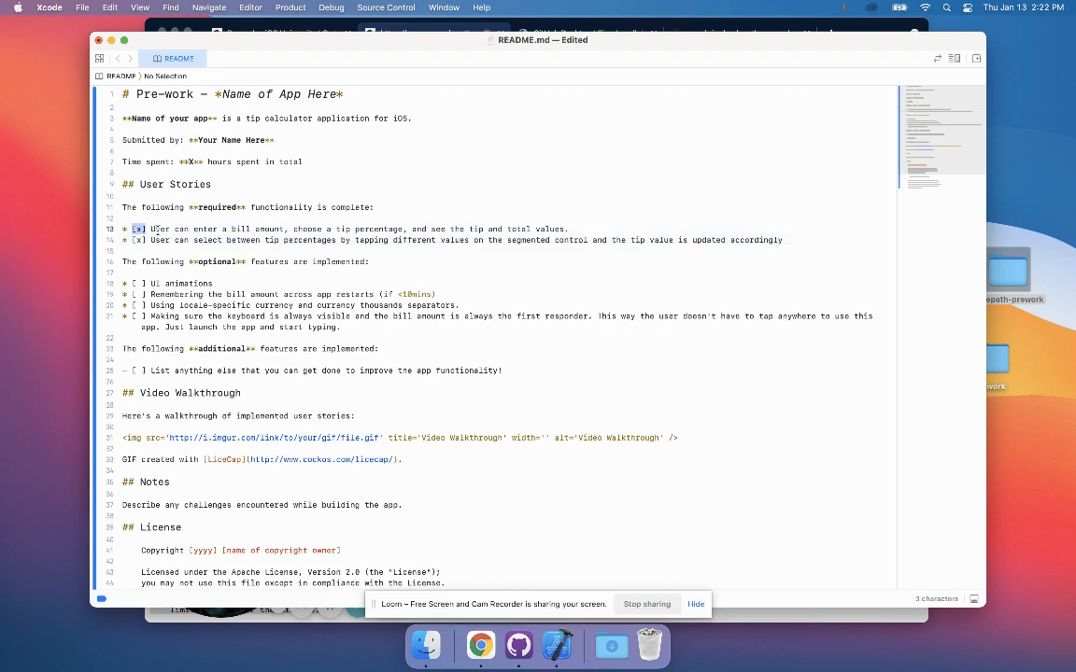
Check the placeholder GIF link under Video Walkthrough in README.md, and save and close the file.
drag(137, 231, 385, 223)
scroll(362, 235, down, 3)
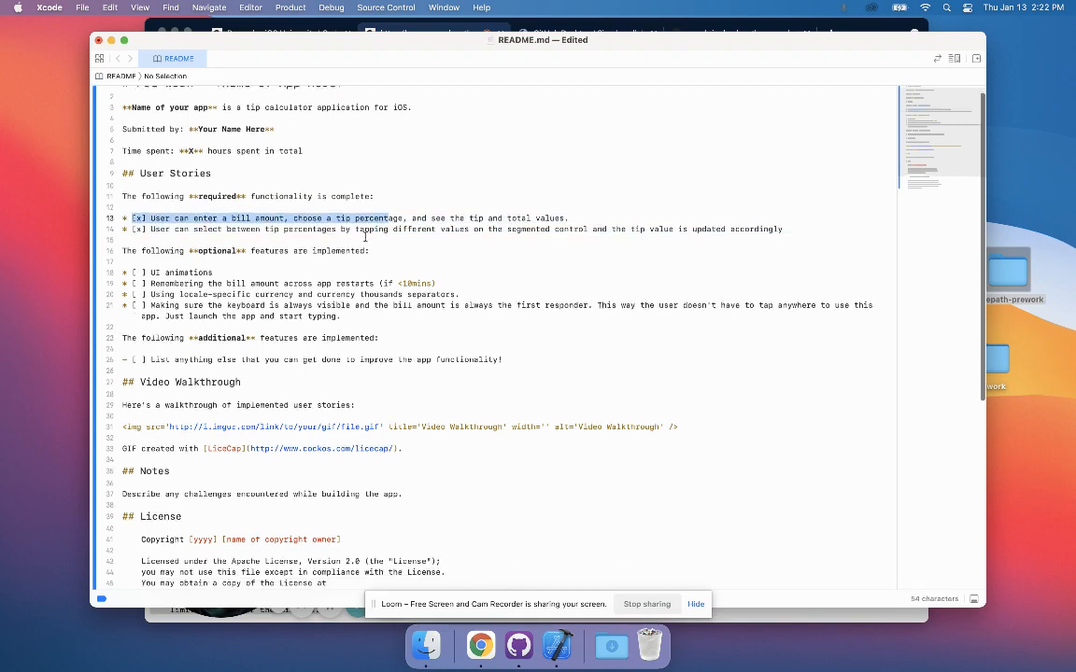
click(138, 195)
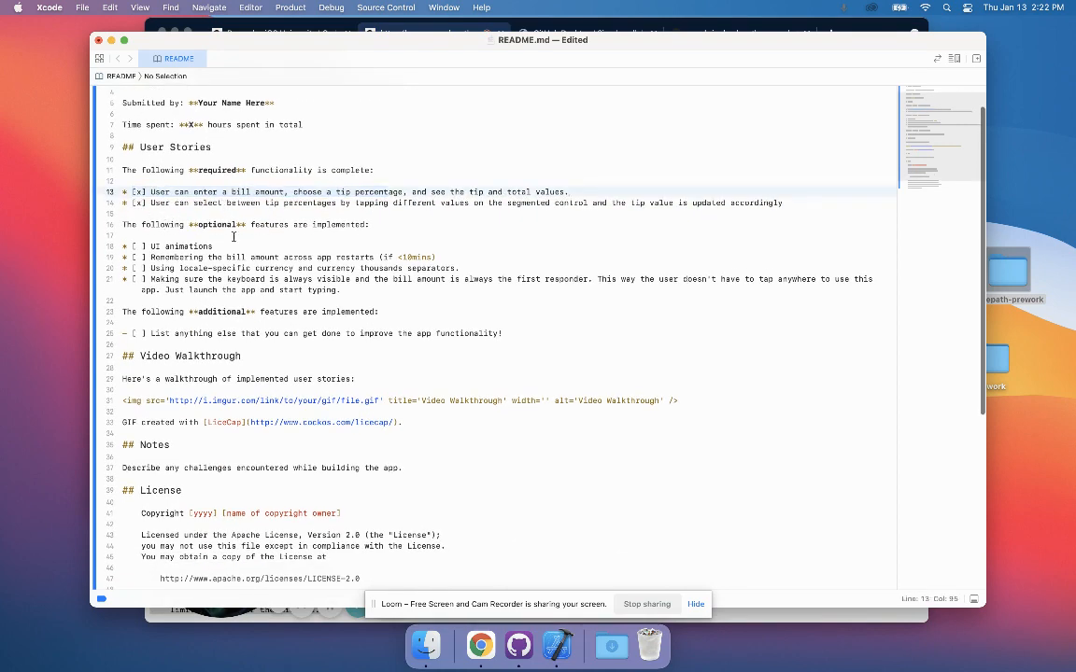
scroll(234, 237, down, 4)
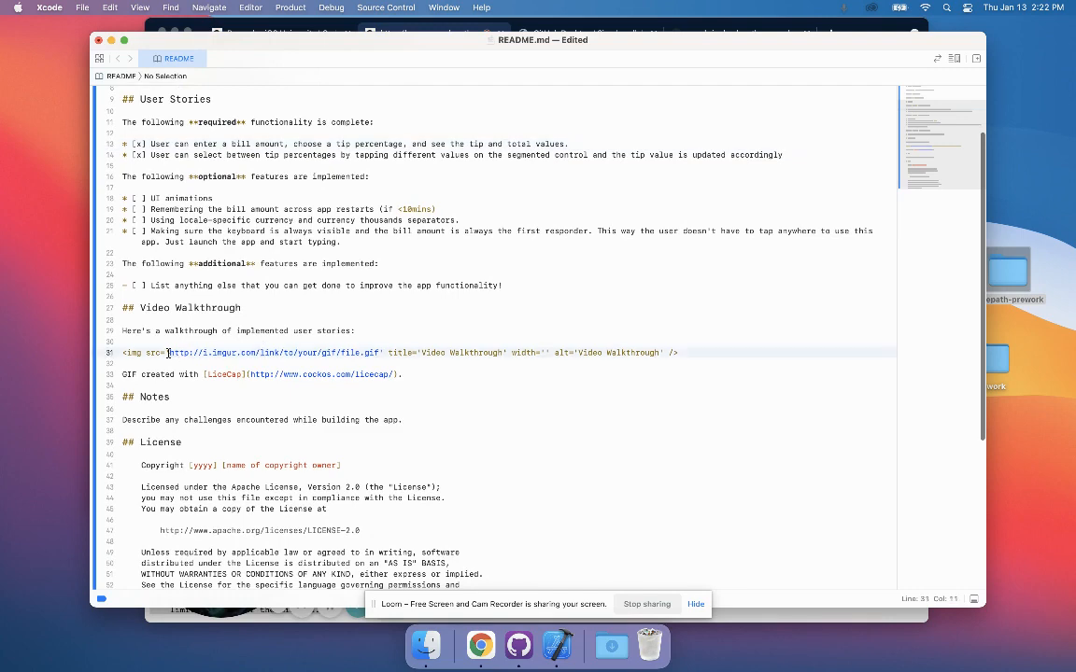
drag(169, 353, 380, 353)
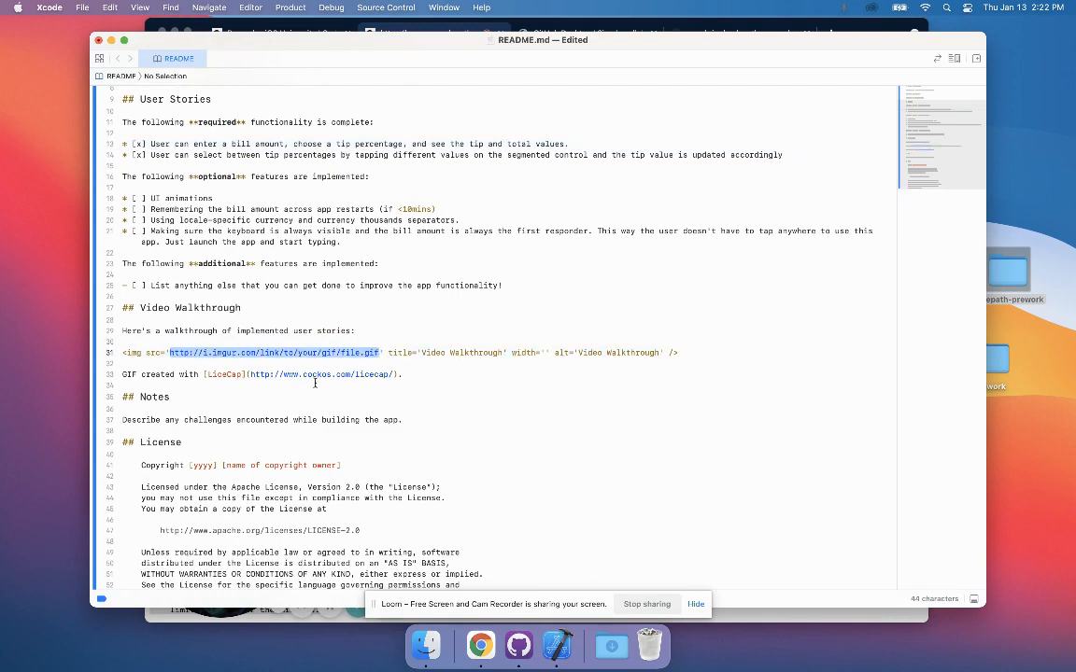
scroll(239, 314, up, 3)
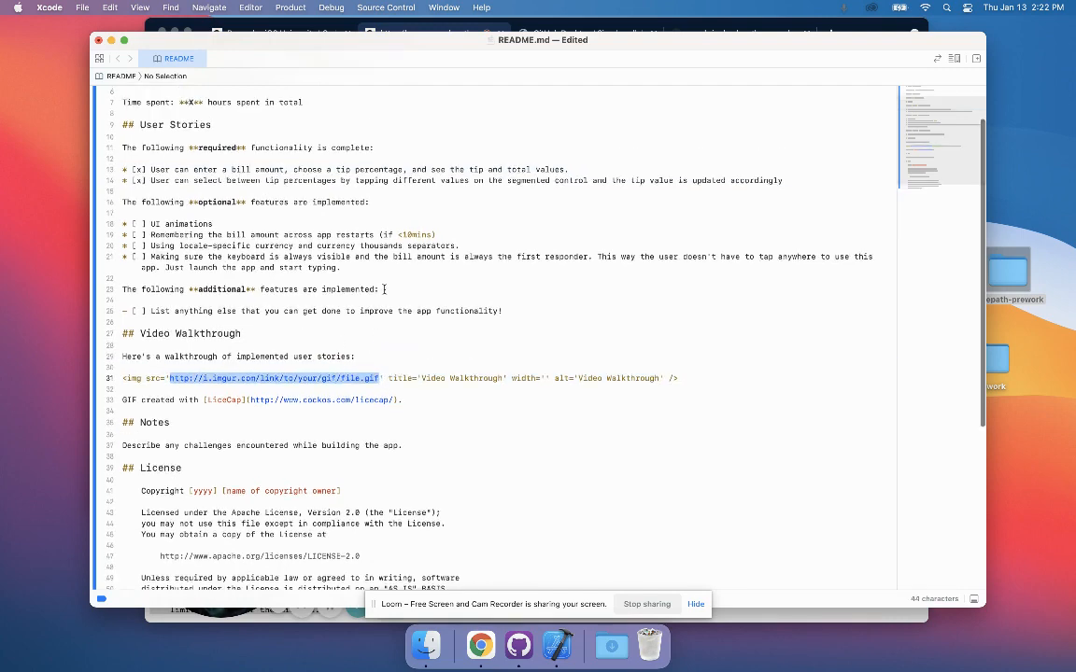
click(486, 322)
key(super+s)
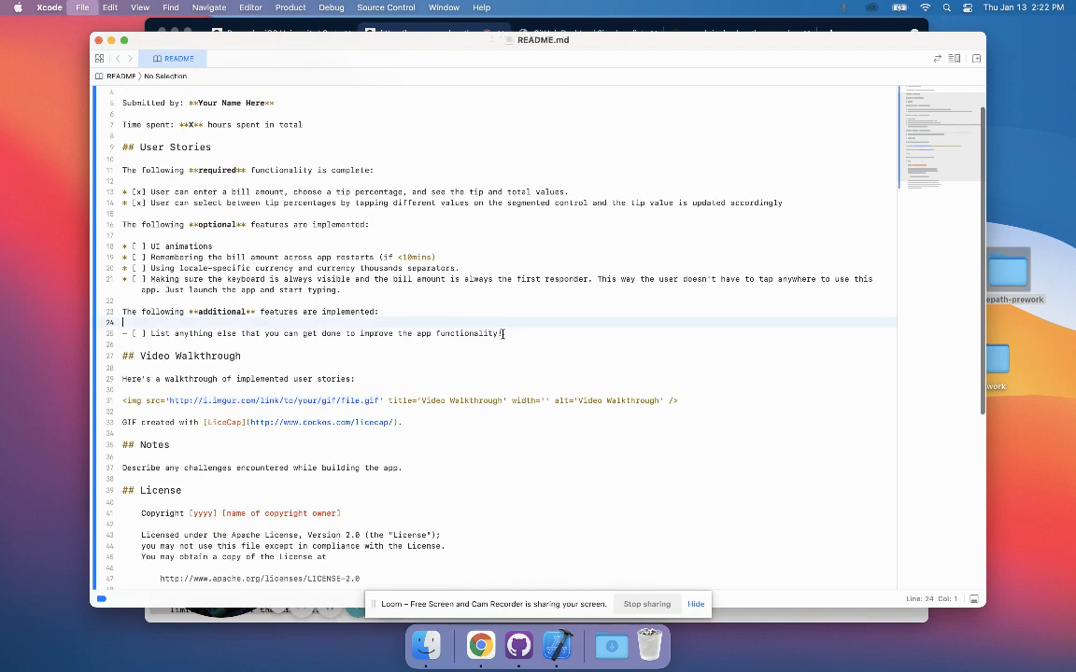
key(super+w)
key(super+w)
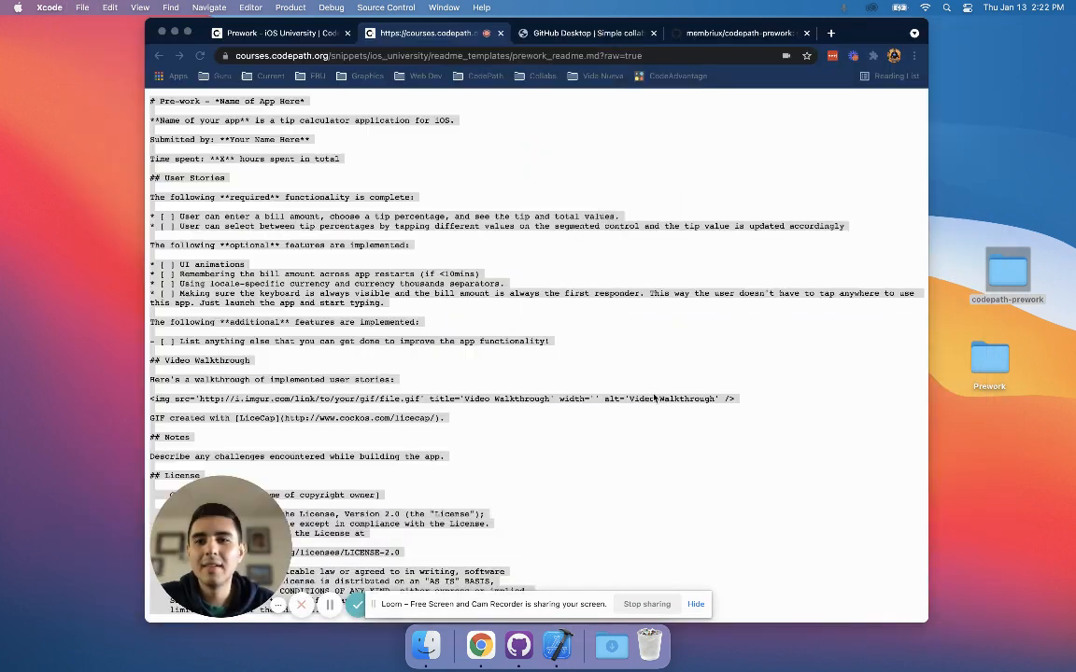
Switch to GitHub Desktop and review the README.md diff, comparing the removed lines with the added template text.
click(737, 339)
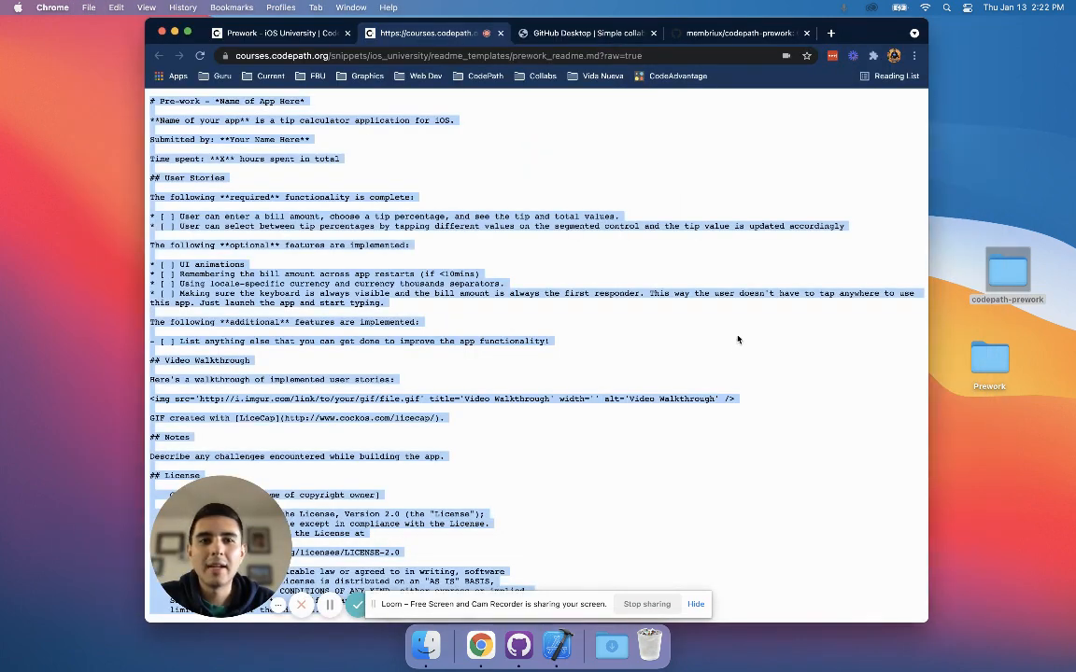
click(520, 644)
click(227, 228)
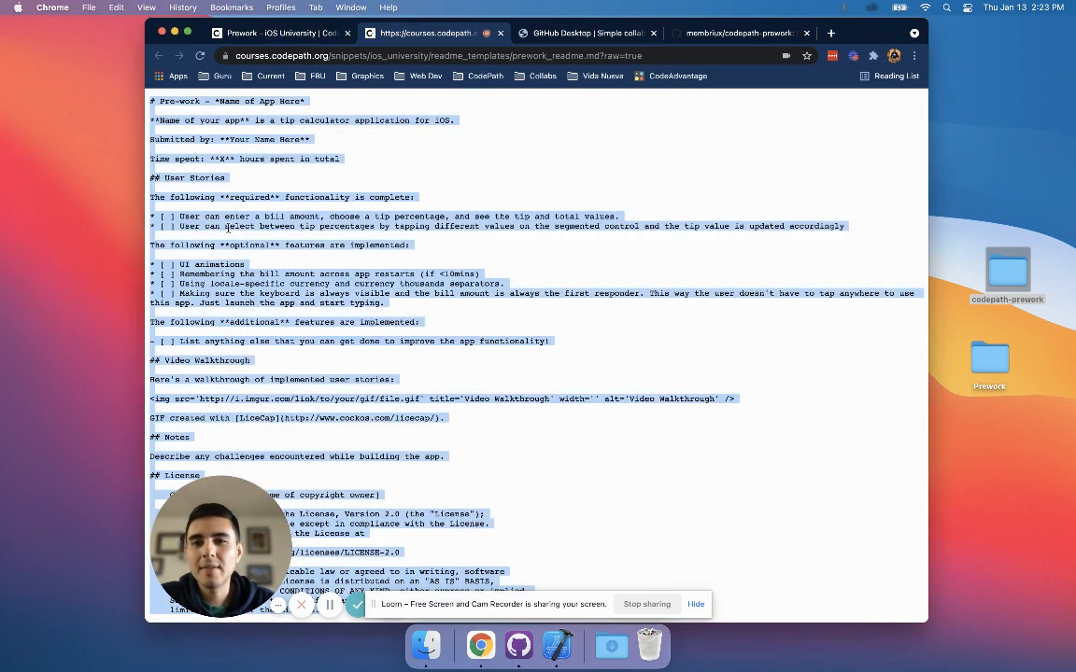
click(519, 645)
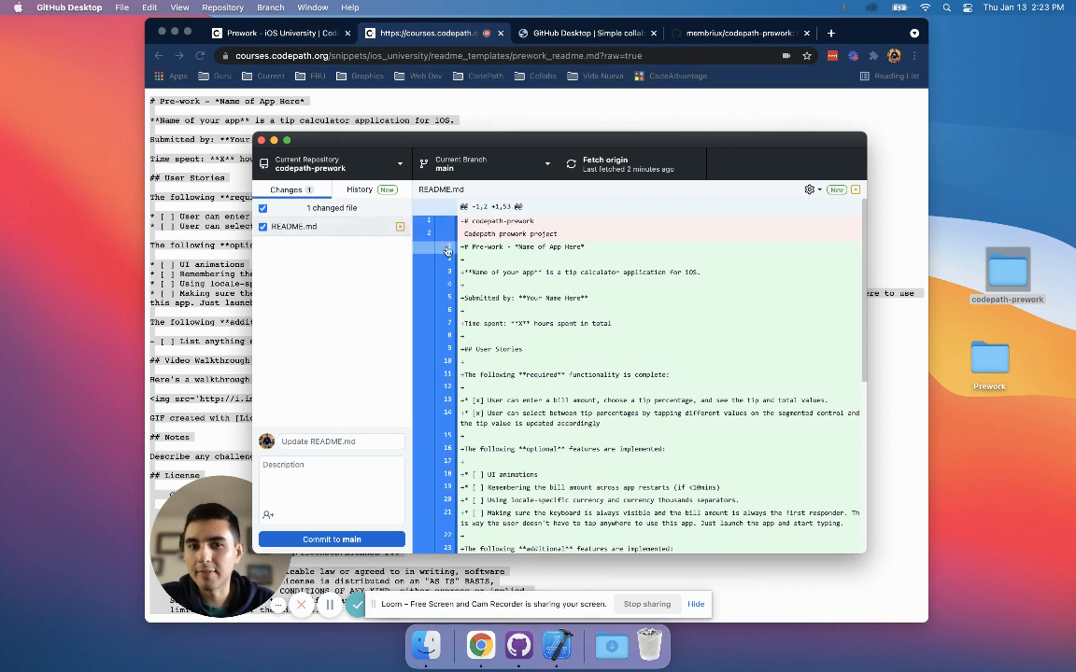
scroll(591, 339, down, 1)
scroll(592, 339, up, 1)
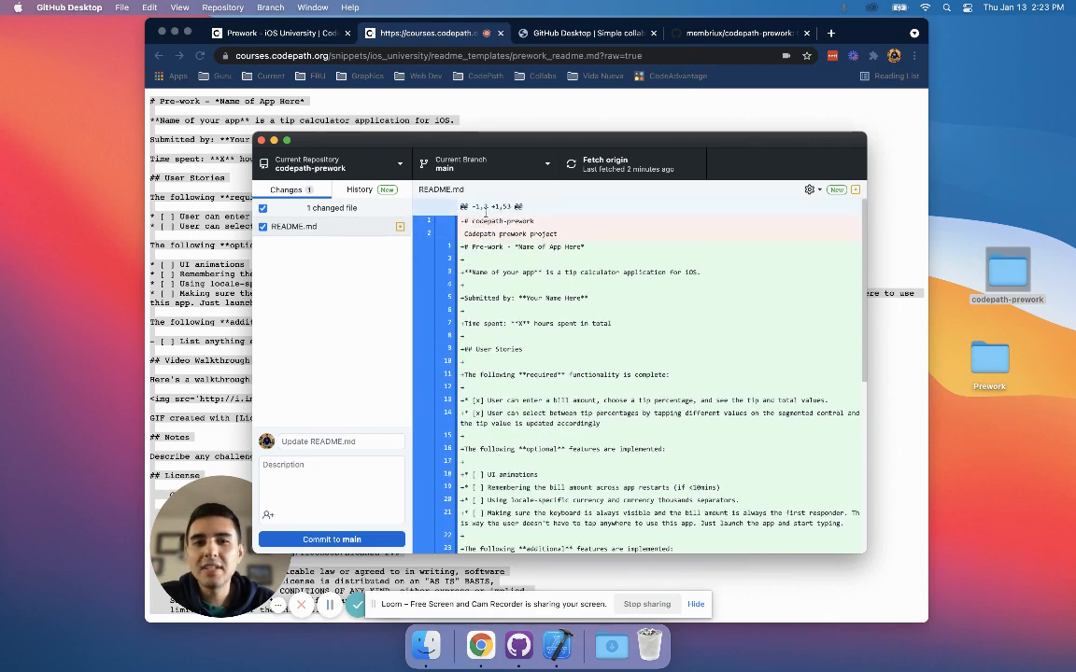
drag(559, 234, 468, 224)
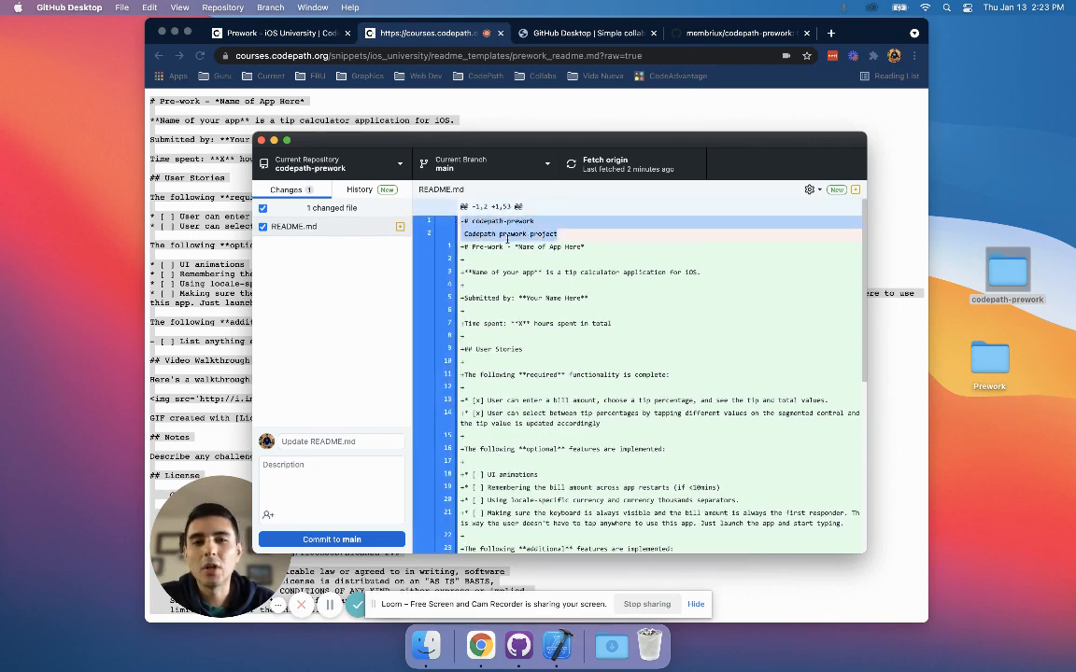
click(492, 249)
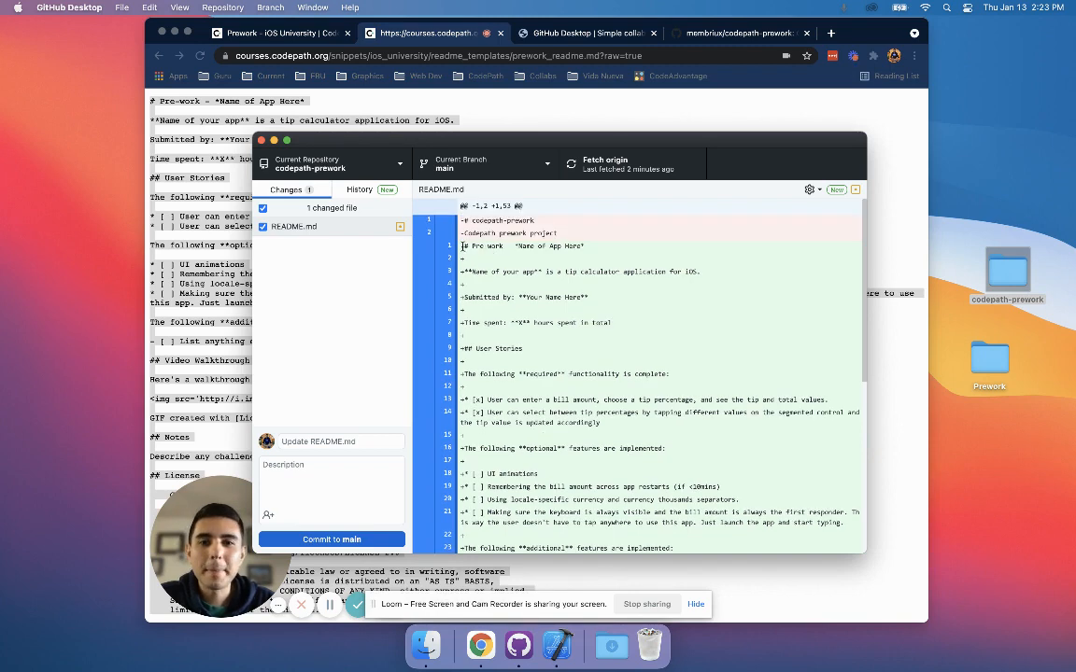
drag(605, 244, 465, 367)
scroll(468, 242, down, 1)
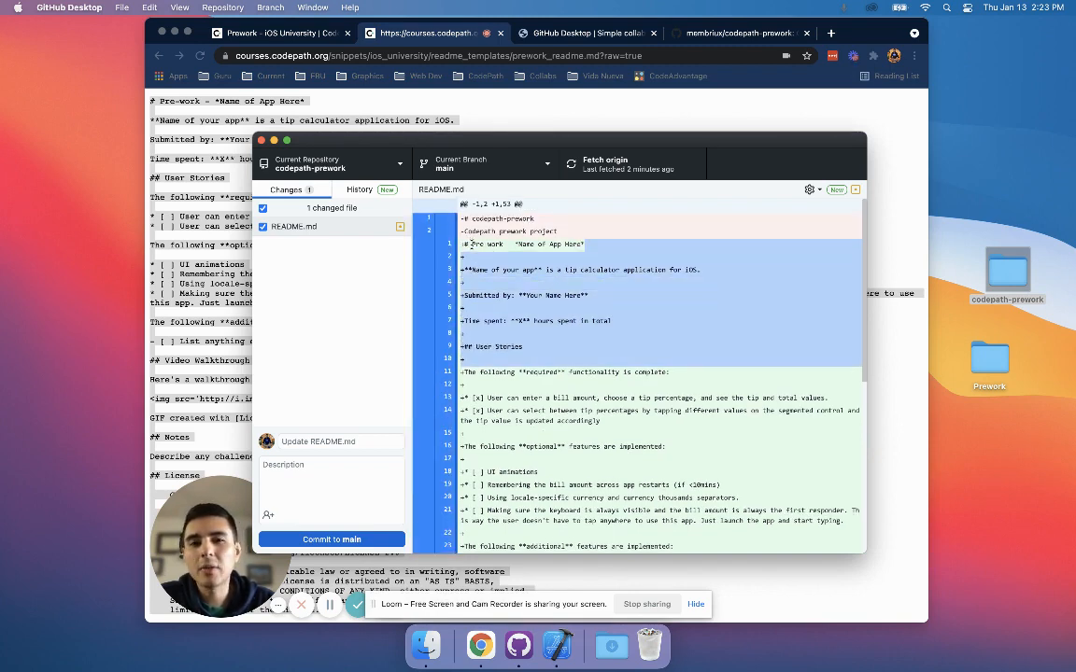
click(467, 237)
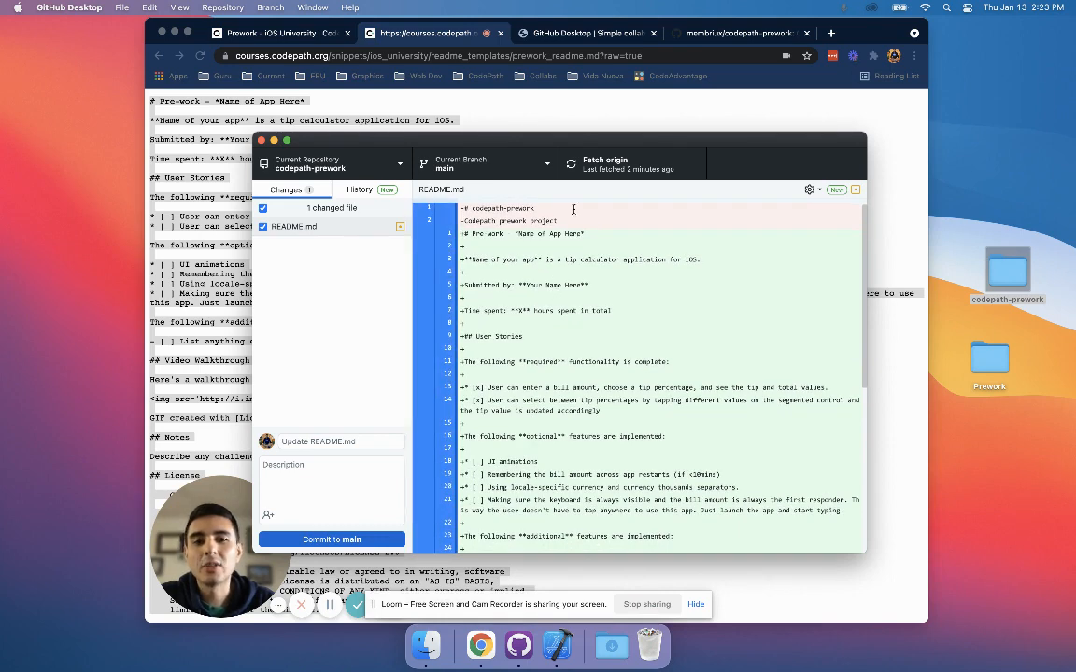
scroll(575, 271, down, 5)
scroll(576, 320, up, 5)
scroll(645, 322, down, 4)
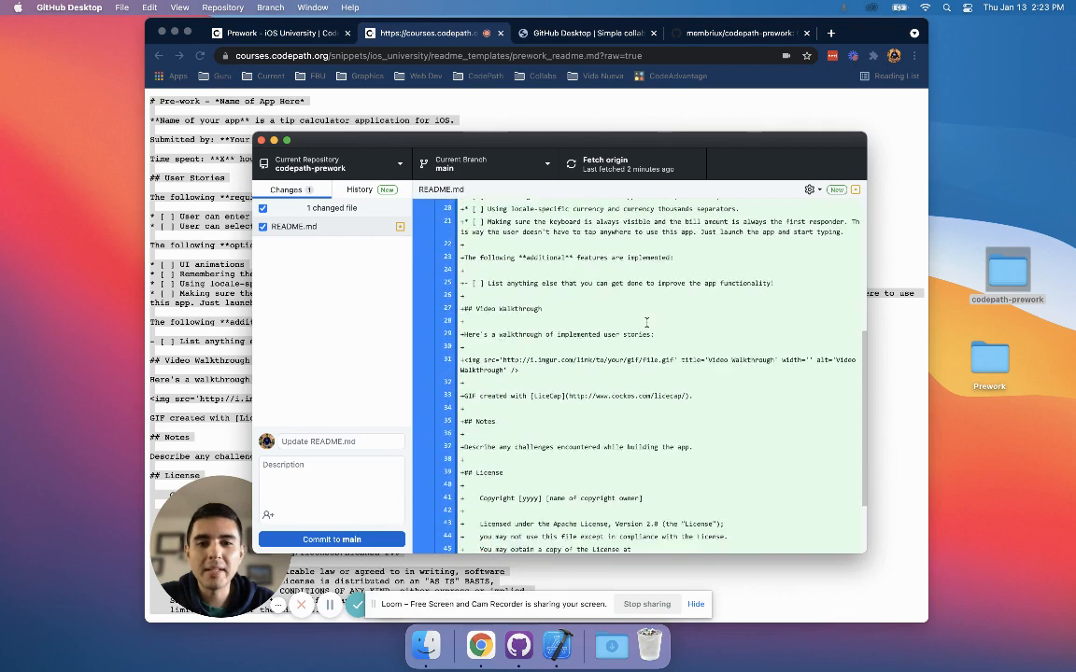
scroll(635, 318, up, 5)
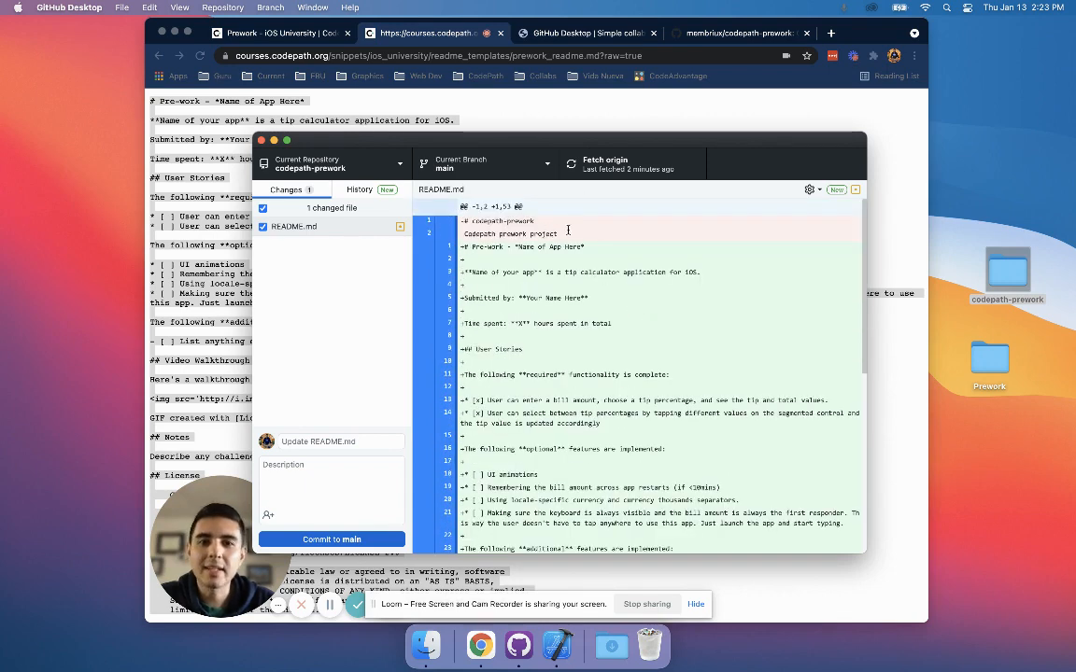
Commit the README.md change to main with the summary "updated readme" and push it to origin.
click(328, 436)
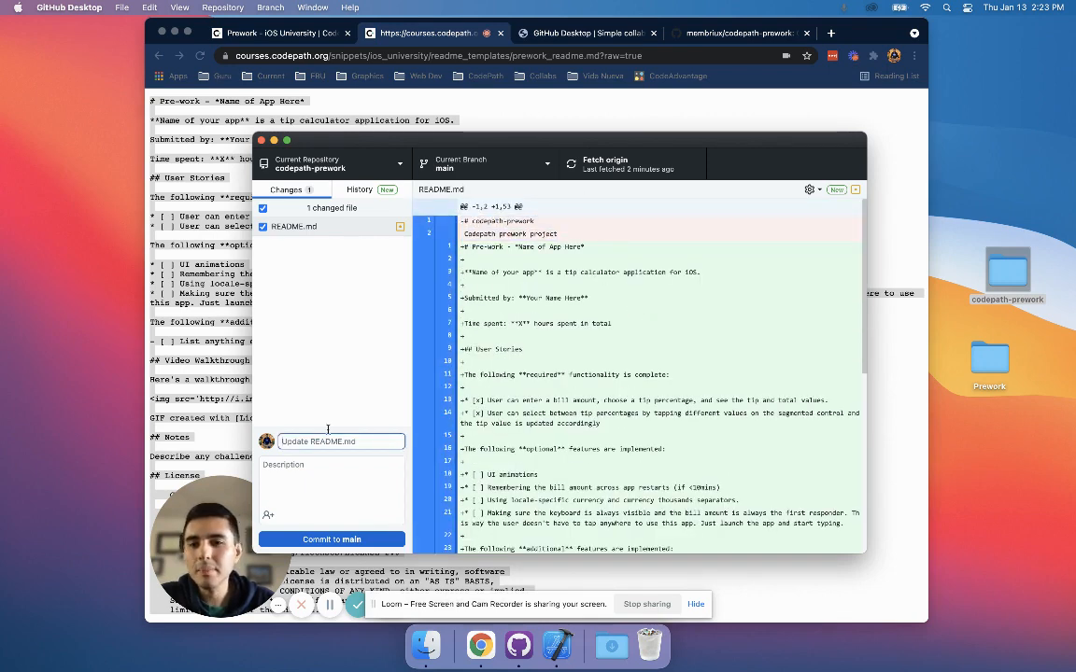
text(U)
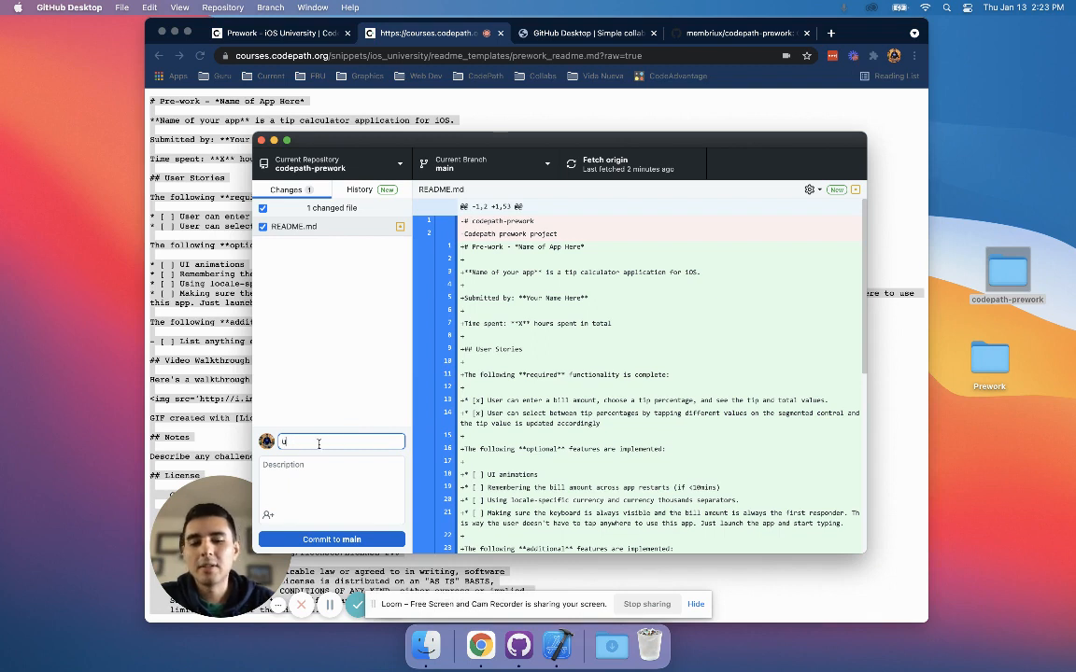
text(dapte)
key(BackSpace)
key(BackSpace)
key(BackSpace)
key(BackSpace)
key(BackSpace)
key(BackSpace)
text(updated)
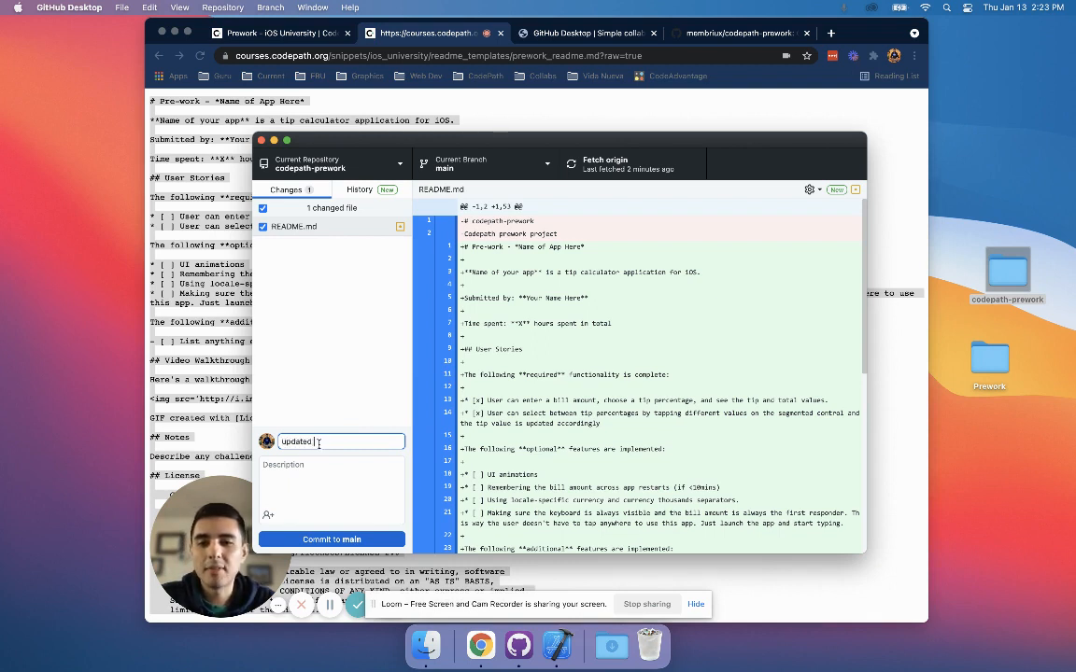
text( readme)
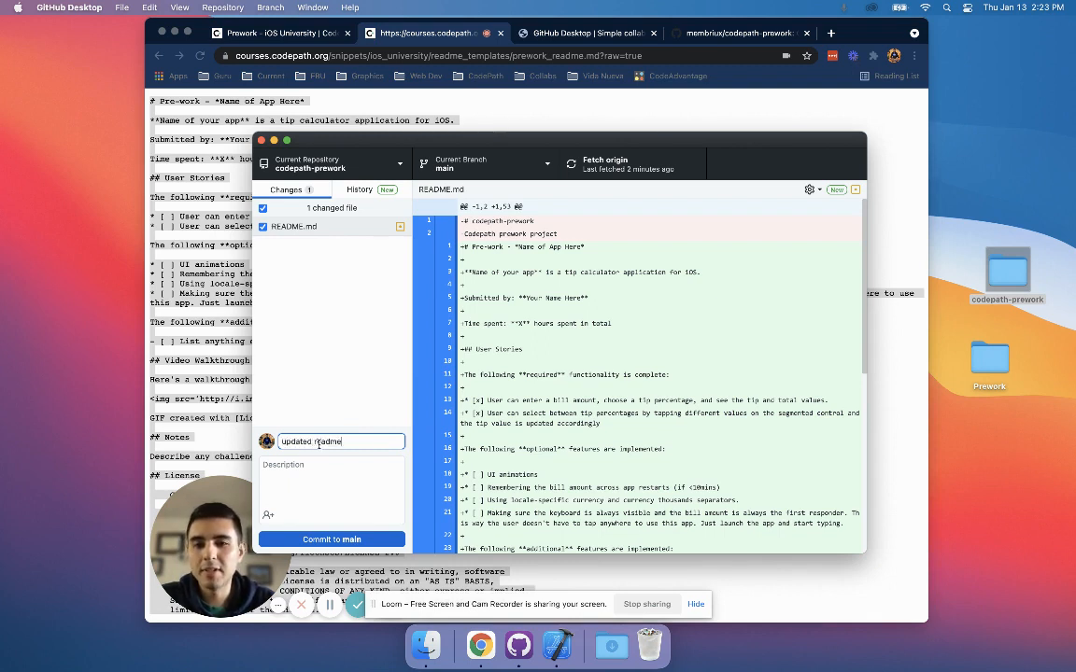
click(309, 478)
click(332, 539)
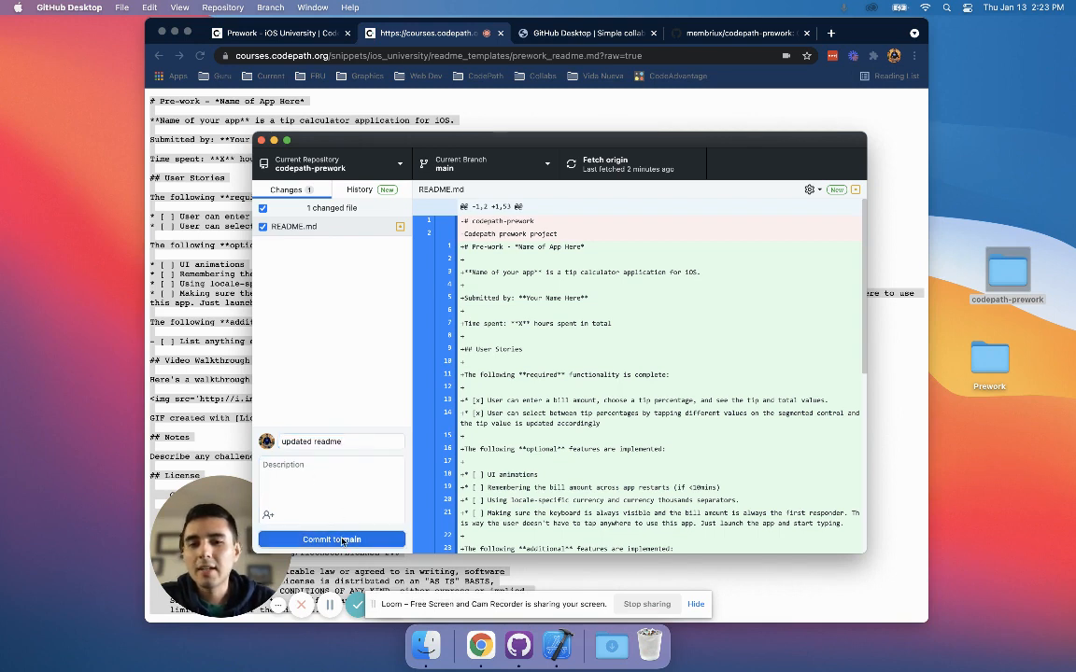
click(781, 312)
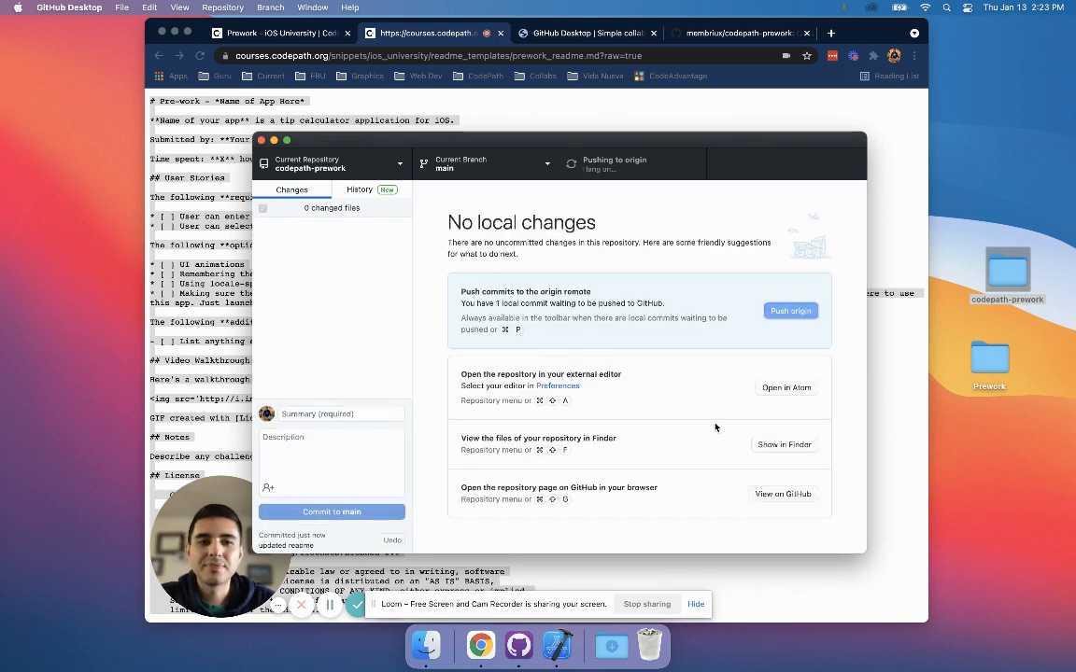
Switch to Chrome and reload the codepath-prework repository page on GitHub to load the pushed commit.
click(693, 105)
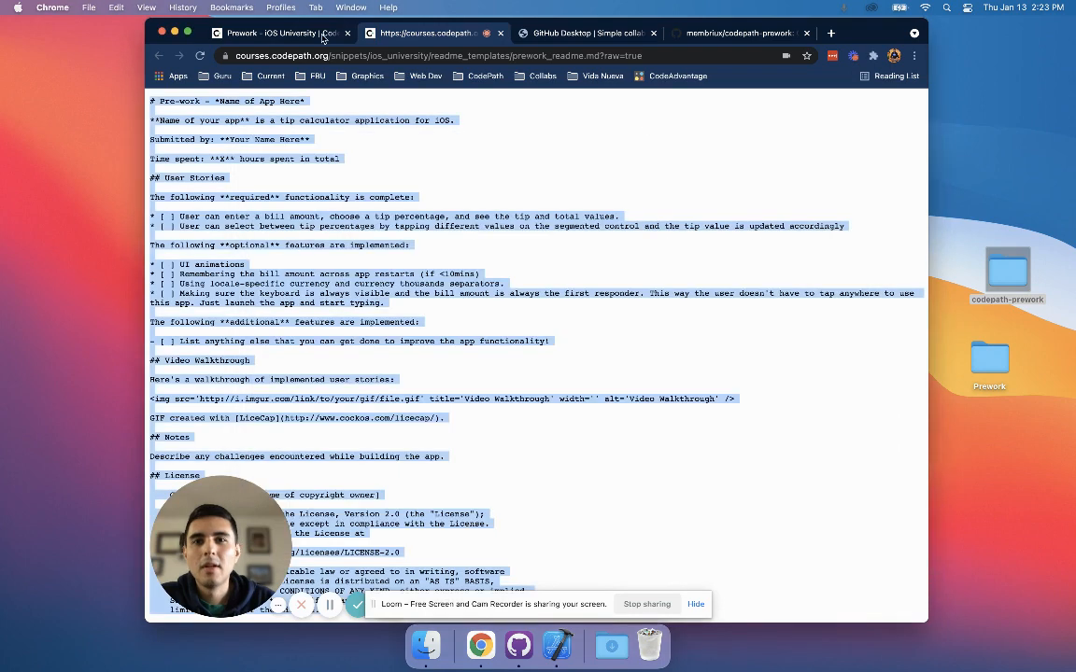
click(710, 35)
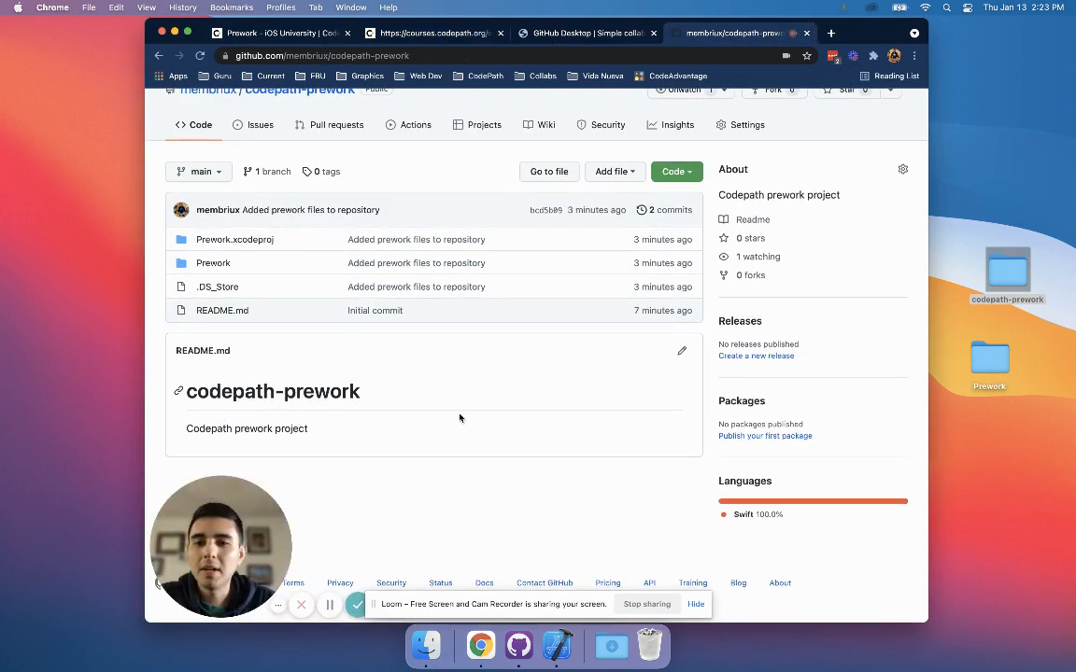
key(super+Tab)
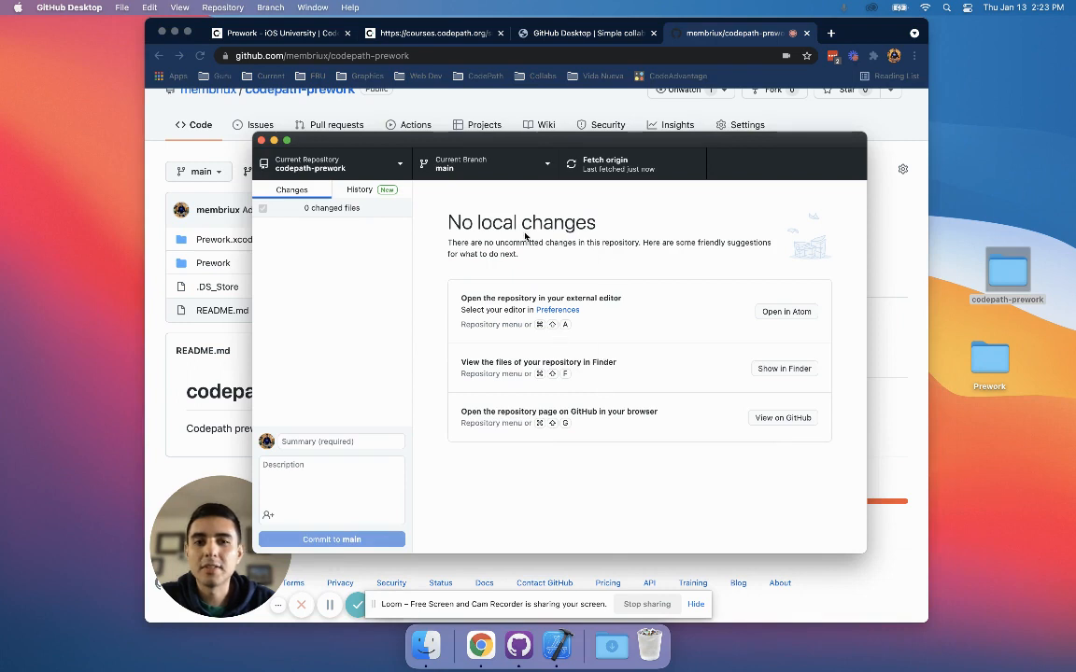
click(176, 336)
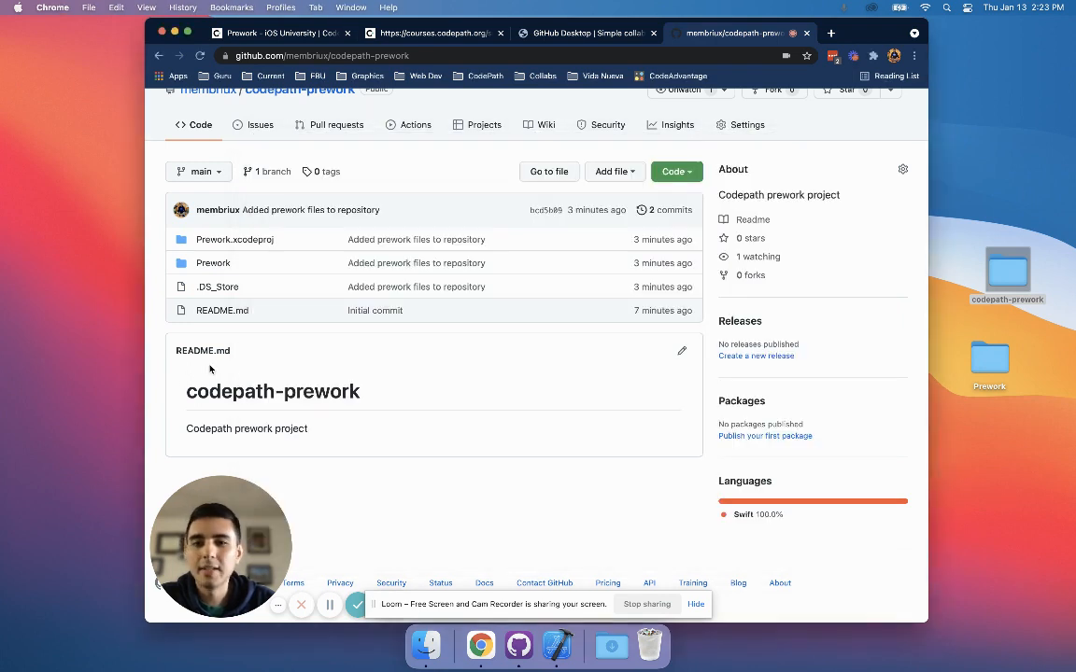
click(200, 57)
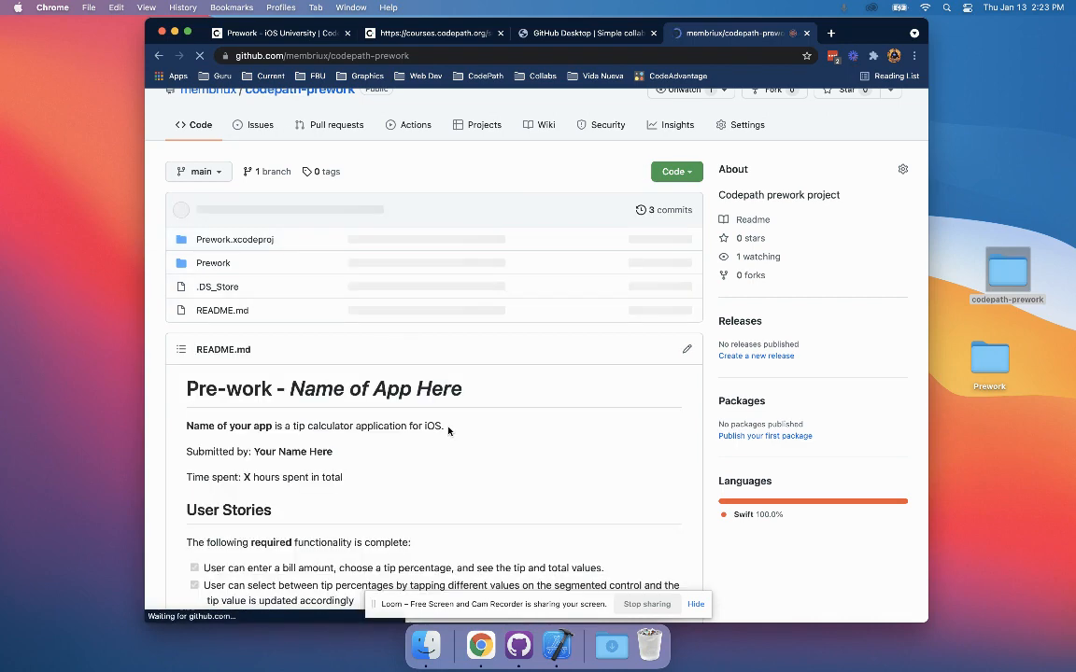
Review the rendered README.md on GitHub, checking the required and optional user stories and the Video Walkthrough section.
scroll(280, 425, down, 4)
scroll(182, 348, down, 1)
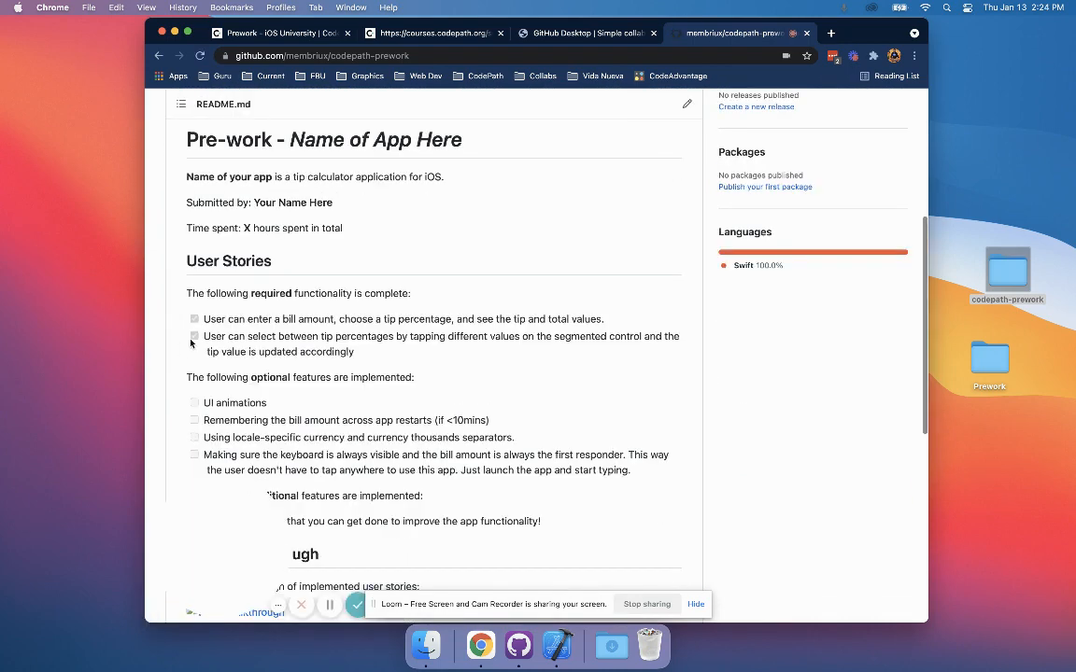
scroll(190, 343, down, 1)
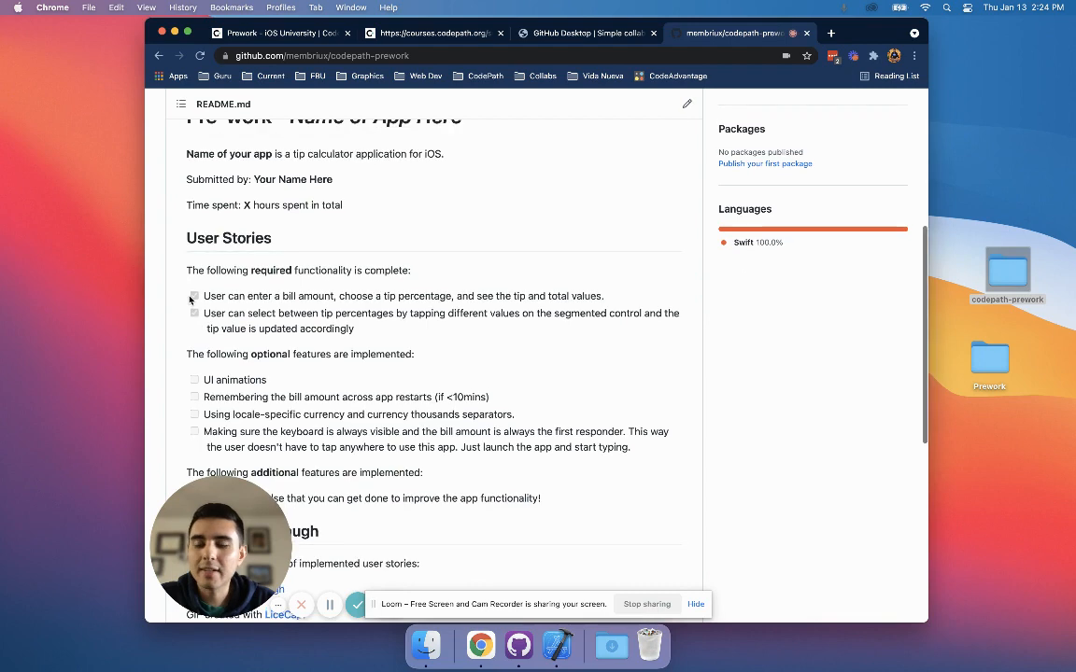
scroll(193, 301, down, 1)
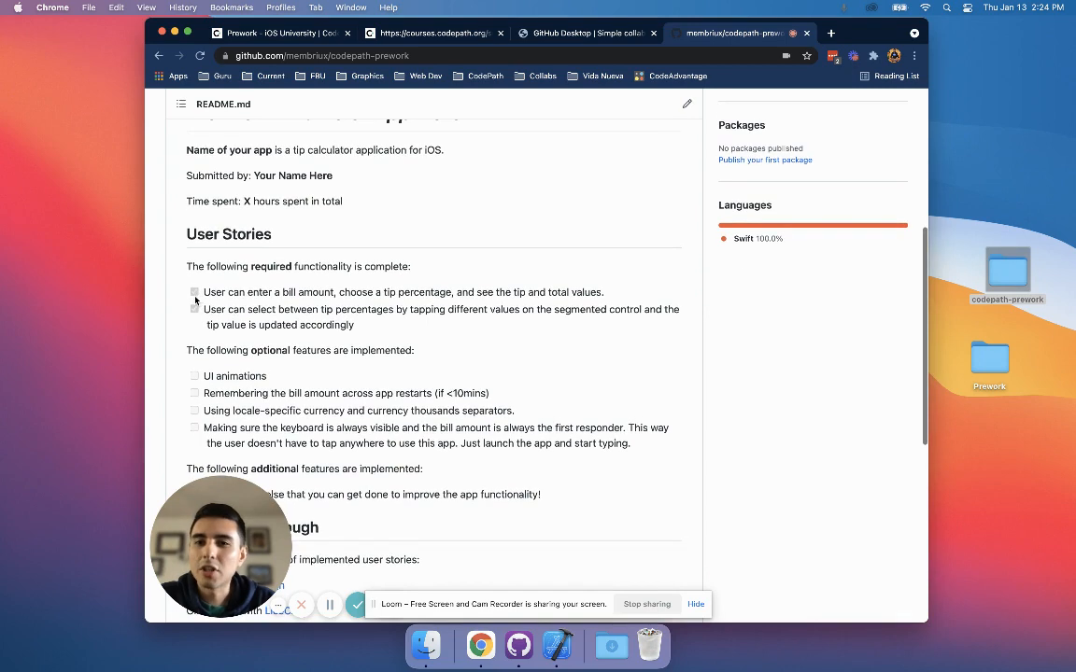
scroll(204, 344, down, 3)
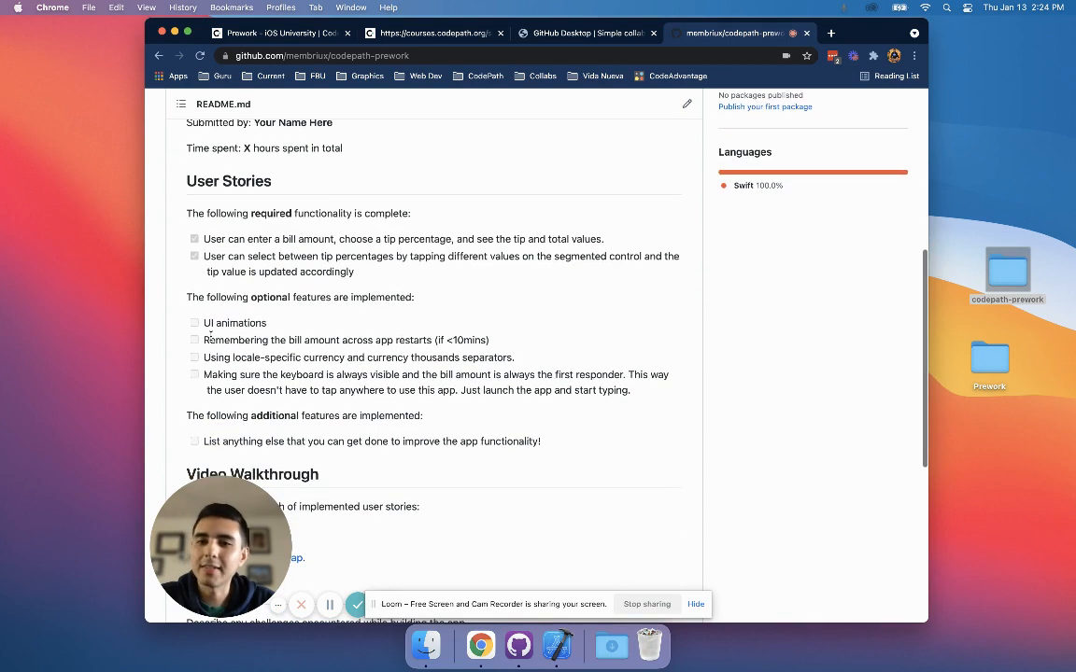
drag(188, 313, 631, 391)
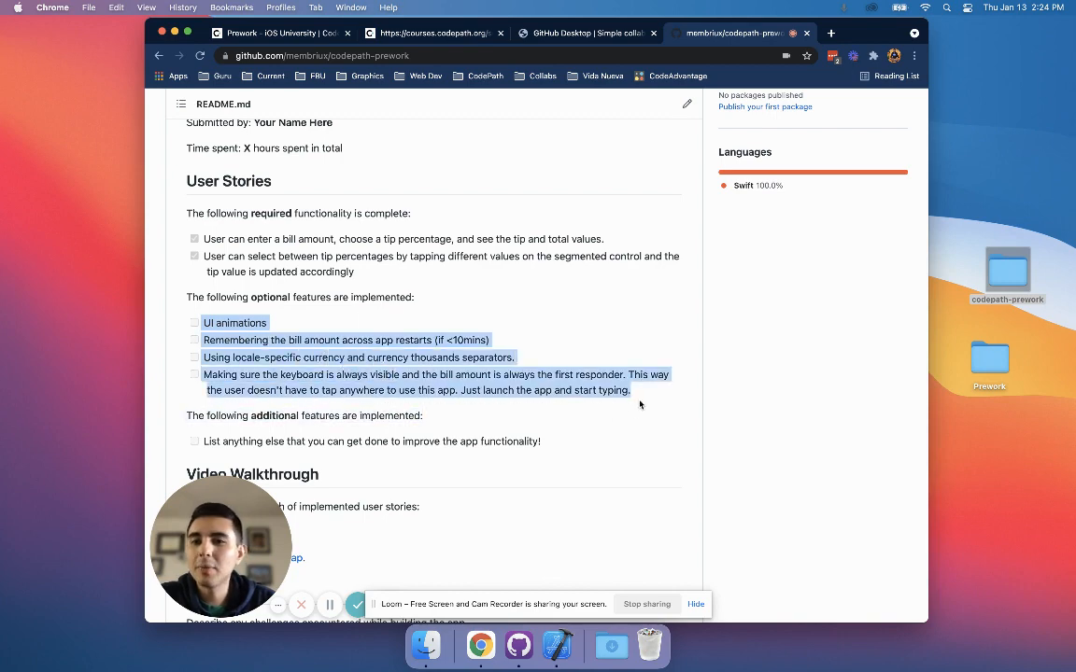
scroll(379, 430, down, 3)
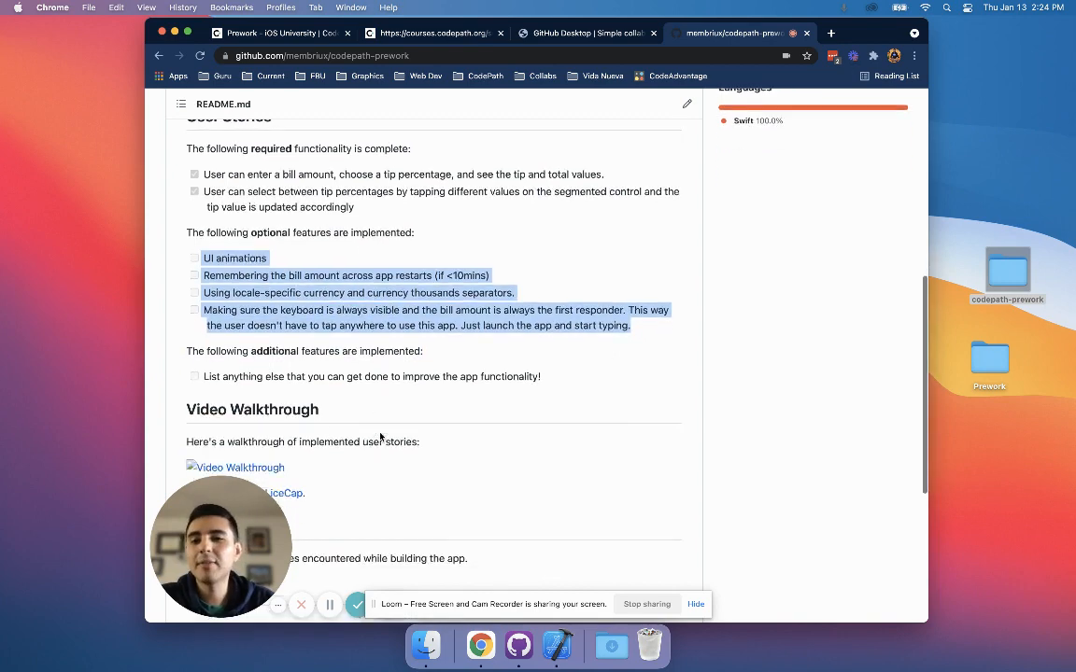
scroll(298, 347, down, 3)
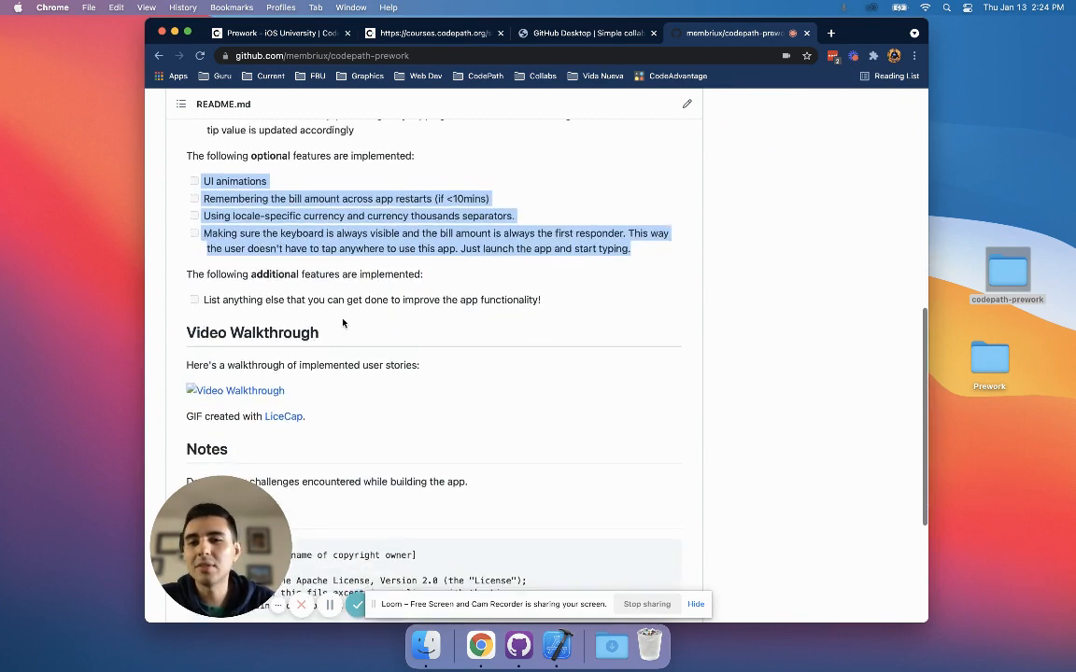
scroll(308, 286, up, 10)
scroll(334, 325, up, 5)
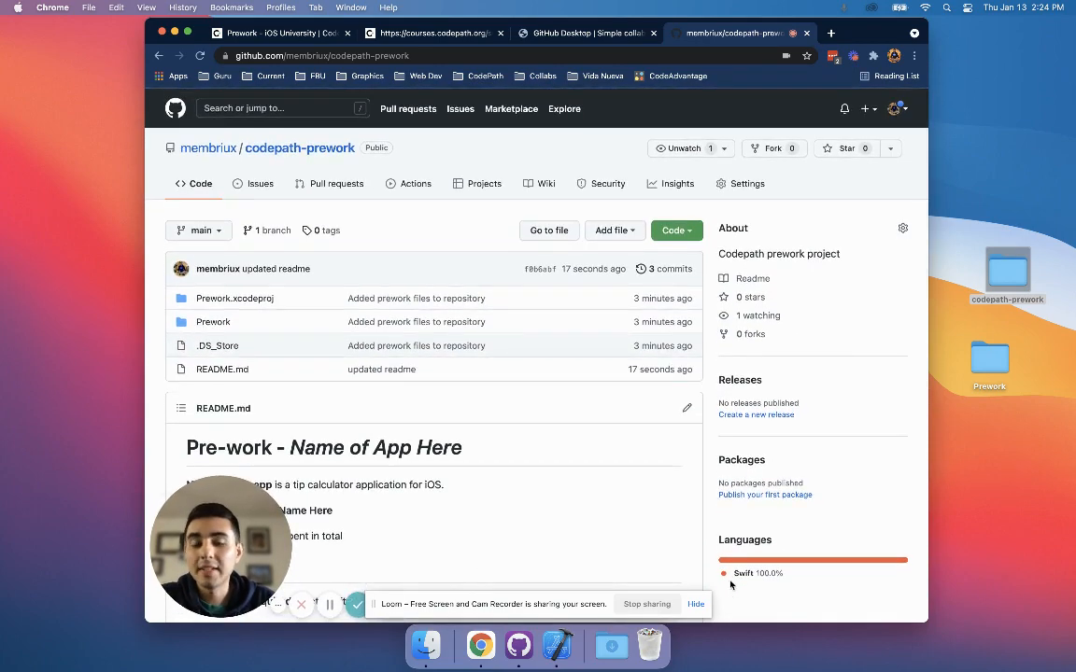